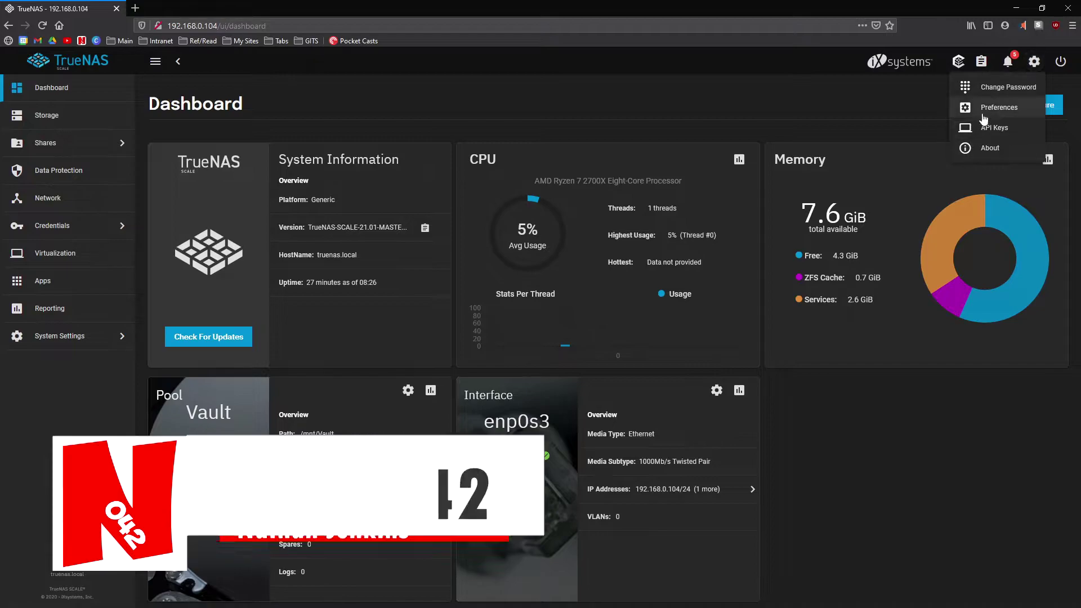
Apply the Solarized Dark theme and enable the Retro Logo in the web interface preferences.
left_click(988, 109)
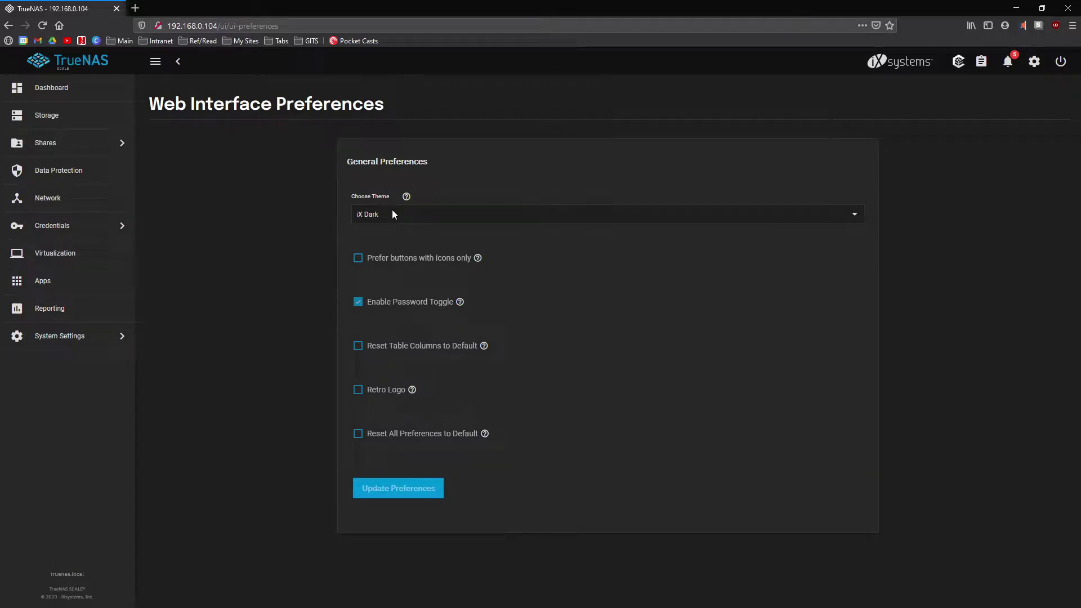
left_click(392, 213)
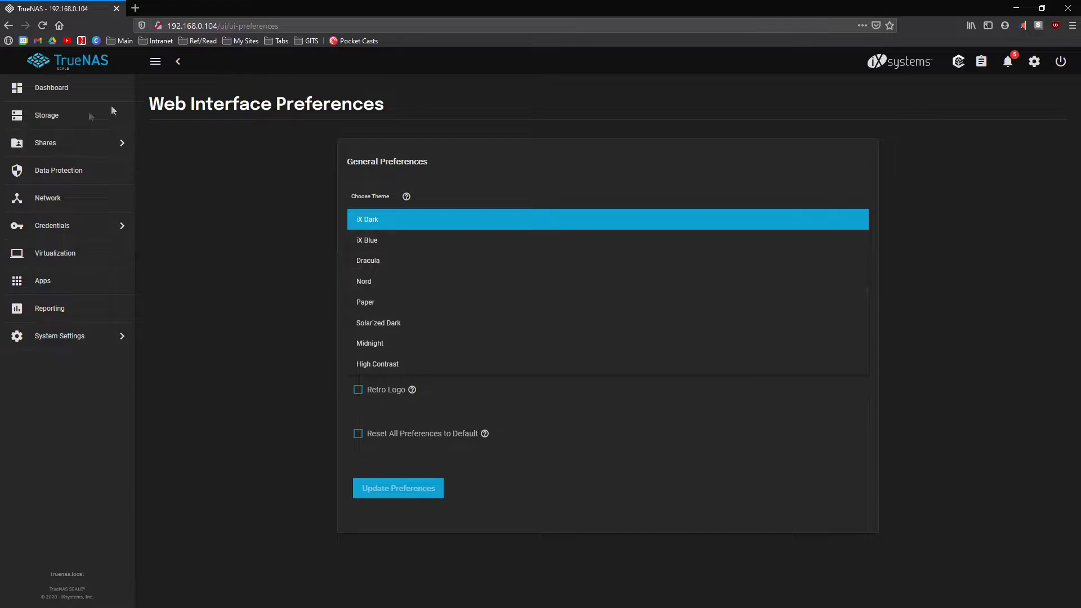
left_click(397, 328)
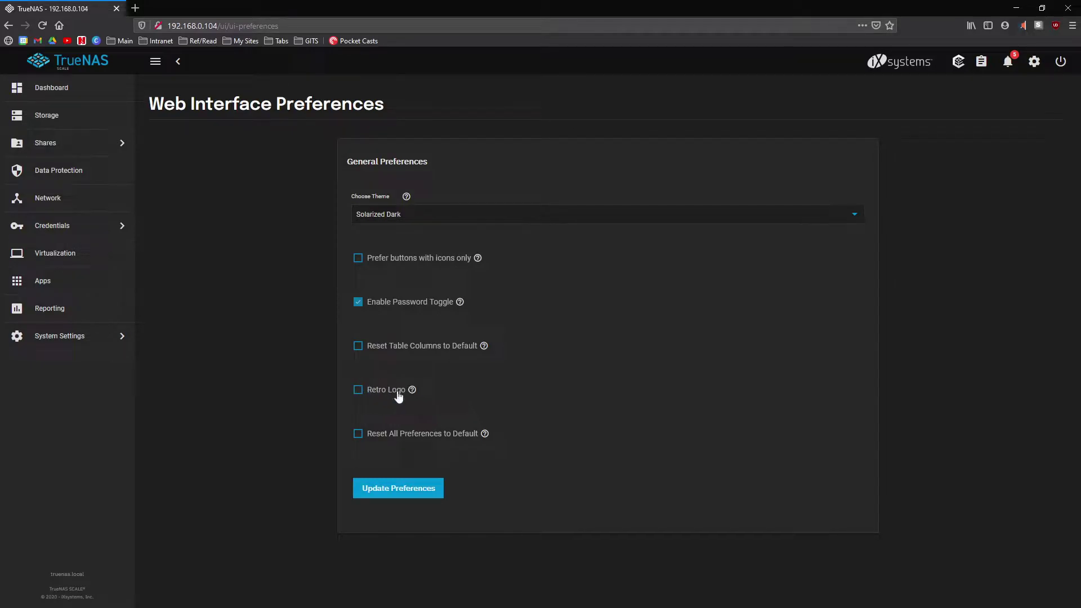
left_click(360, 394)
left_click(406, 488)
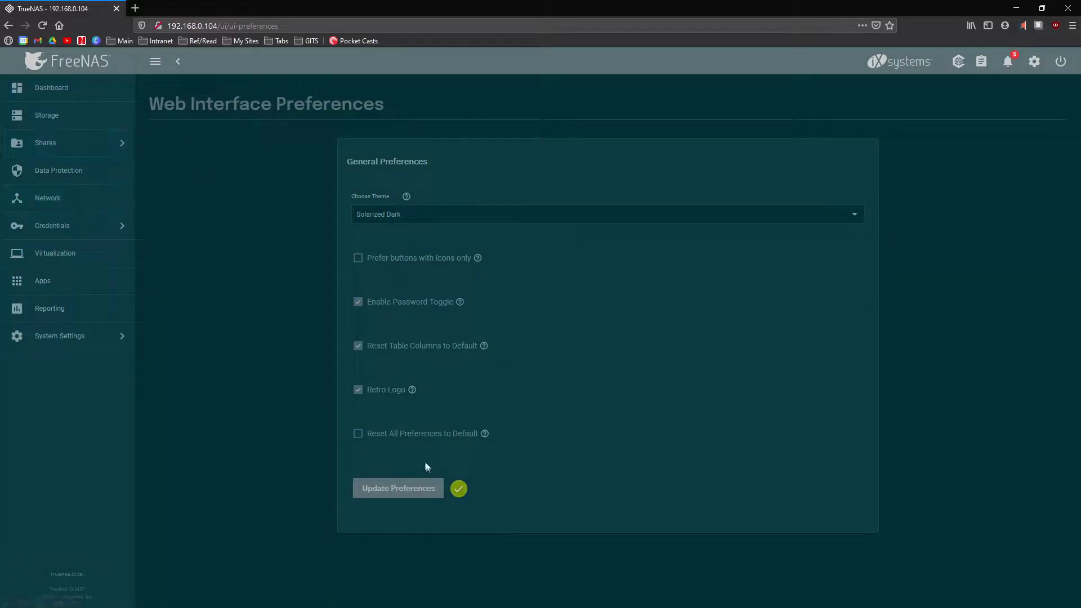
Try the Dracula and Nord interface themes, saving the preferences for each one.
left_click(431, 213)
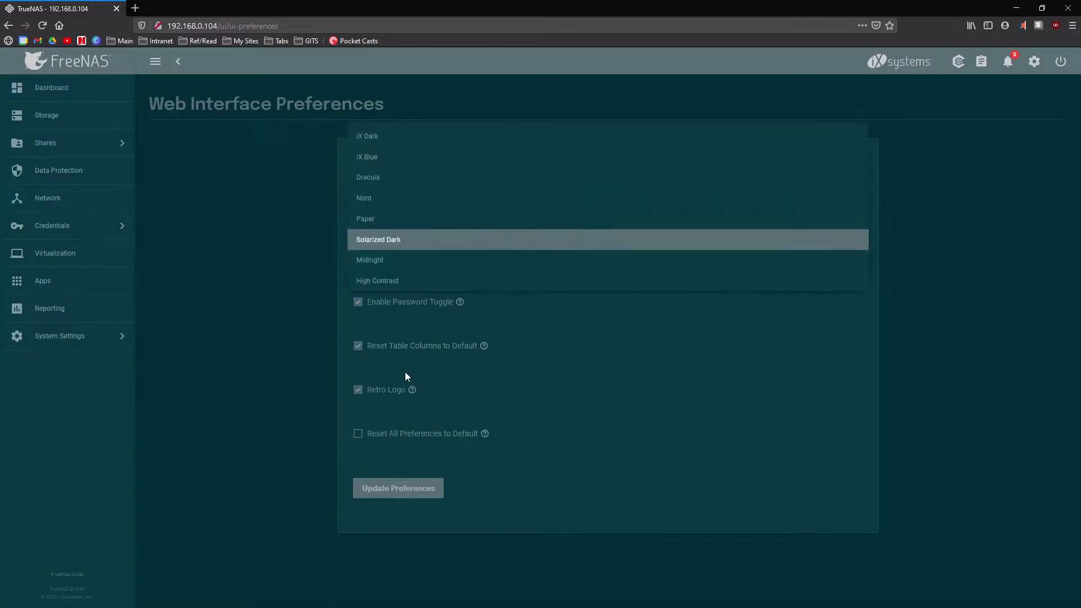
left_click(371, 178)
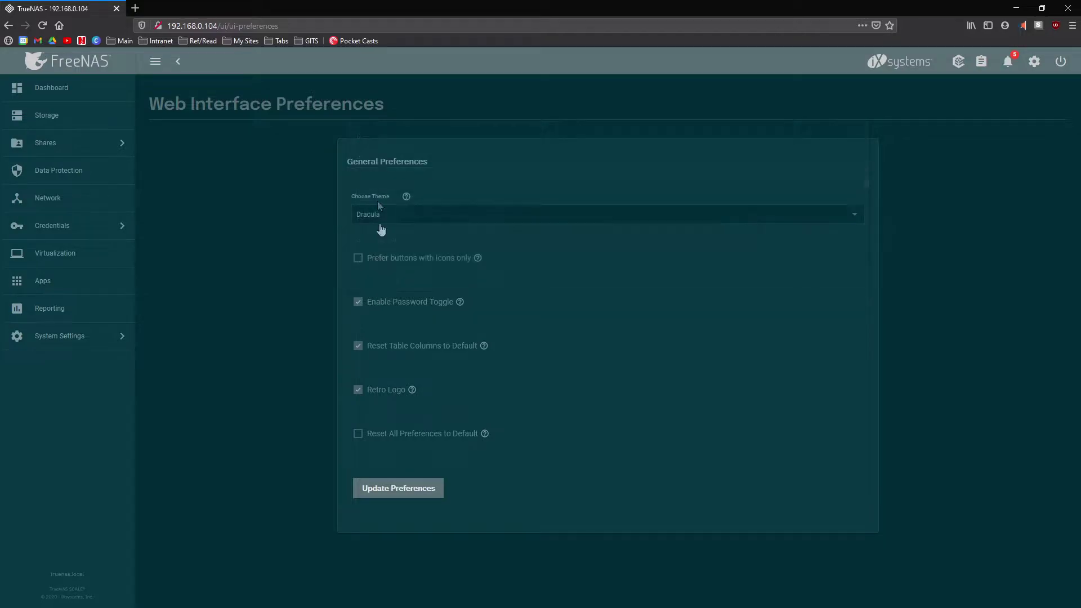
left_click(418, 495)
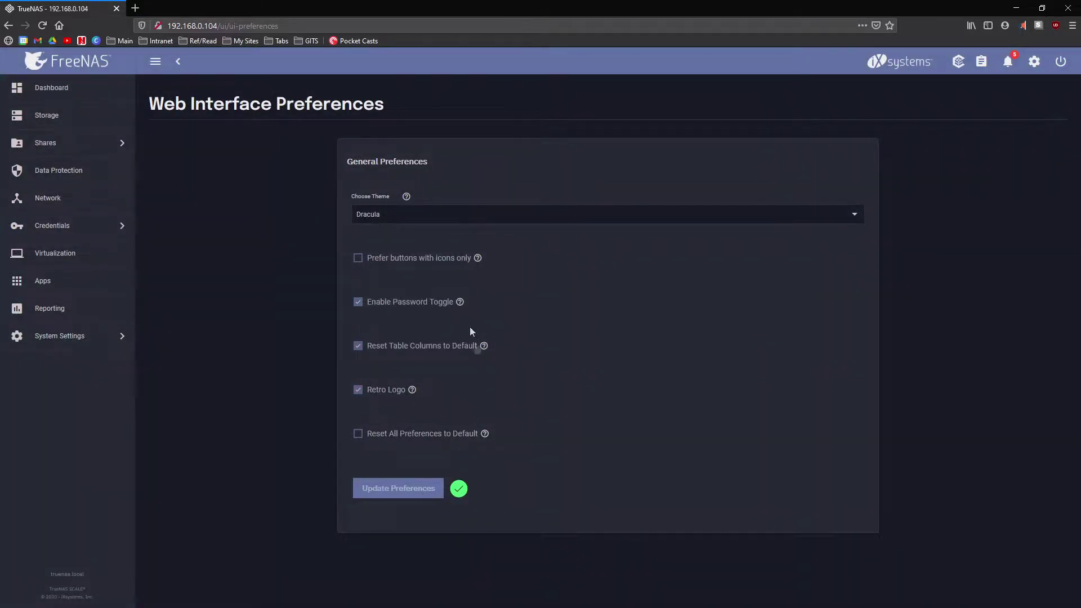
left_click(436, 219)
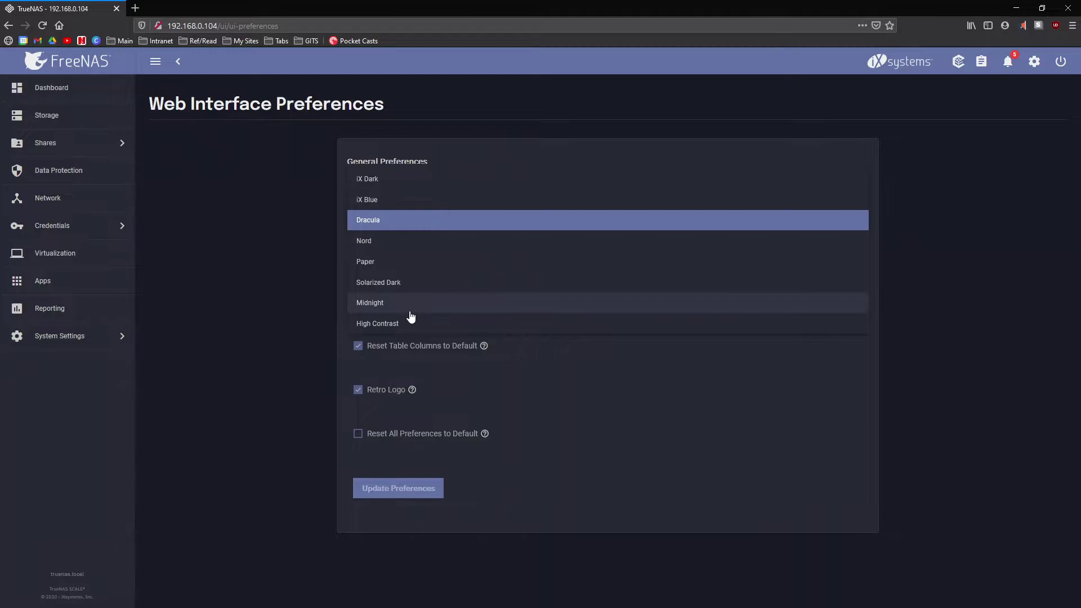
left_click(375, 242)
left_click(386, 488)
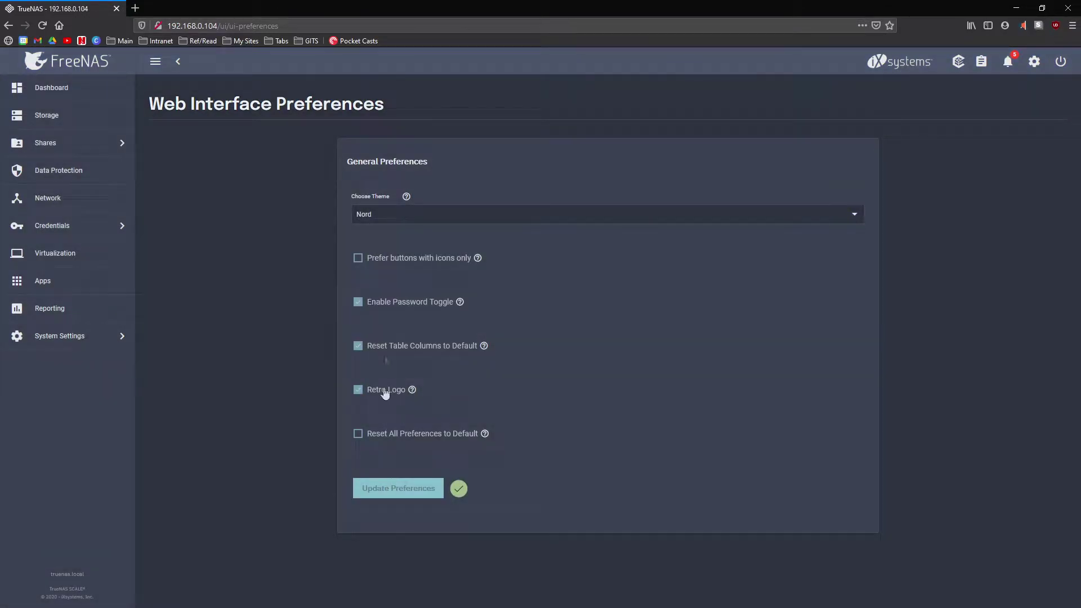
Apply the Paper theme to the web interface and save the preferences.
left_click(390, 219)
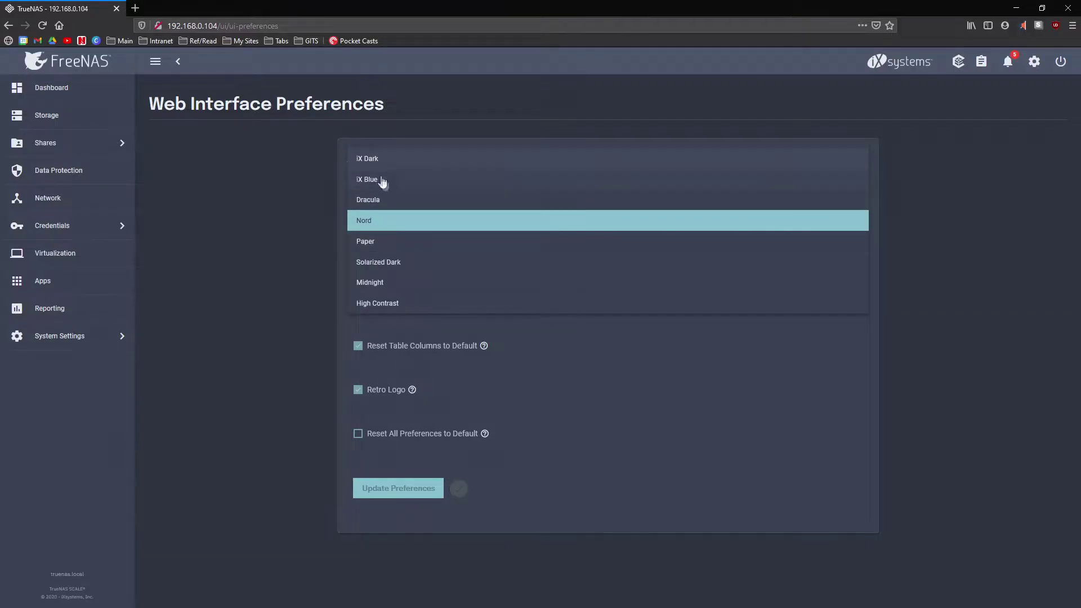
left_click(381, 241)
left_click(396, 487)
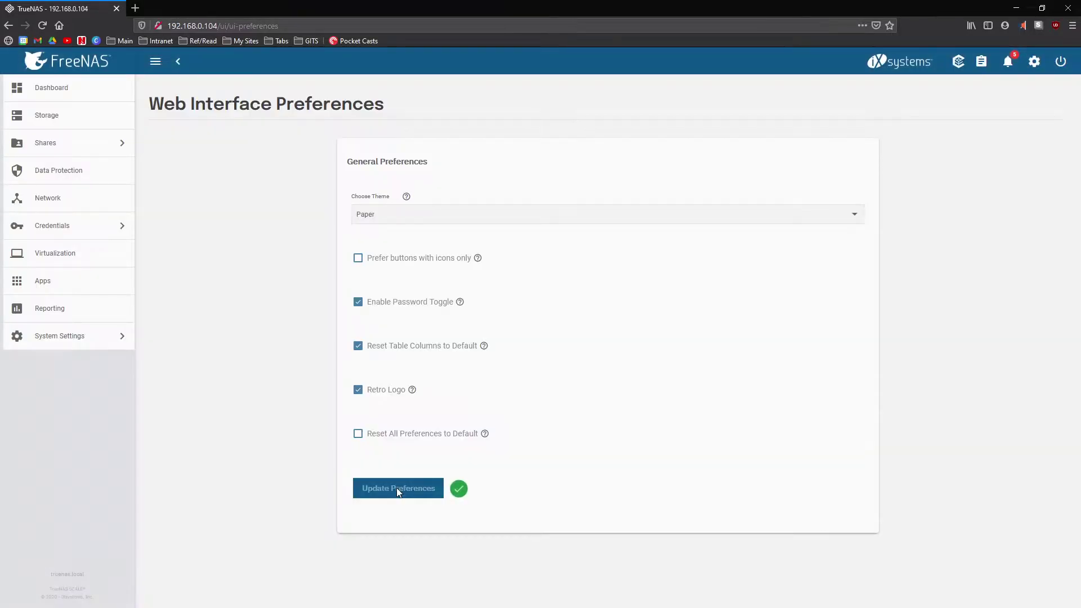
Set the interface theme back to iX Dark and turn off the Retro Logo, saving the preferences and reloading the page.
left_click(420, 220)
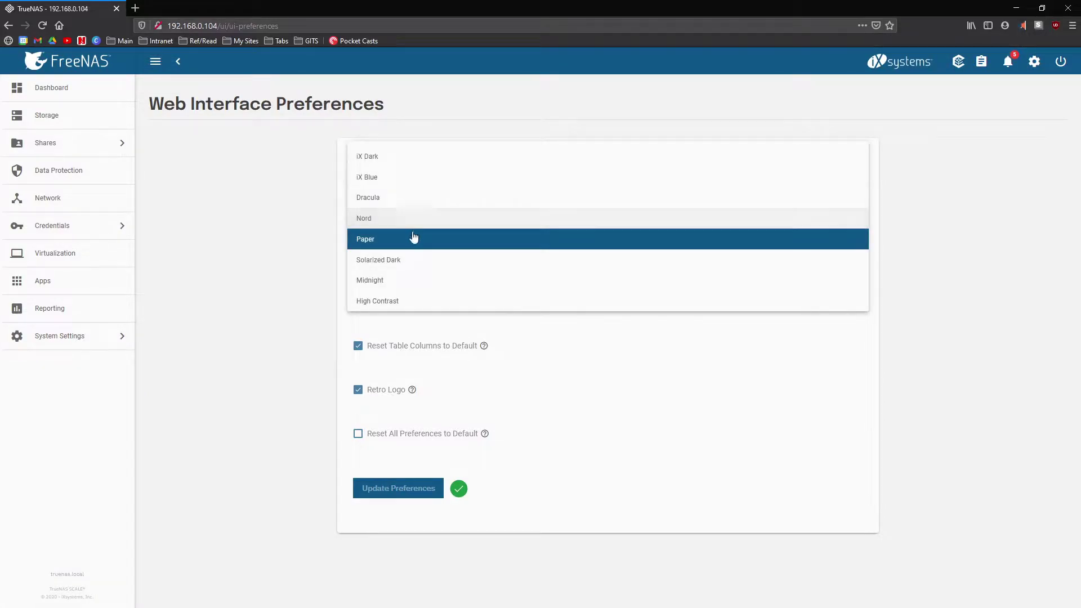
left_click(396, 161)
left_click(403, 488)
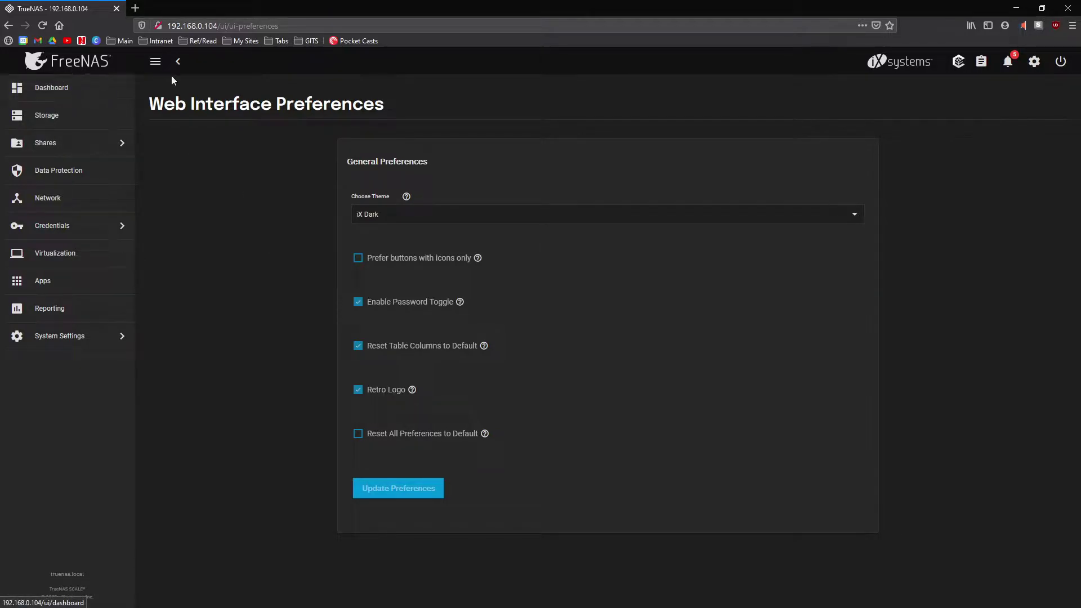
left_click(376, 392)
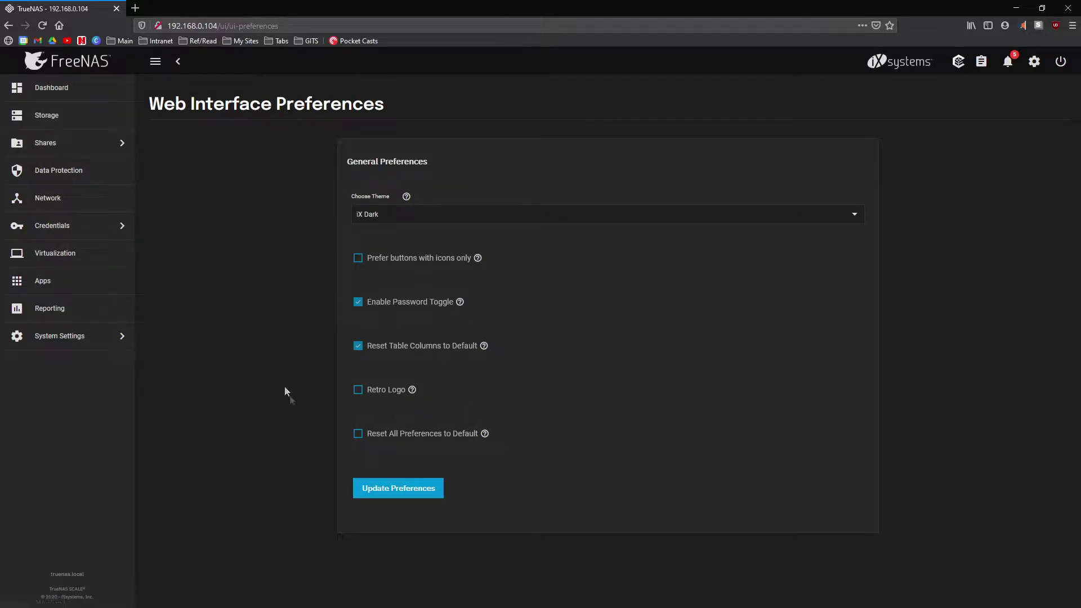
left_click(417, 490)
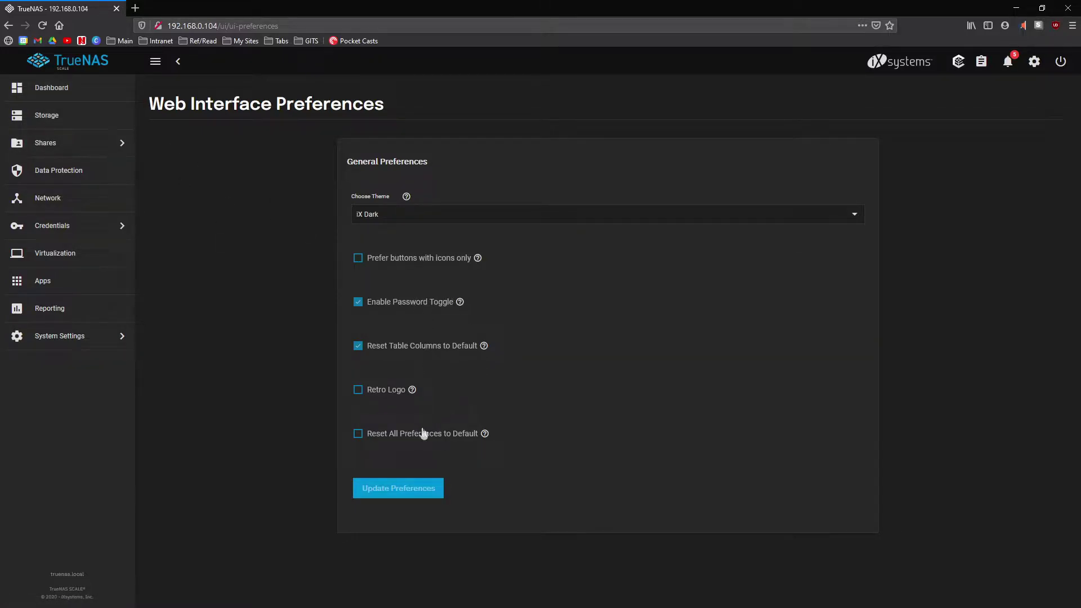
key("F5")
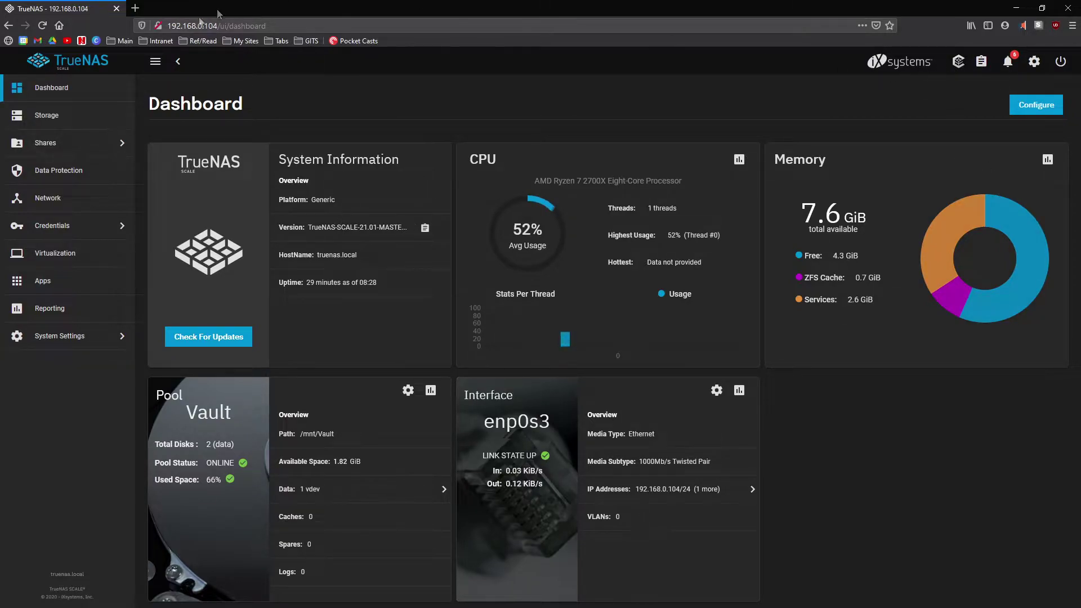
On the Storage page, expand ix-applications and its docker dataset in the Vault pool and look through the child datasets.
left_click(55, 116)
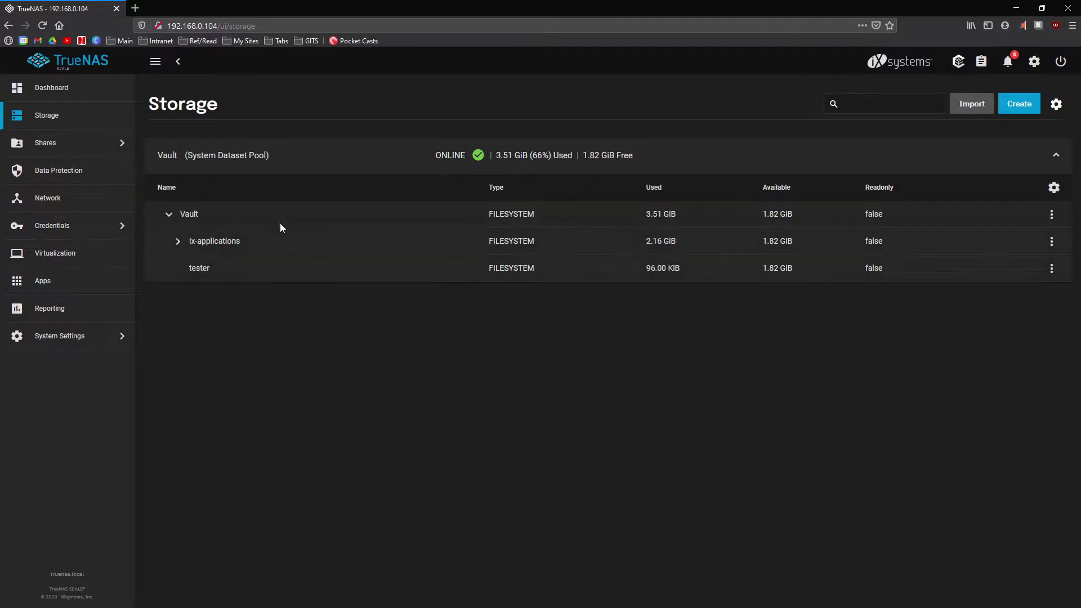
left_click(178, 242)
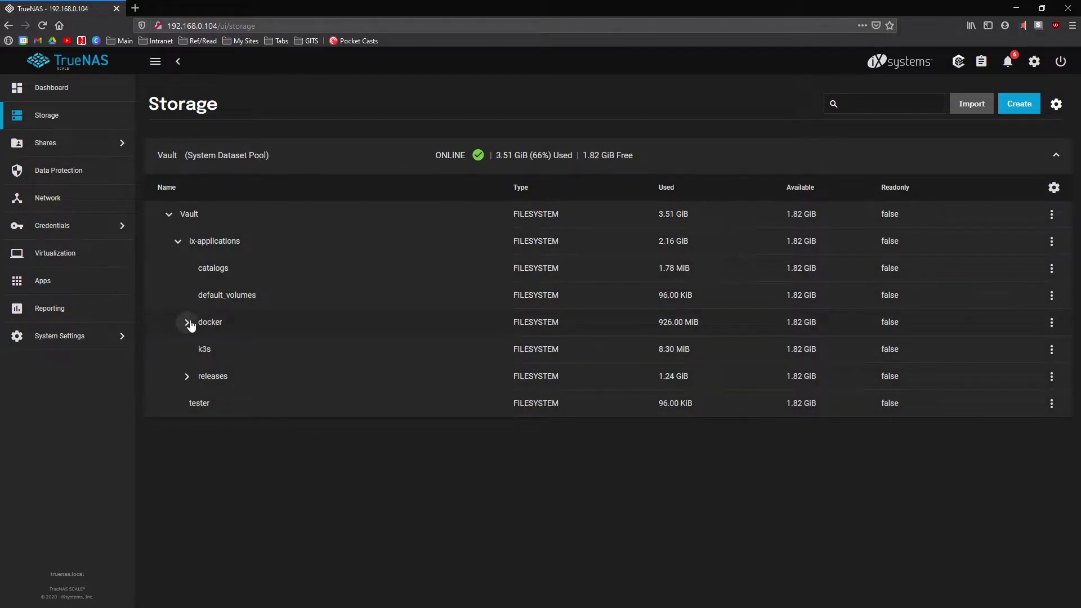
left_click(222, 322)
scroll(280, 367, "down", 10)
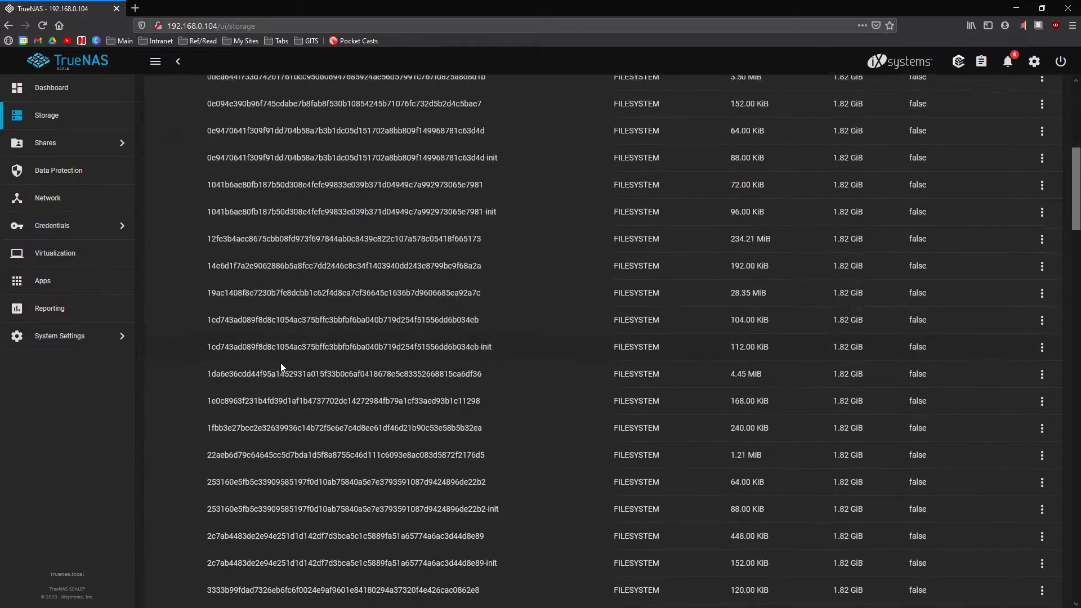
scroll(282, 366, "down", 15)
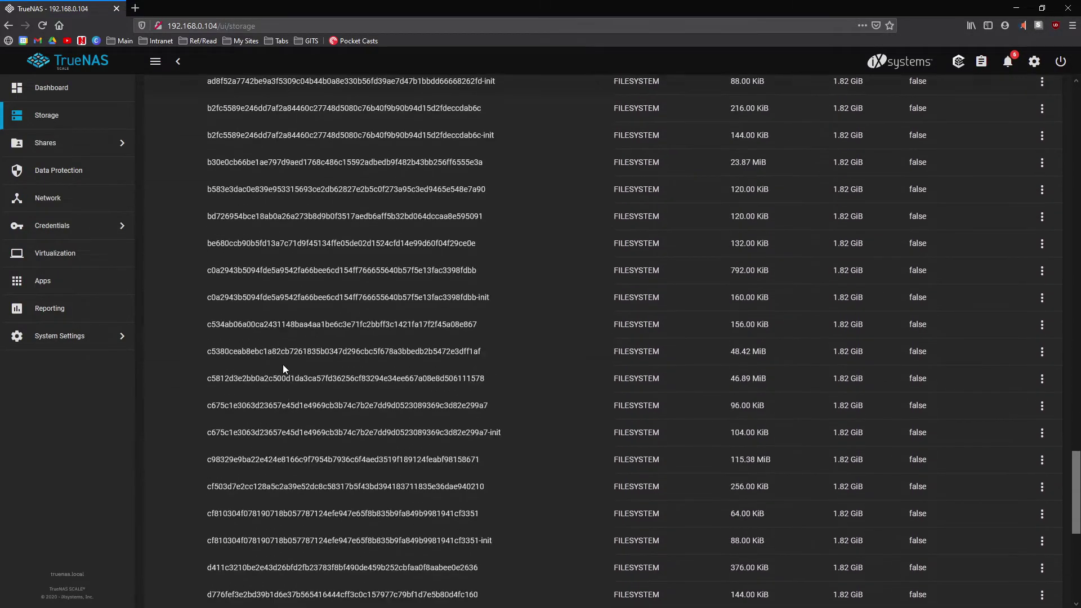
Expand the releases dataset down through nextcloud, volumes and ix_volumes to view the Nextcloud app's storage datasets.
scroll(283, 369, "down", 2)
left_click(187, 568)
scroll(208, 552, "down", 1)
left_click(195, 568)
scroll(196, 568, "down", 2)
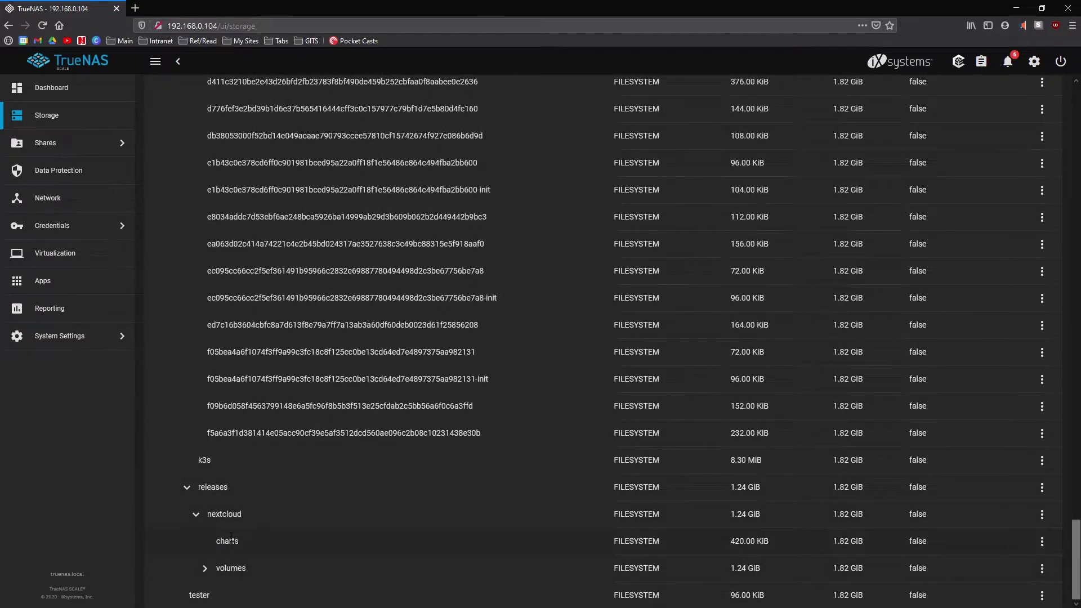
left_click(205, 568)
scroll(209, 568, "down", 1)
left_click(213, 568)
scroll(226, 563, "down", 3)
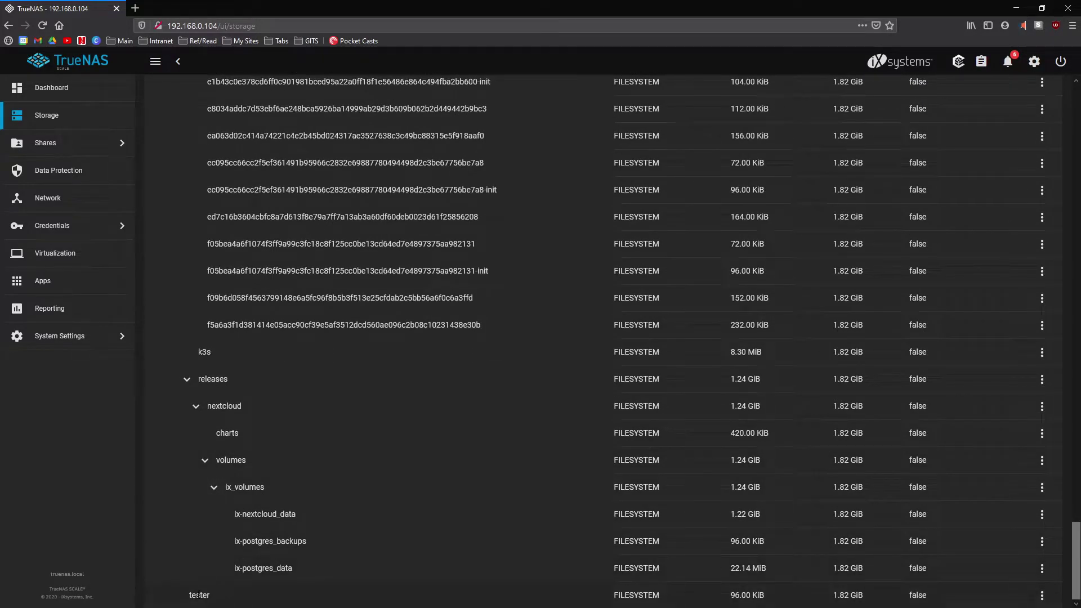
Collapse the docker and ix-applications datasets in the Vault pool's tree.
scroll(286, 445, "up", 20)
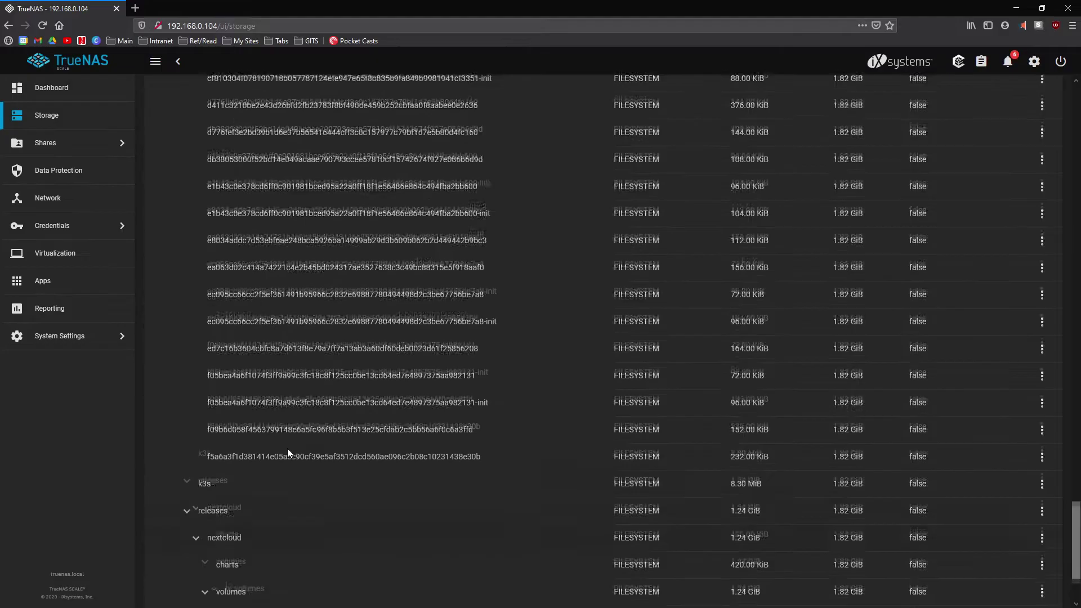
scroll(283, 438, "up", 20)
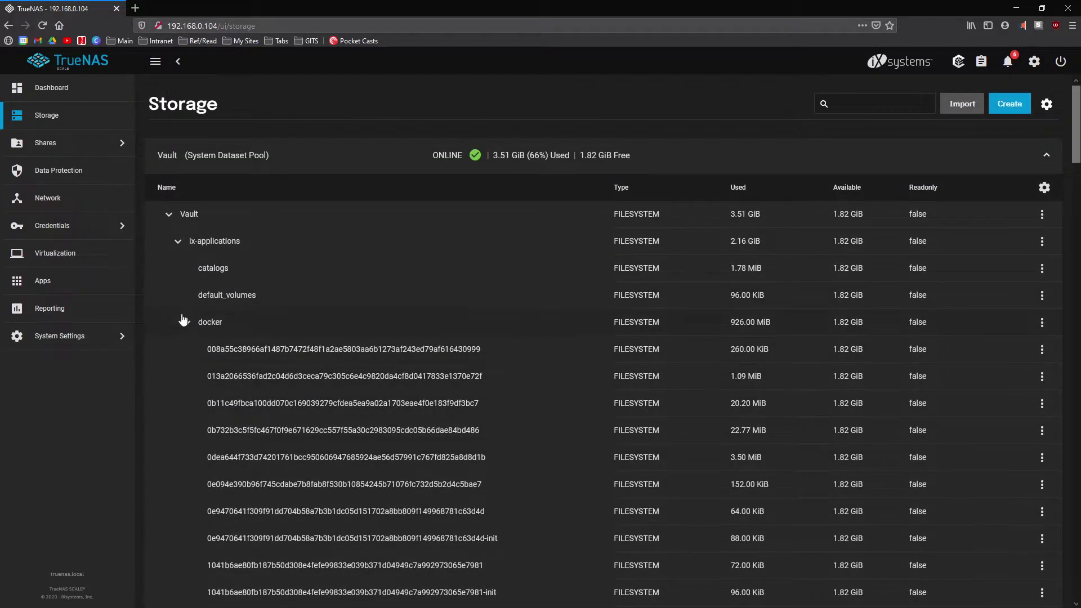
left_click(185, 322)
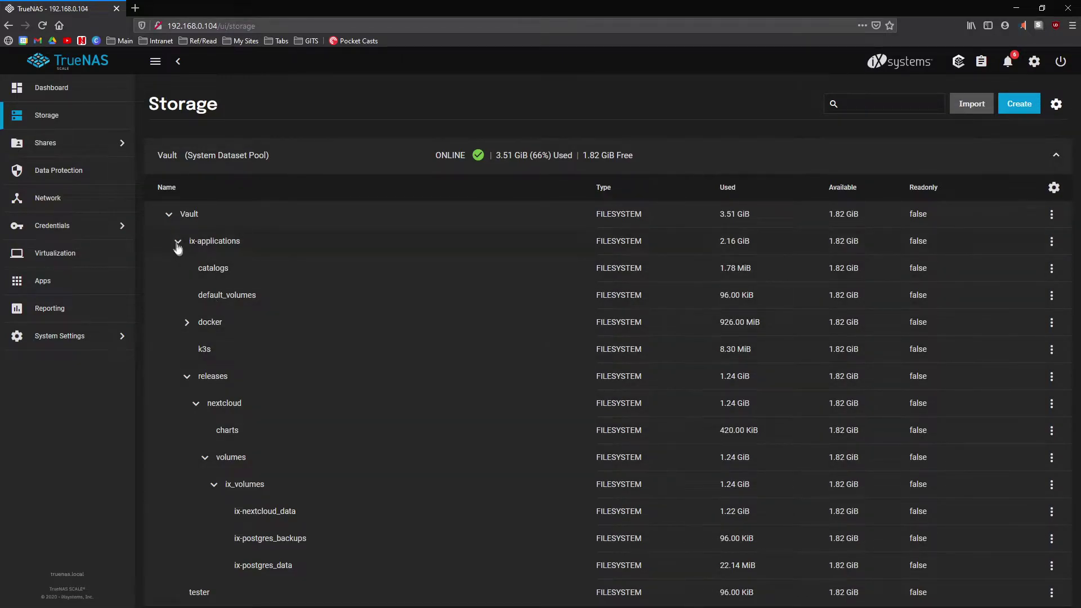
left_click(178, 241)
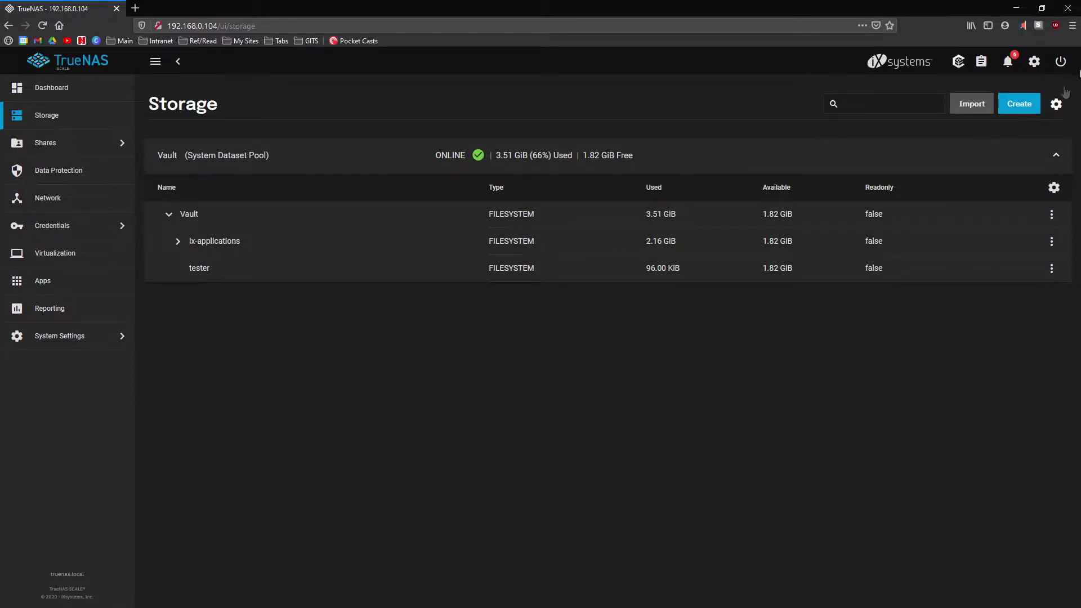
Open the Import Disk page from the storage options.
left_click(1057, 104)
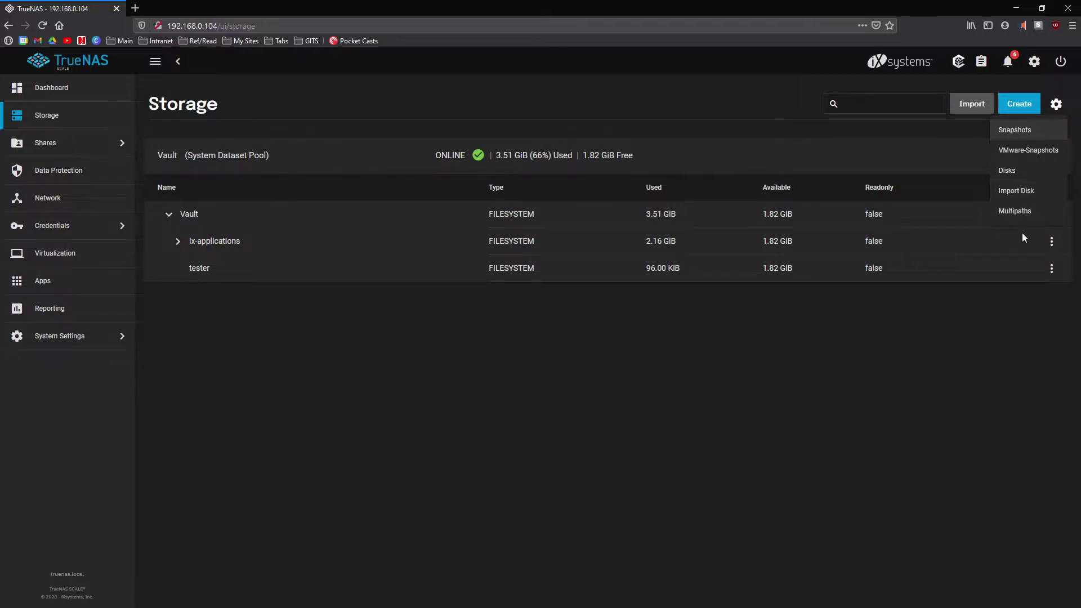
left_click(1018, 190)
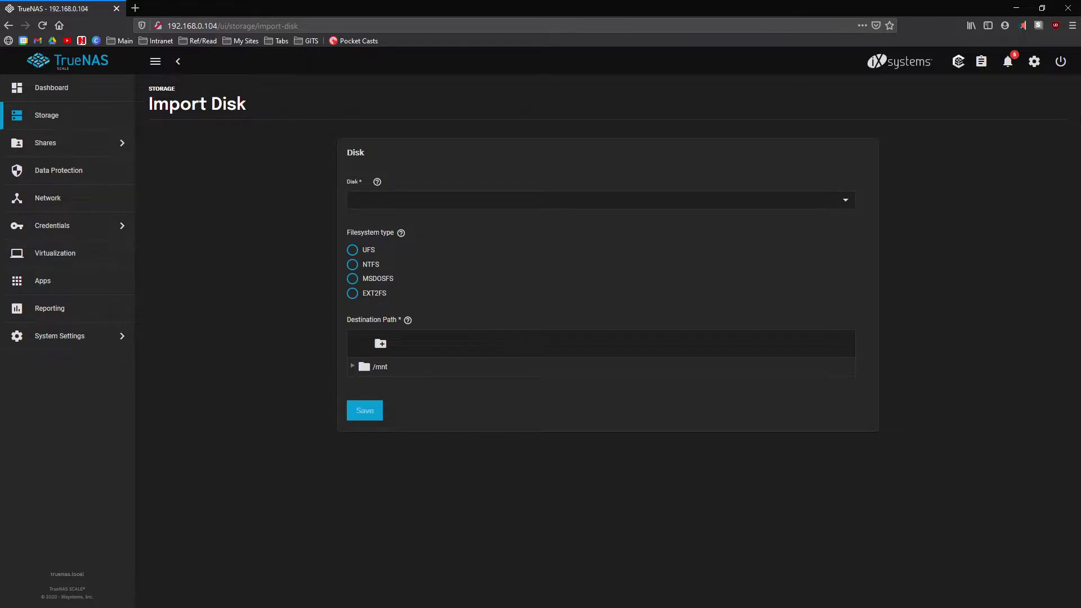
Review the states and progress of the system jobs in the task list, and close the list.
left_click(980, 69)
scroll(931, 287, "down", 3)
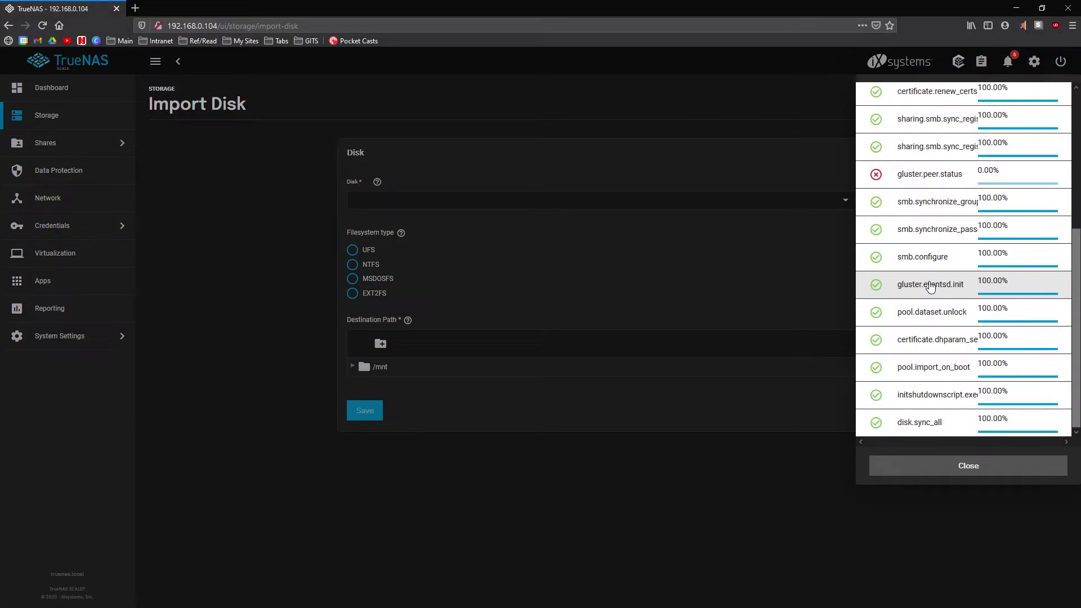
scroll(917, 346, "up", 3)
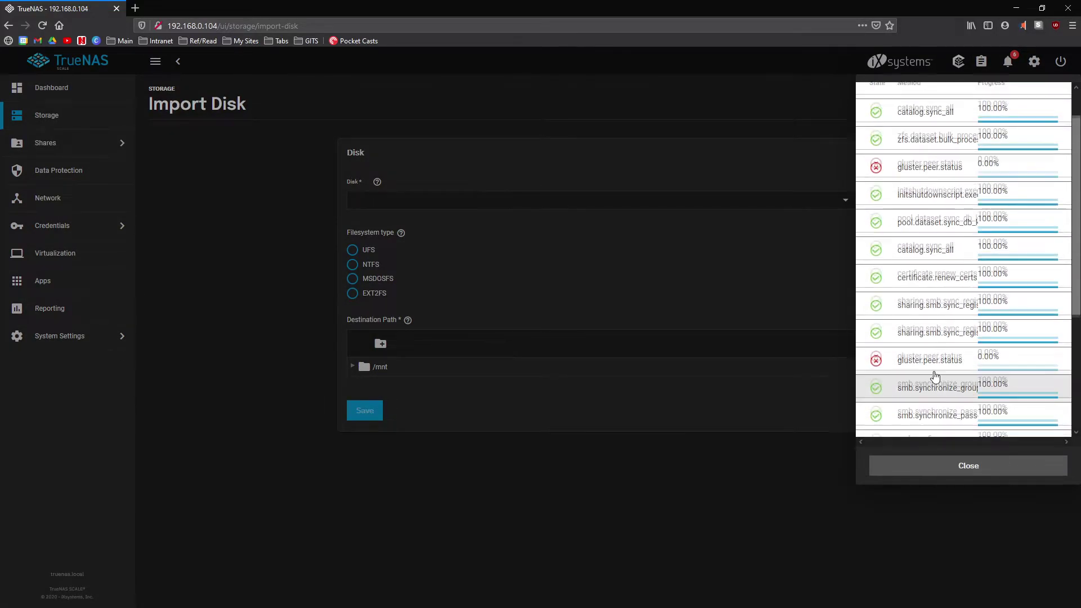
scroll(935, 376, "down", 5)
scroll(936, 369, "up", 5)
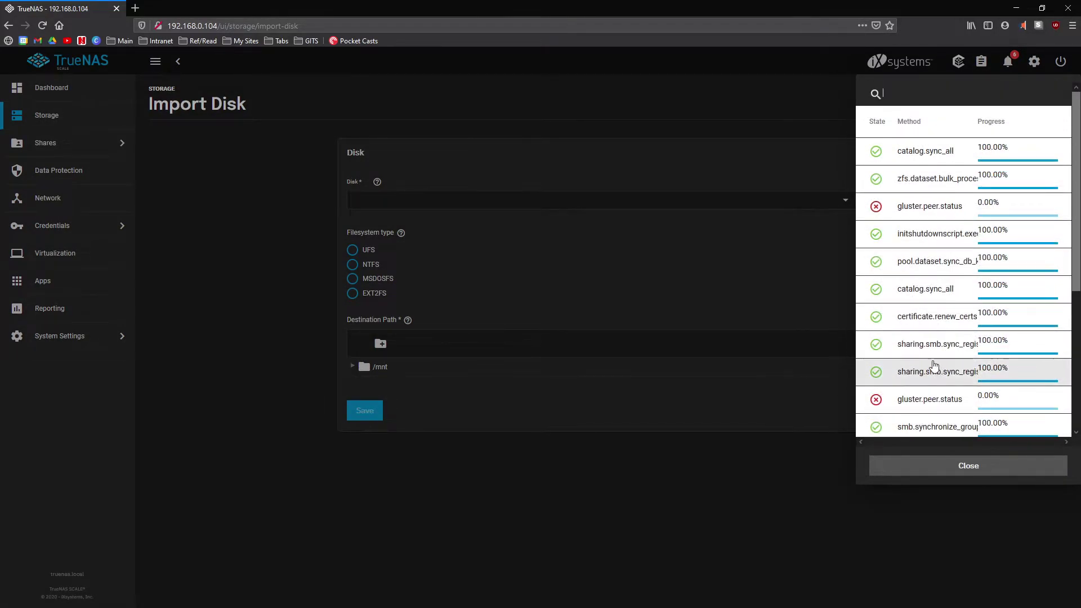
left_click(982, 66)
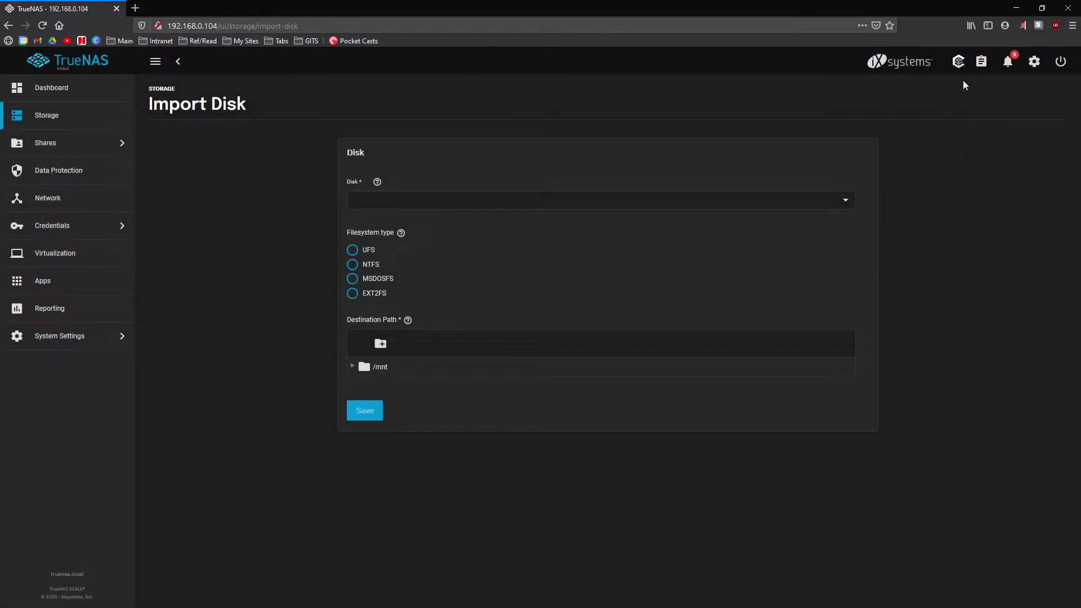
left_click(982, 63)
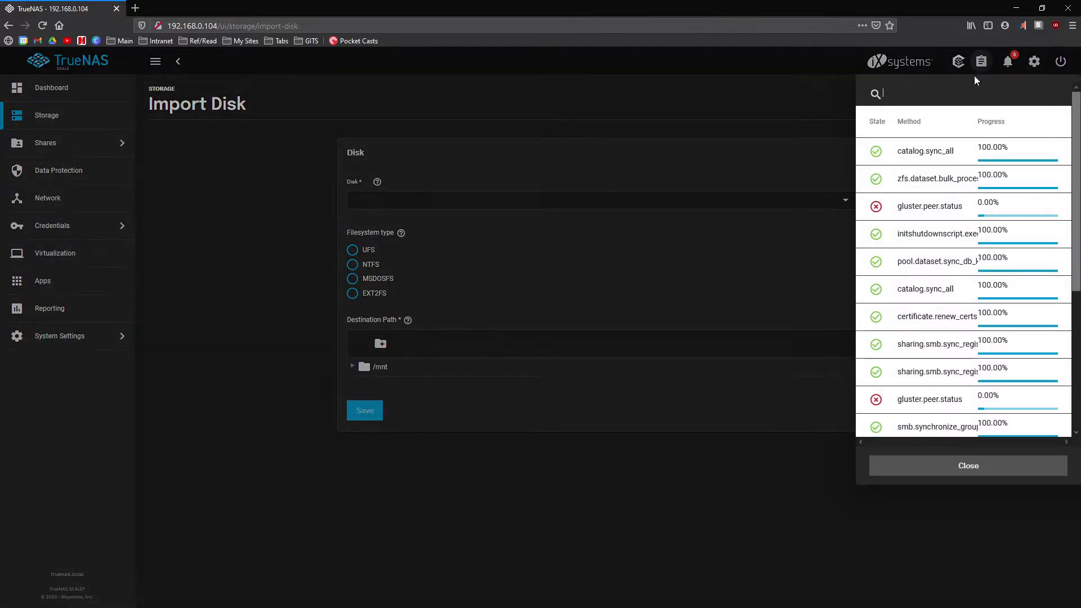
scroll(1030, 298, "down", 5)
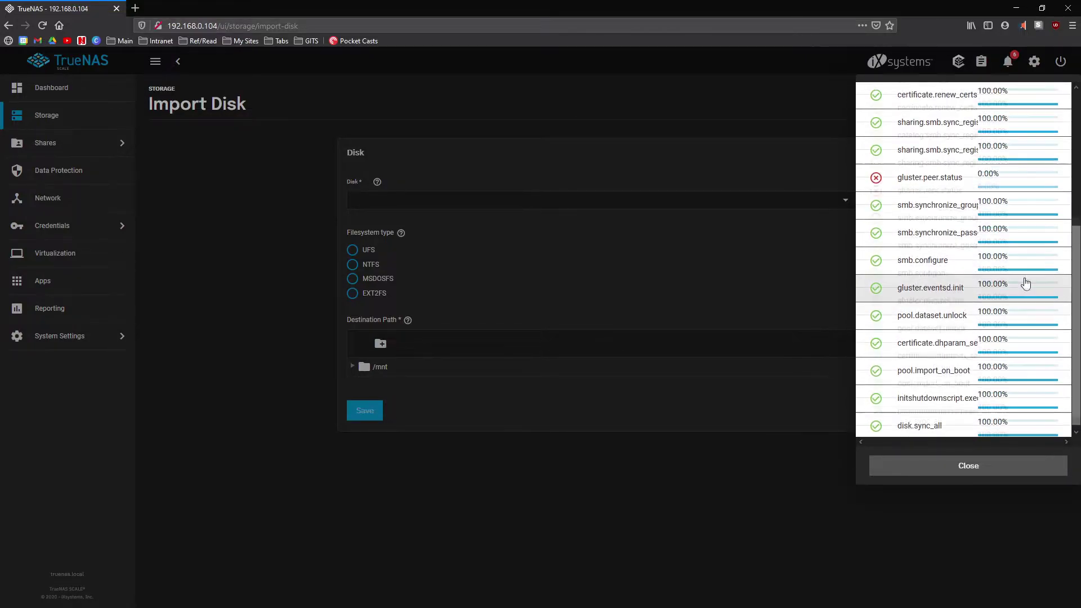
scroll(1031, 282, "up", 5)
left_click(936, 461)
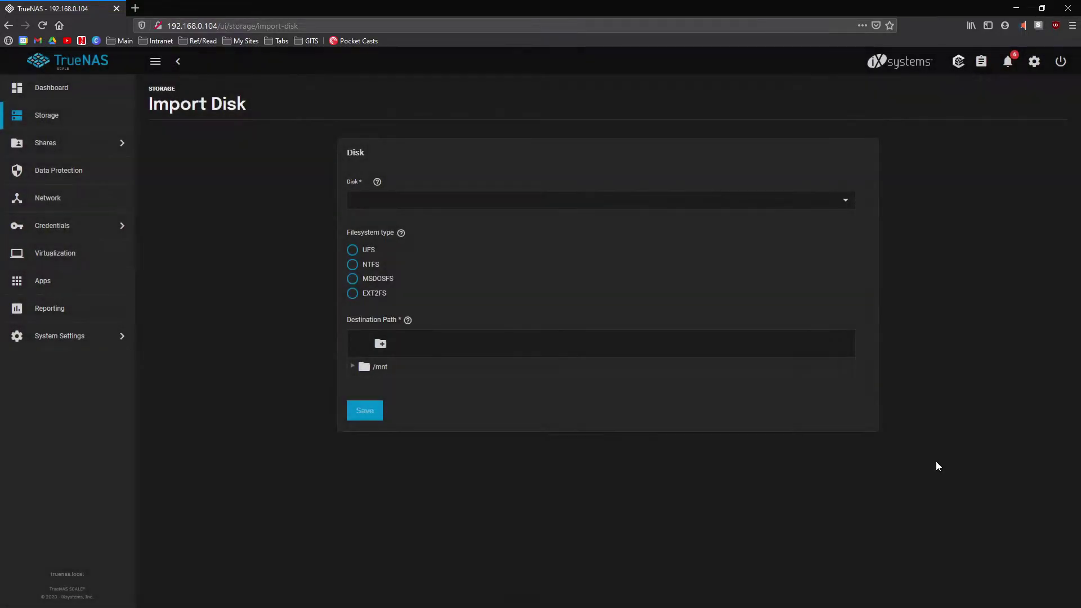
Review the system alerts, including the notice about the boot-pool scrub, and close the alerts list.
left_click(1007, 61)
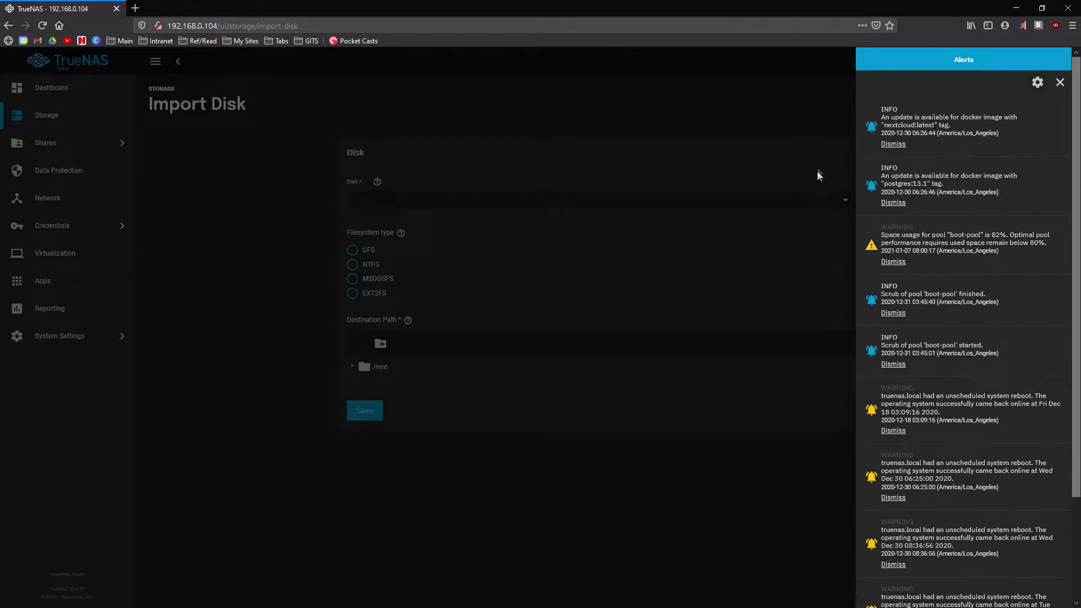
left_click_drag(889, 294, 977, 298)
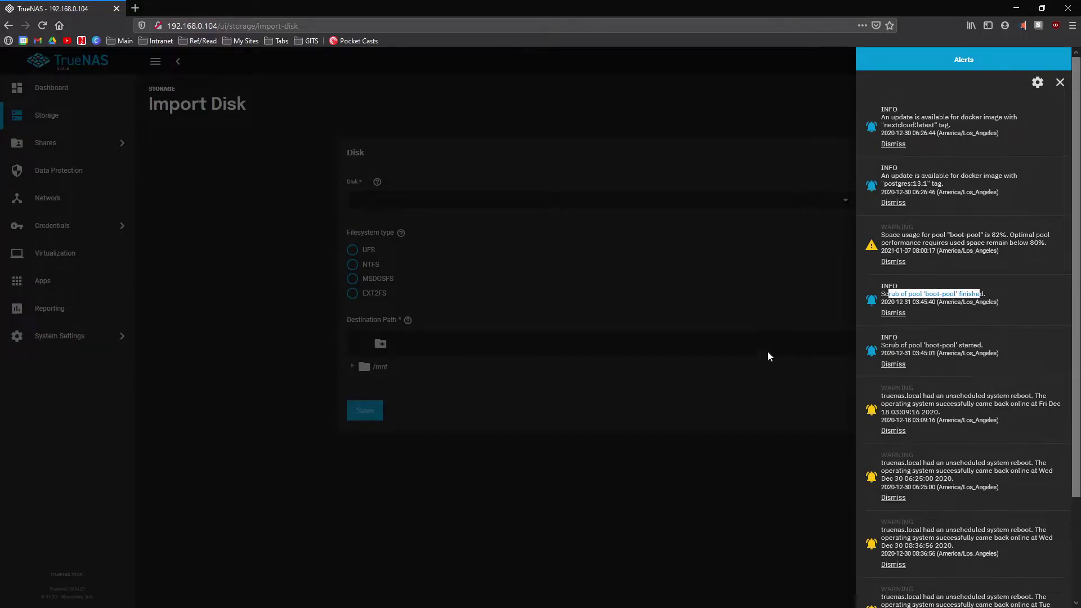
left_click(758, 501)
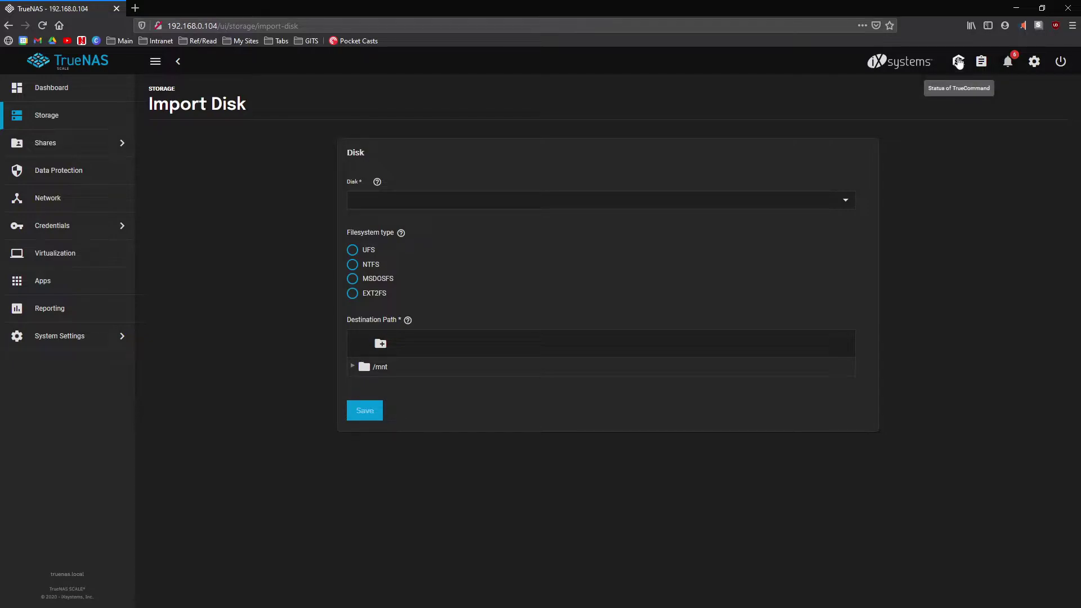
Check the TrueCommand status, read the offer to connect to TrueCommand Cloud, and cancel it.
left_click(958, 63)
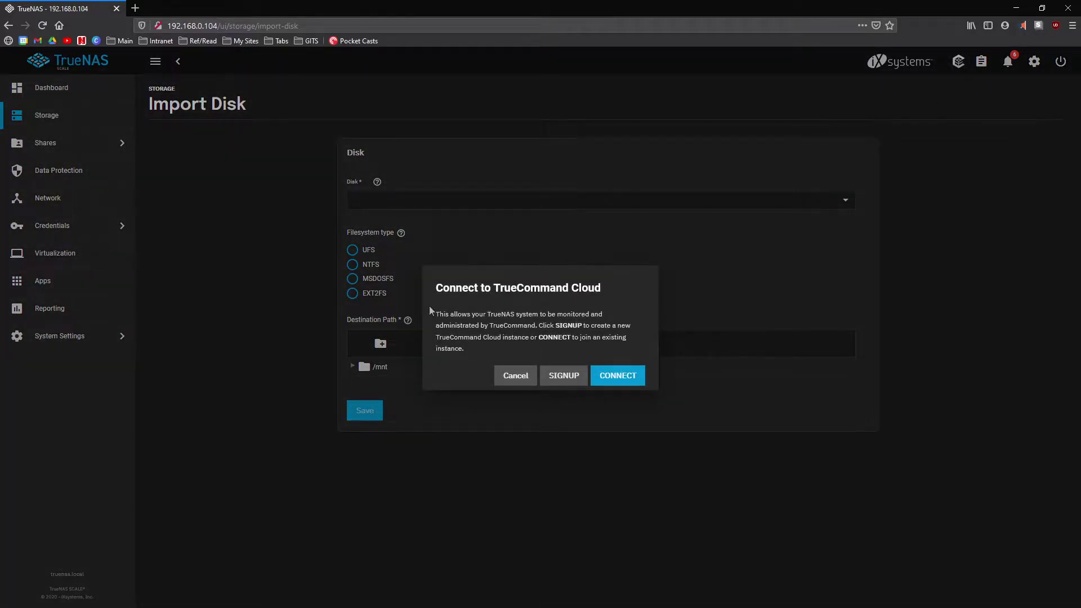
left_click_drag(516, 288, 614, 294)
left_click(589, 302)
left_click(516, 377)
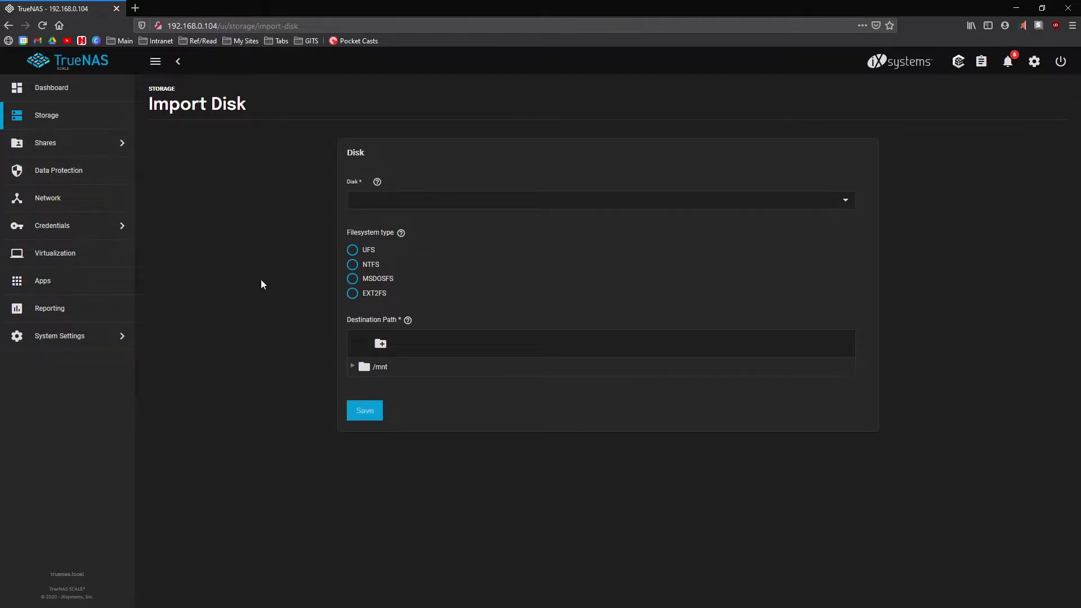
View the Windows (SMB) shares list and the Data Protection tasks page.
left_click(82, 149)
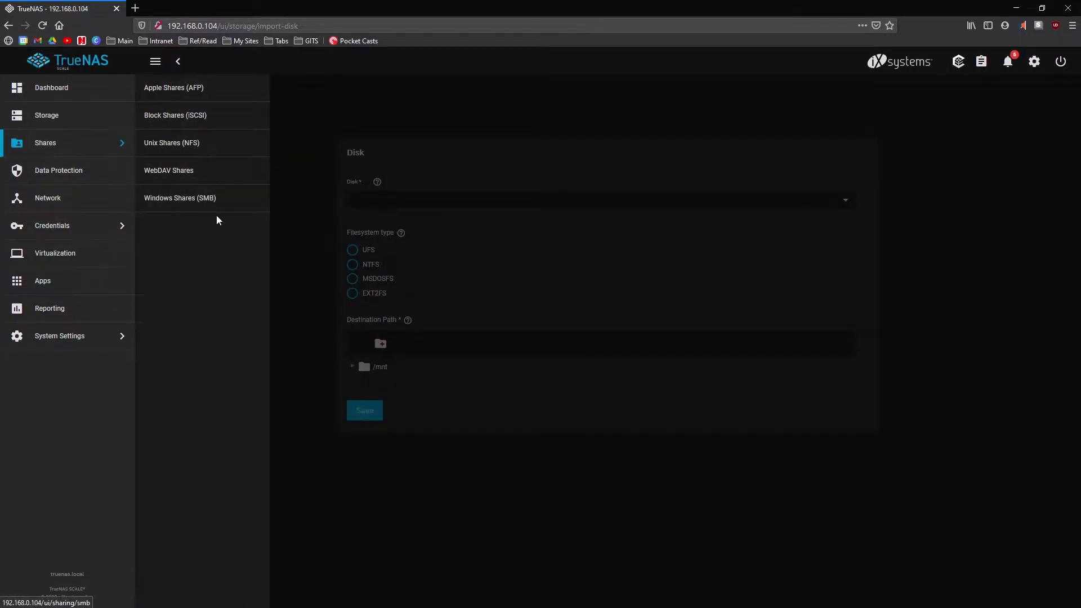
left_click(223, 202)
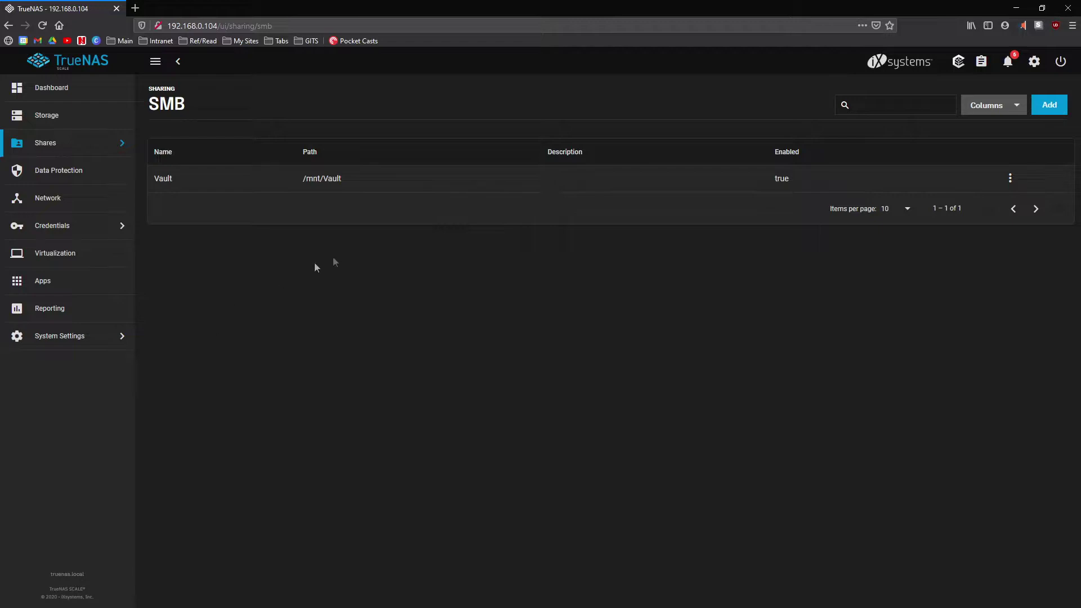
left_click(101, 176)
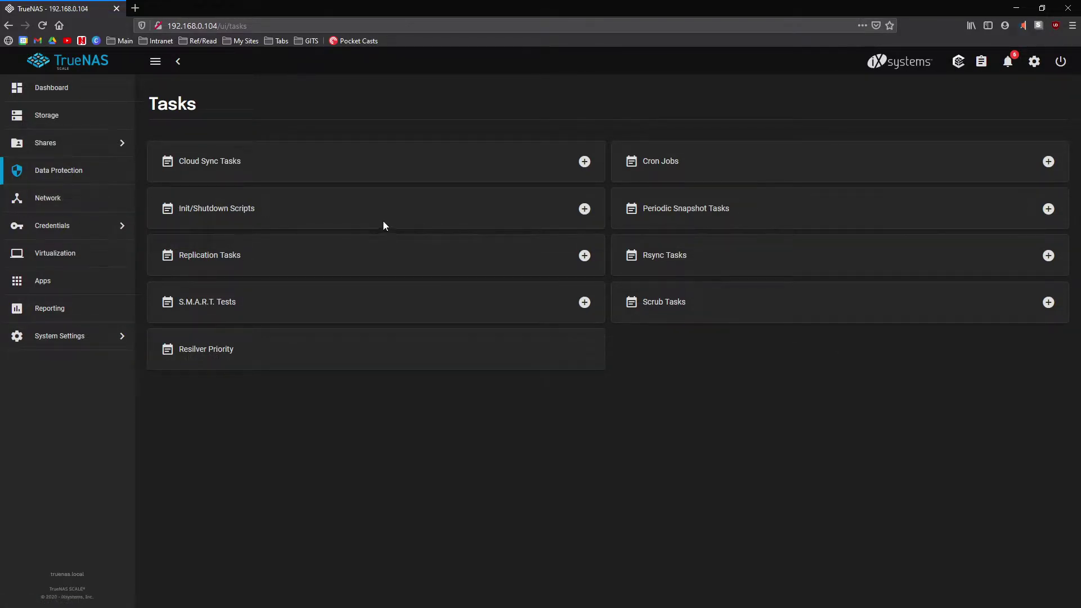
On the Network page, review the IP addresses and edit settings of interface enp0s3, and close the settings without changes.
left_click(49, 200)
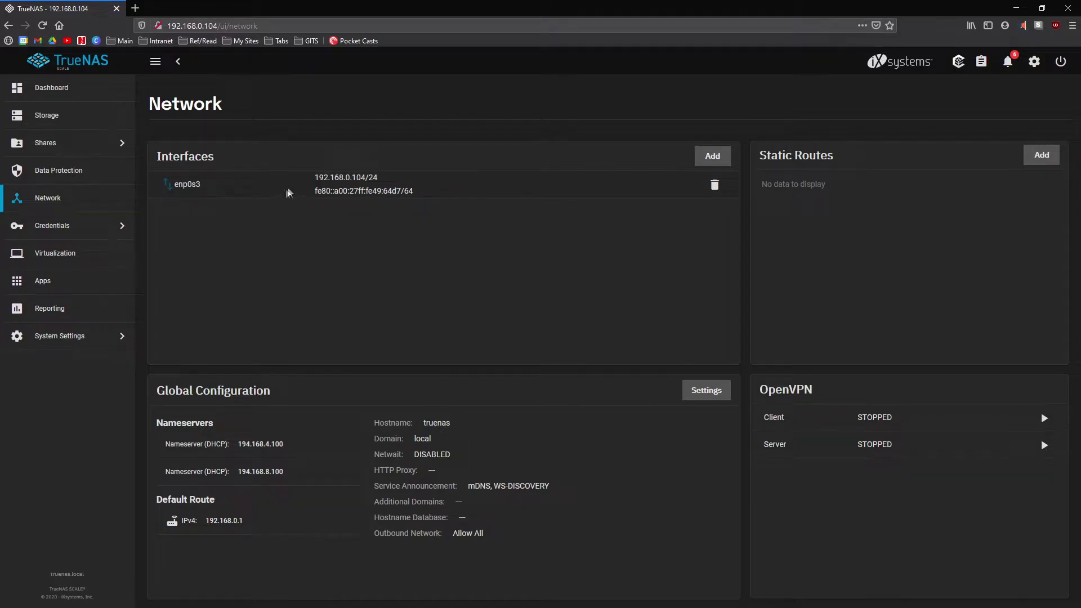
left_click_drag(334, 177, 447, 202)
left_click(417, 223)
left_click(509, 234)
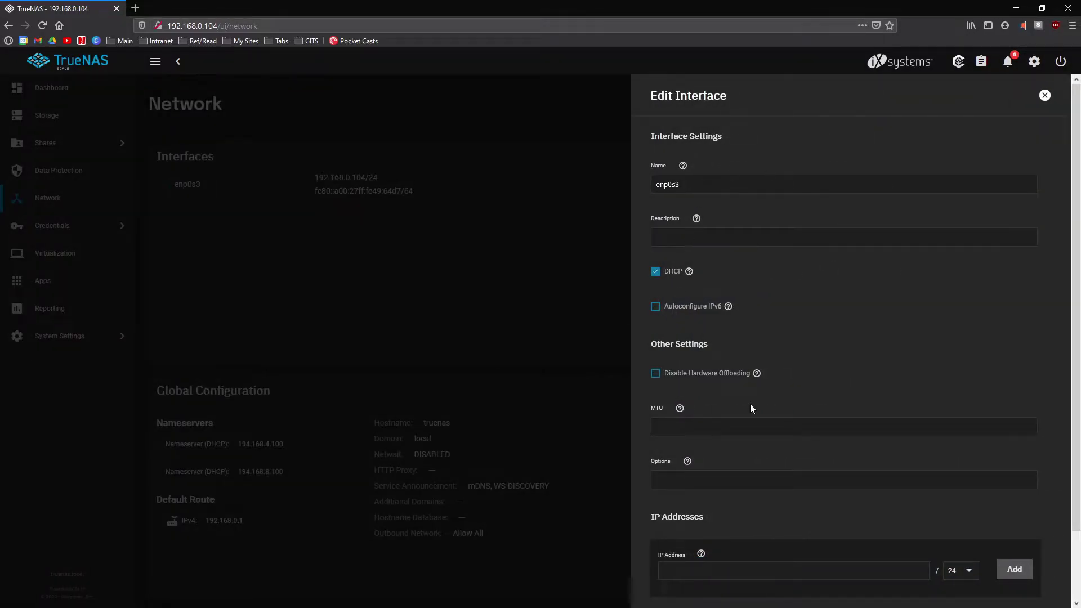
scroll(751, 408, "down", 2)
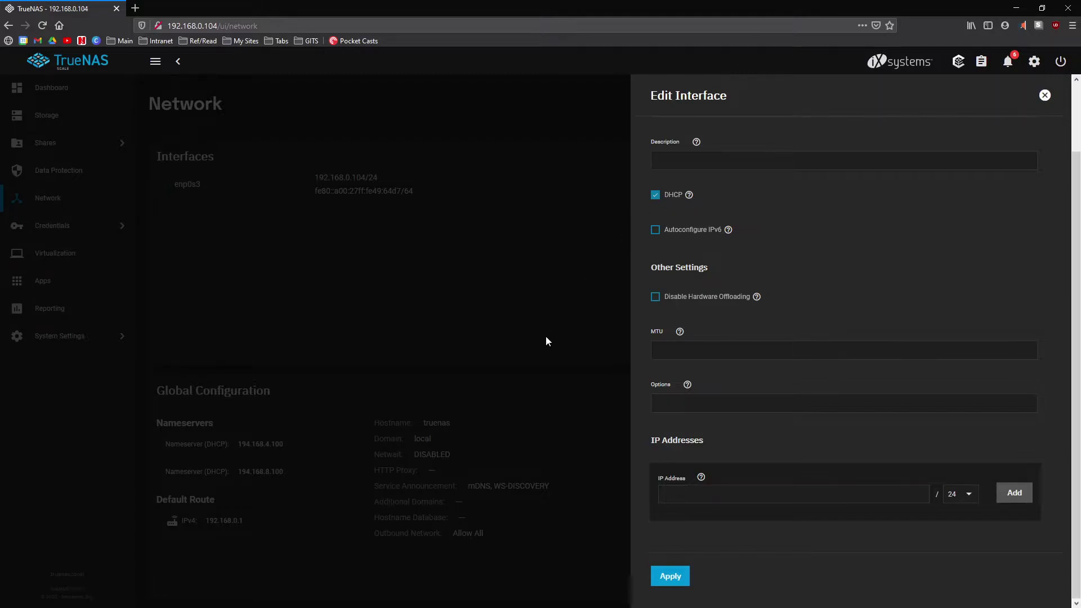
left_click(532, 330)
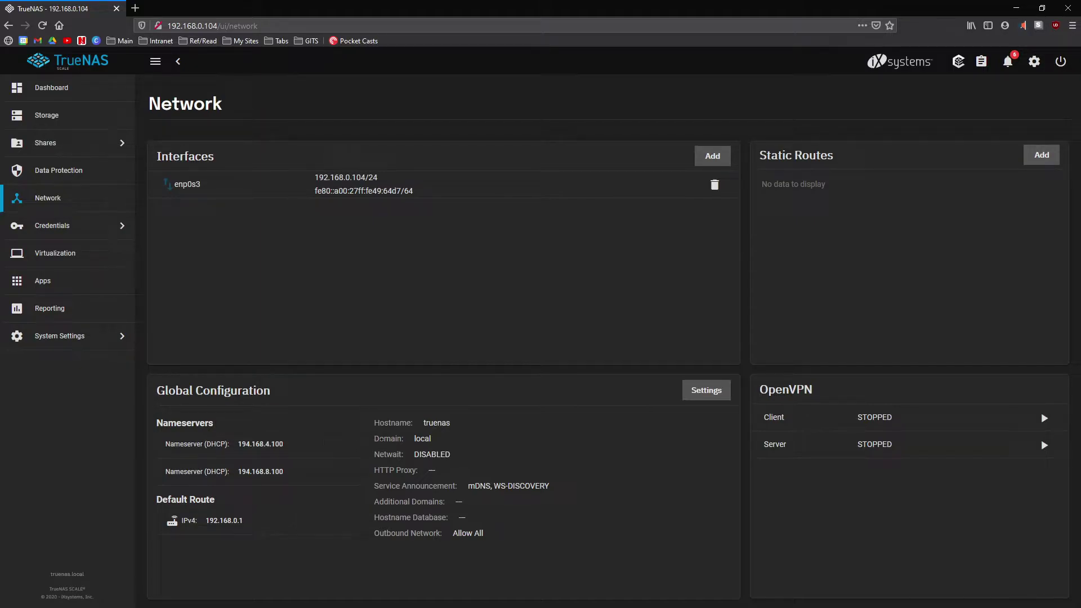
Examine the network's global configuration and the OpenVPN server settings, and close the settings without saving.
left_click_drag(415, 454, 494, 466)
left_click(448, 499)
left_click(858, 438)
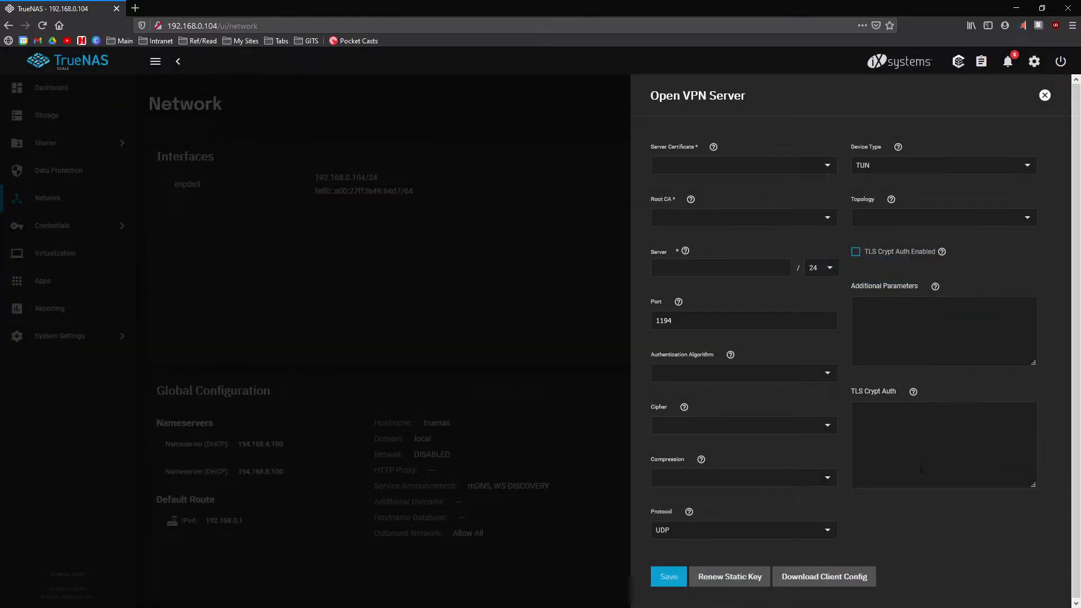
left_click(553, 337)
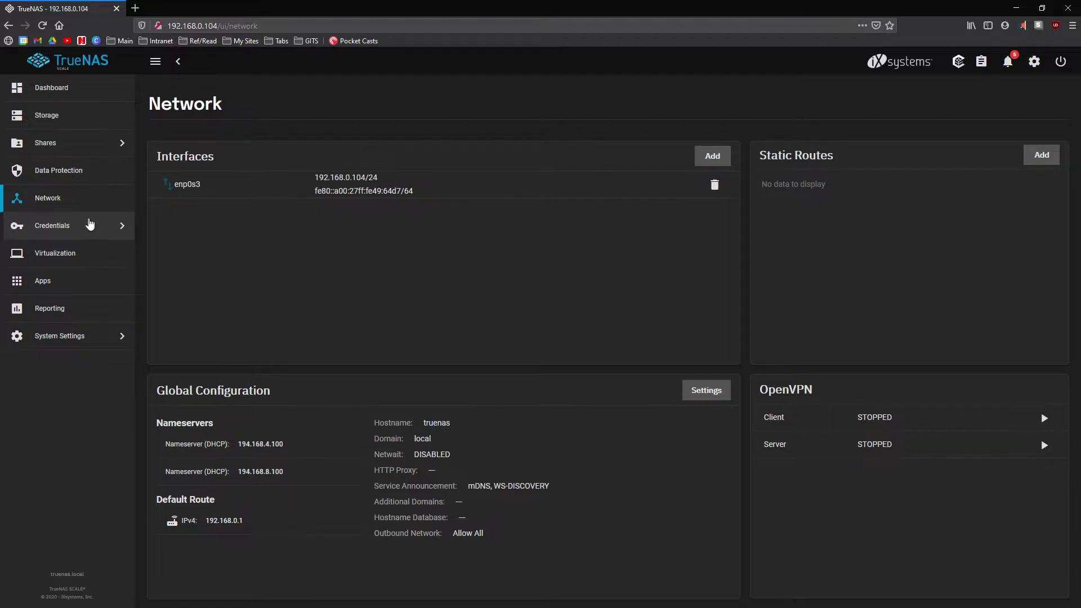
Open the Active Directory settings under Directory Services to view the domain credentials form.
left_click(88, 225)
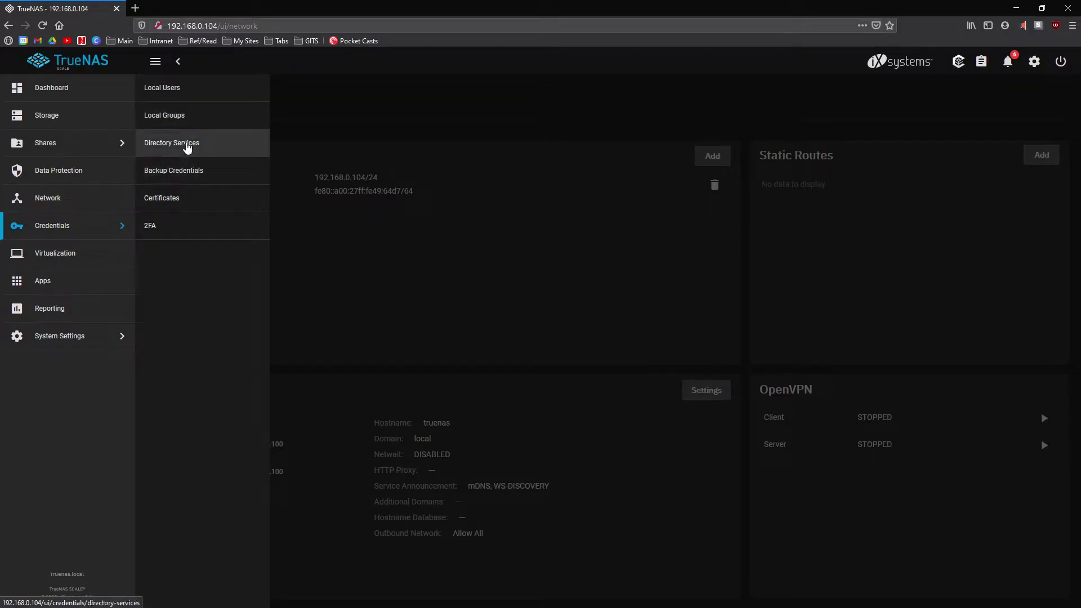
left_click(192, 148)
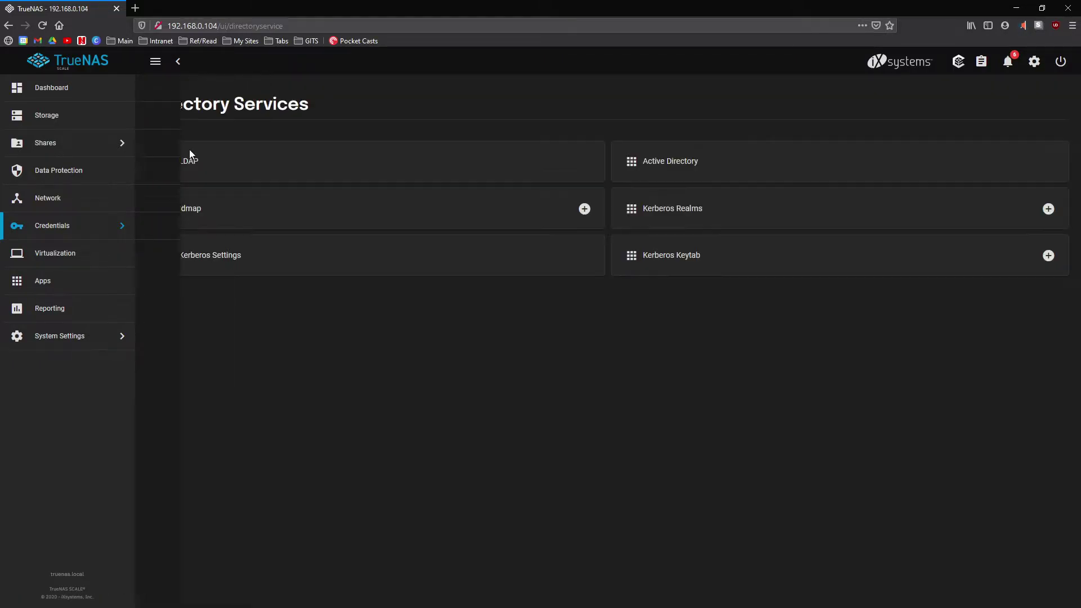
left_click(694, 167)
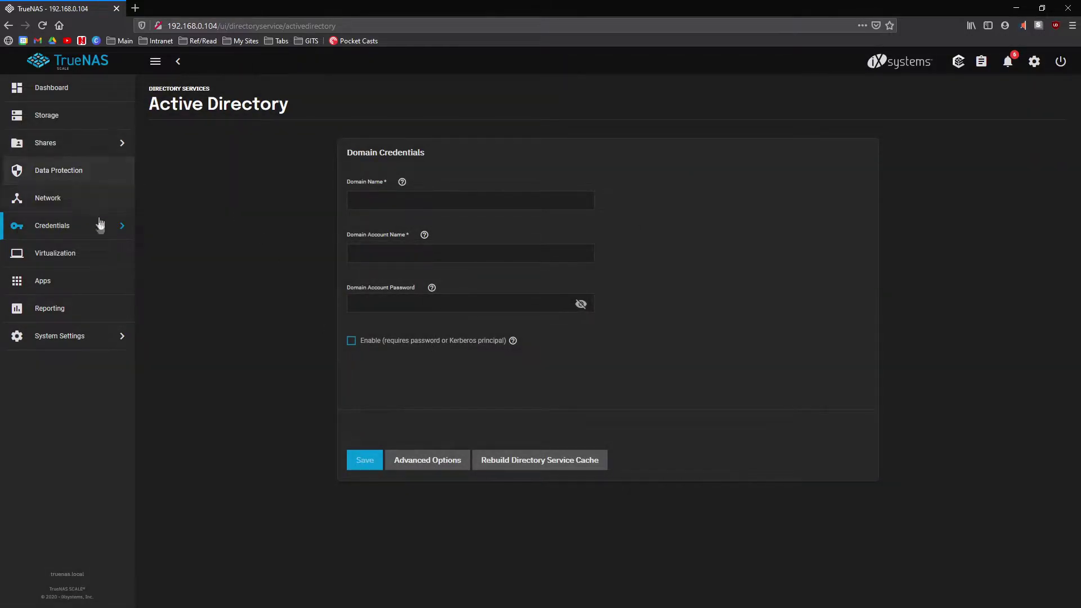
View the Idmap list in Directory Services, and open the Backup Credentials page.
left_click(47, 233)
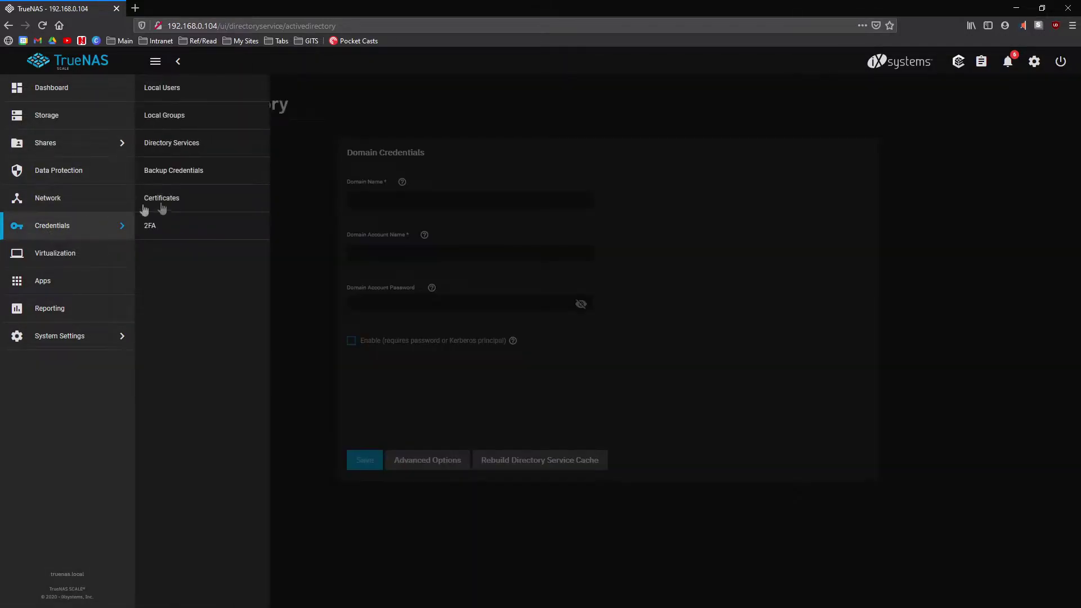
left_click(193, 141)
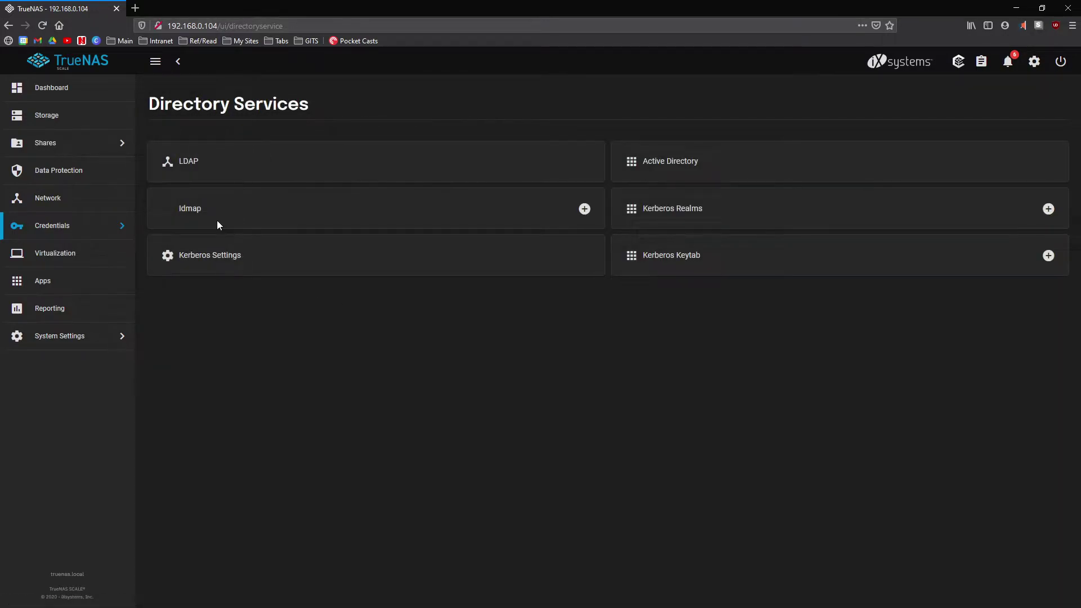
left_click(197, 210)
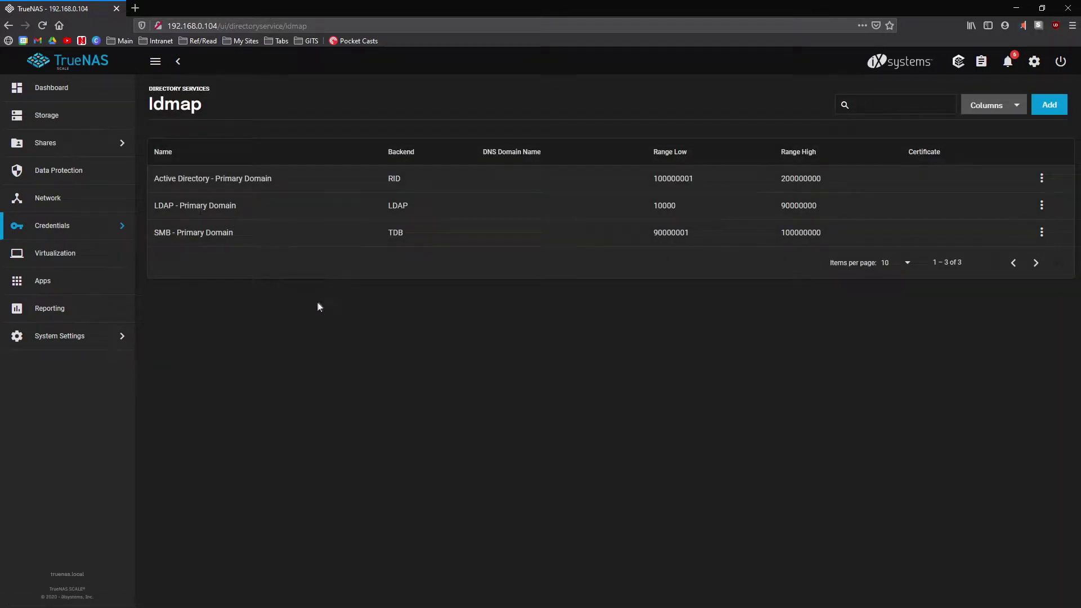
left_click(56, 227)
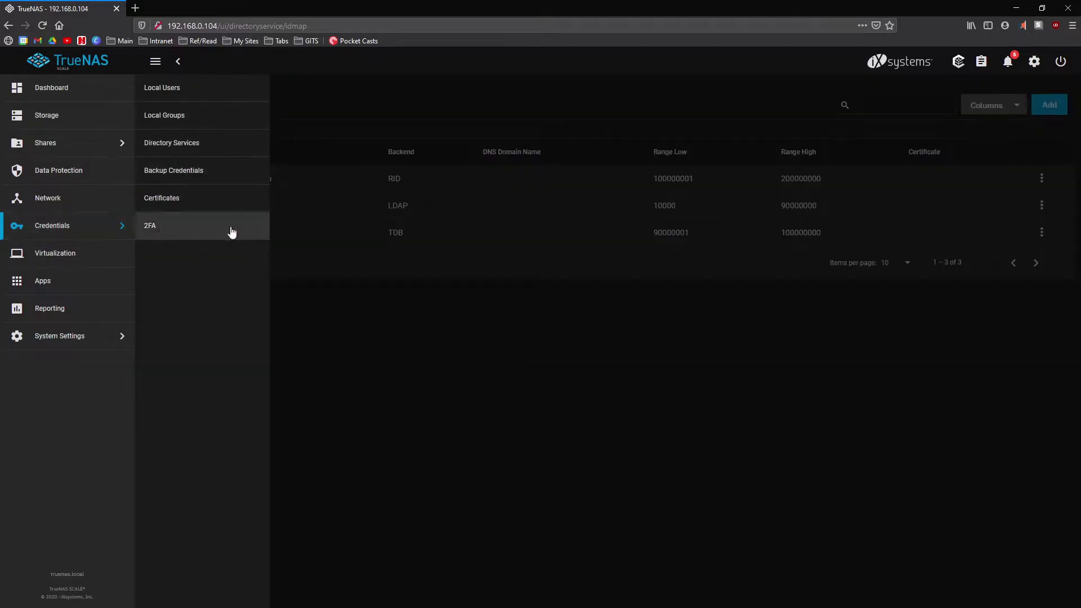
left_click(188, 147)
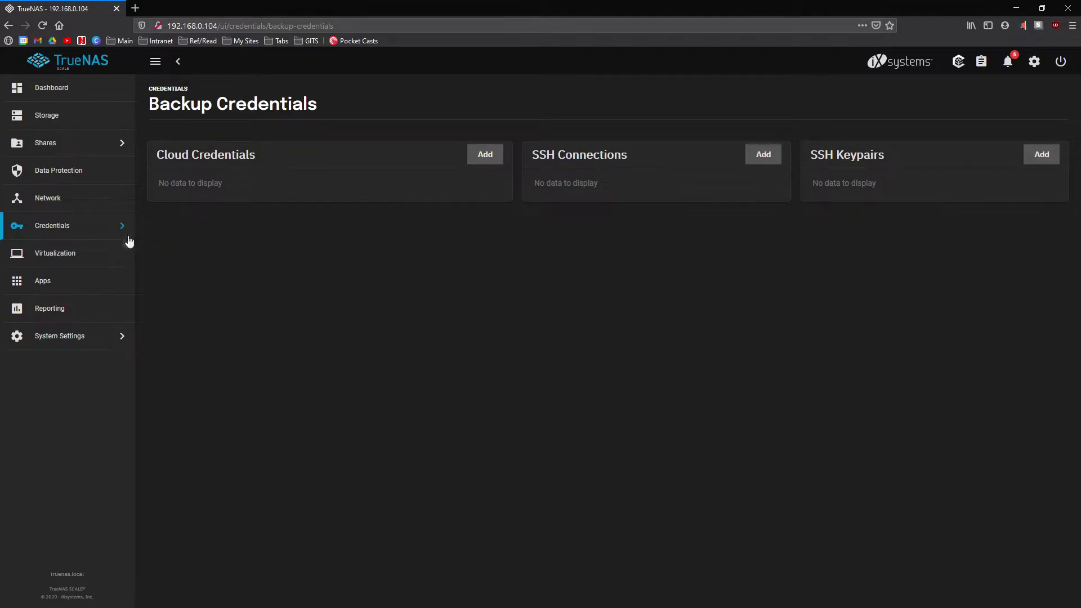
Open the two-factor authentication page and look over its user and system-generated settings.
left_click(107, 233)
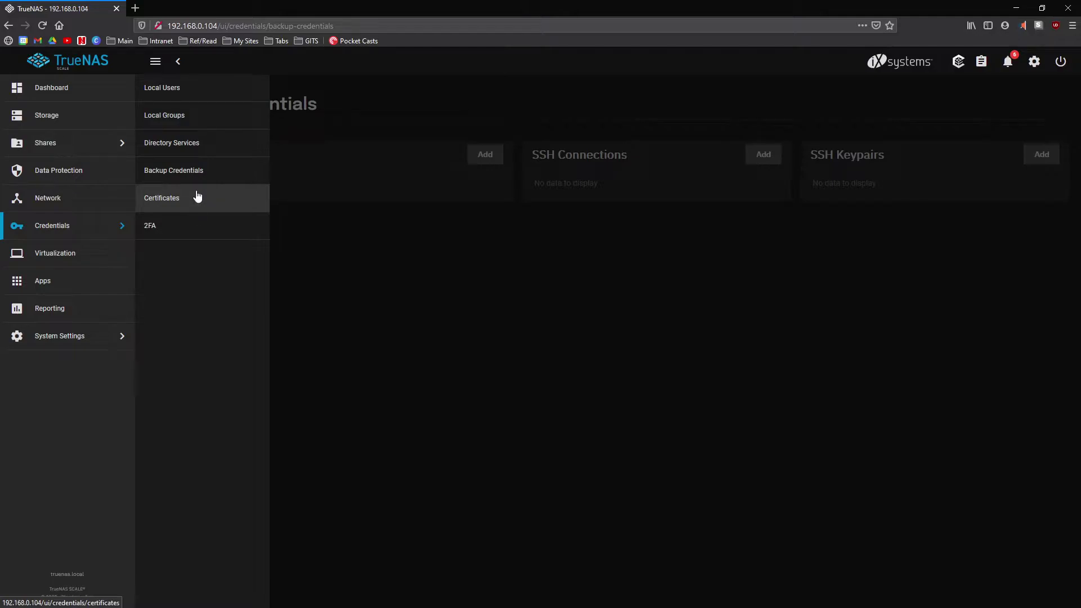
left_click(231, 229)
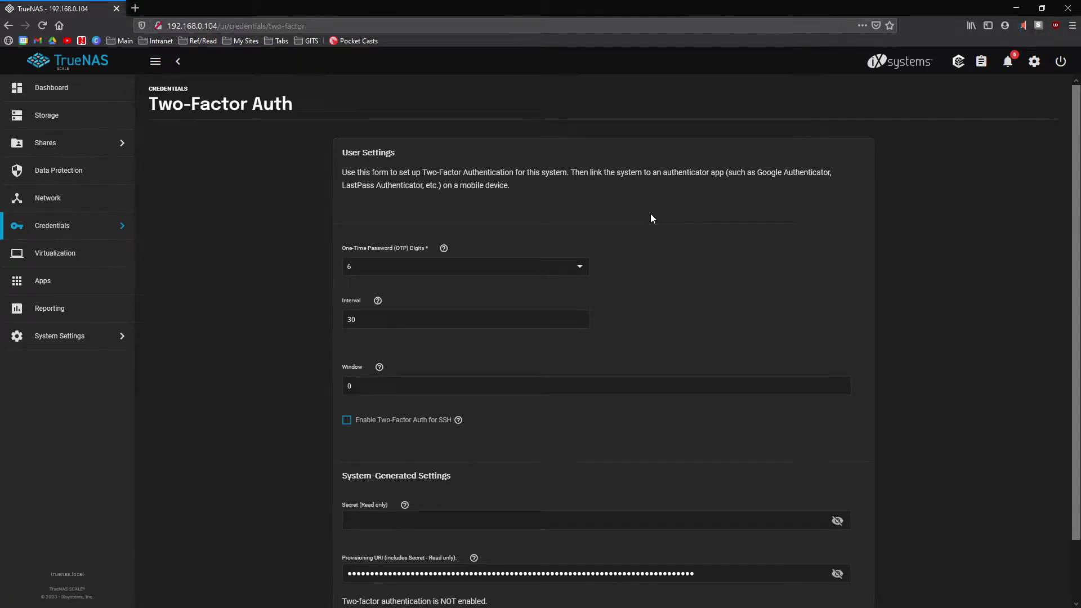
scroll(650, 217, "down", 2)
scroll(651, 218, "up", 2)
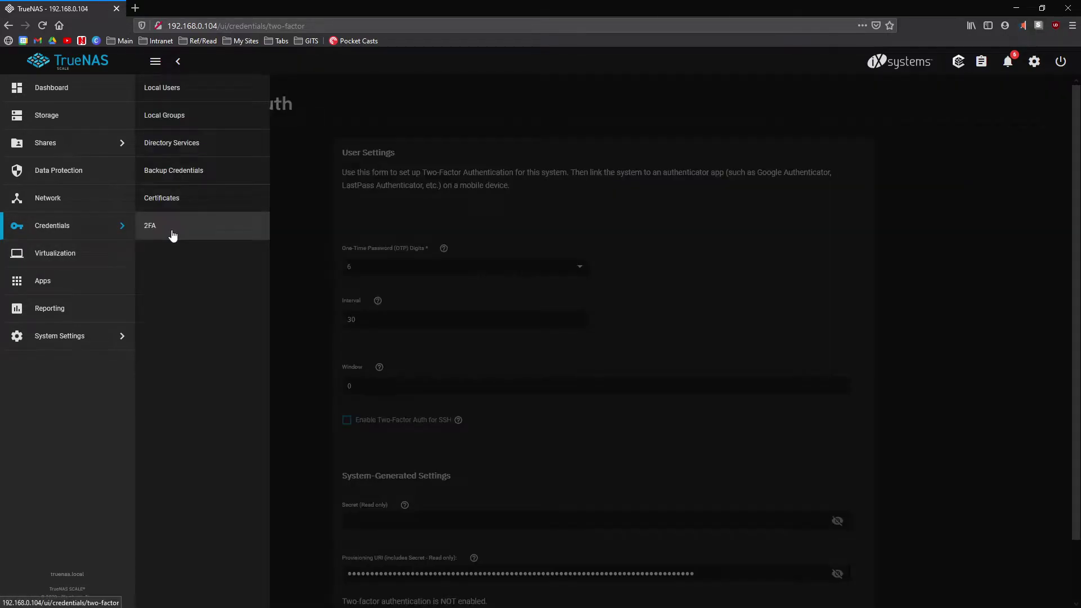
left_click(174, 231)
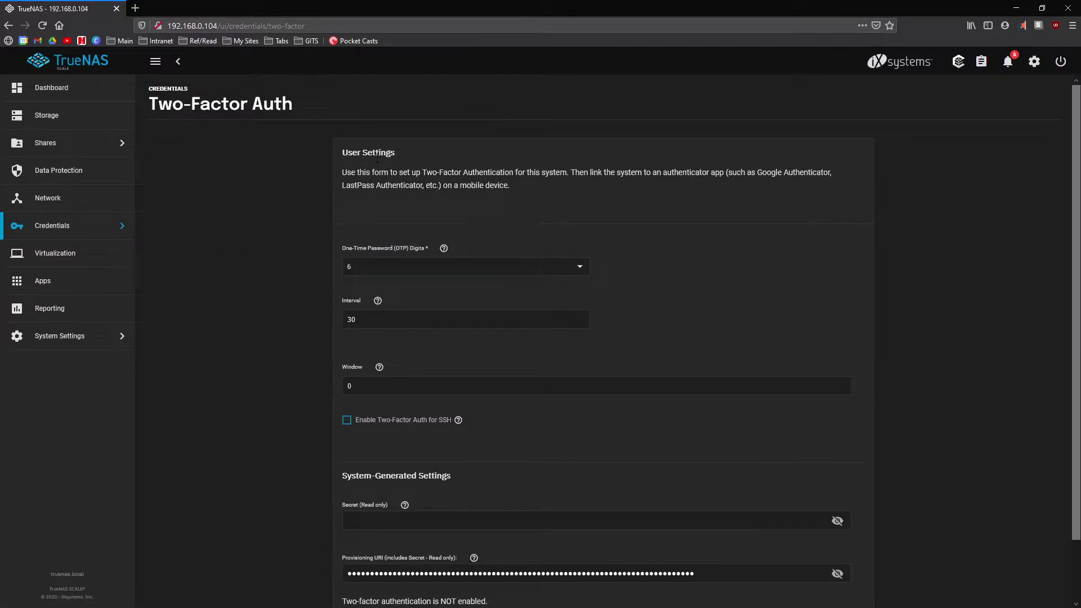
Read the two-factor setup instructions about linking the system to an authenticator app on a mobile device.
left_click_drag(674, 172, 777, 173)
left_click(723, 233)
left_click_drag(494, 176, 380, 184)
left_click(385, 183)
left_click_drag(442, 186, 429, 186)
left_click(471, 192)
scroll(276, 295, "down", 2)
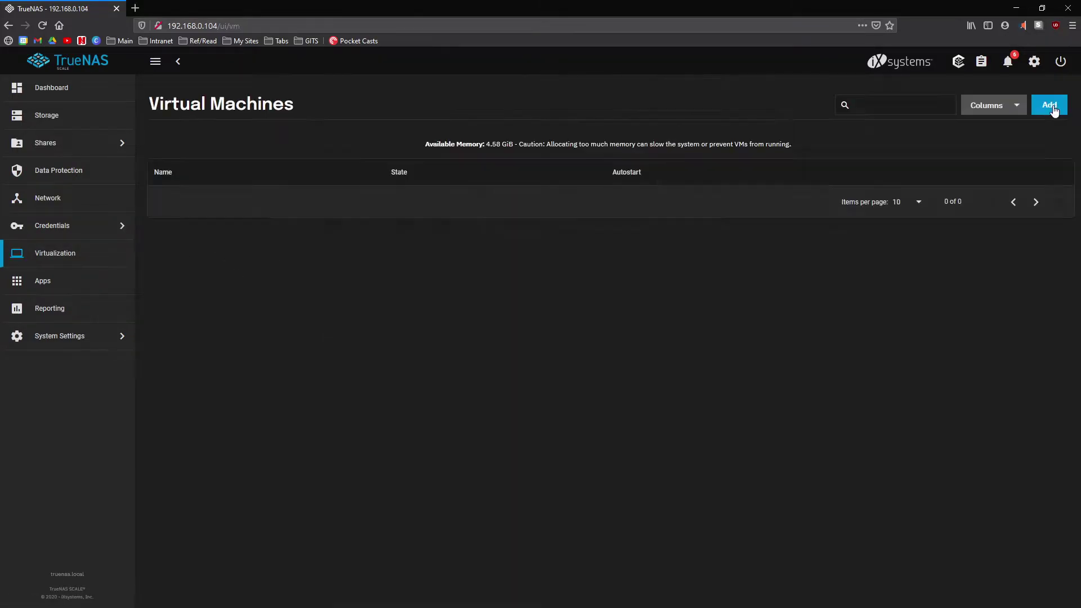
Open the Create Virtual Machine form and view the available guest operating systems without choosing one.
left_click(1051, 106)
scroll(756, 258, "down", 4)
scroll(756, 247, "up", 4)
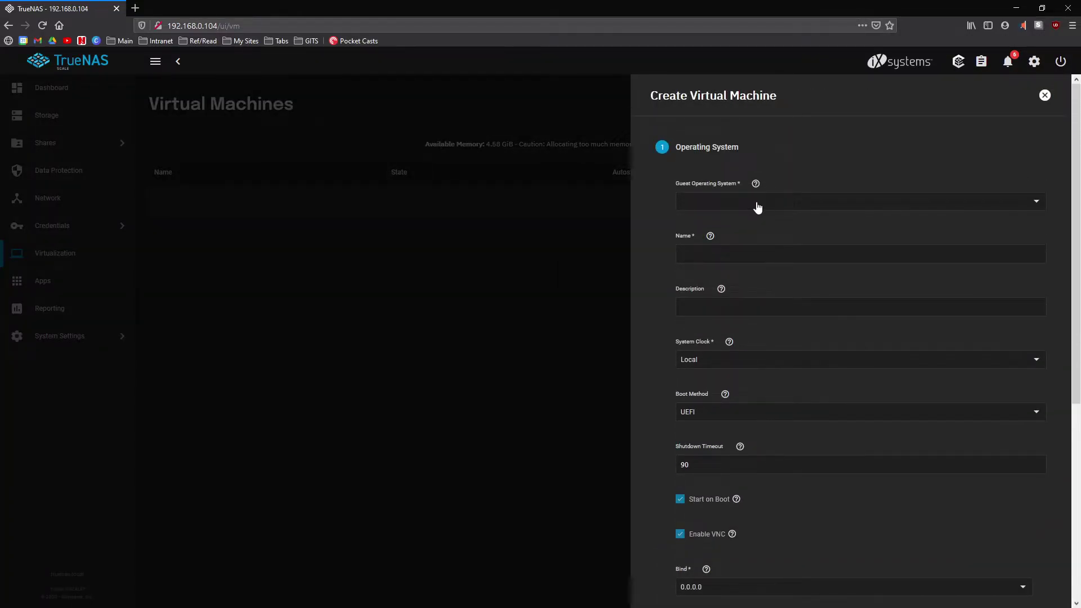
left_click(754, 205)
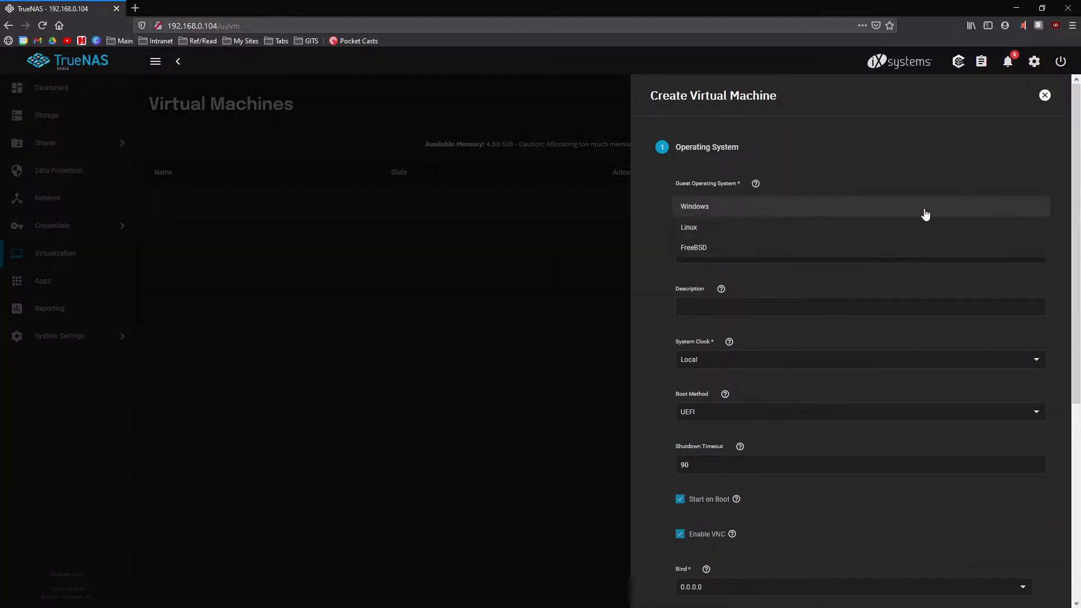
left_click(679, 157)
Look through the remaining virtual machine setup options and stages, and close the form without creating a machine.
scroll(670, 182, "down", 5)
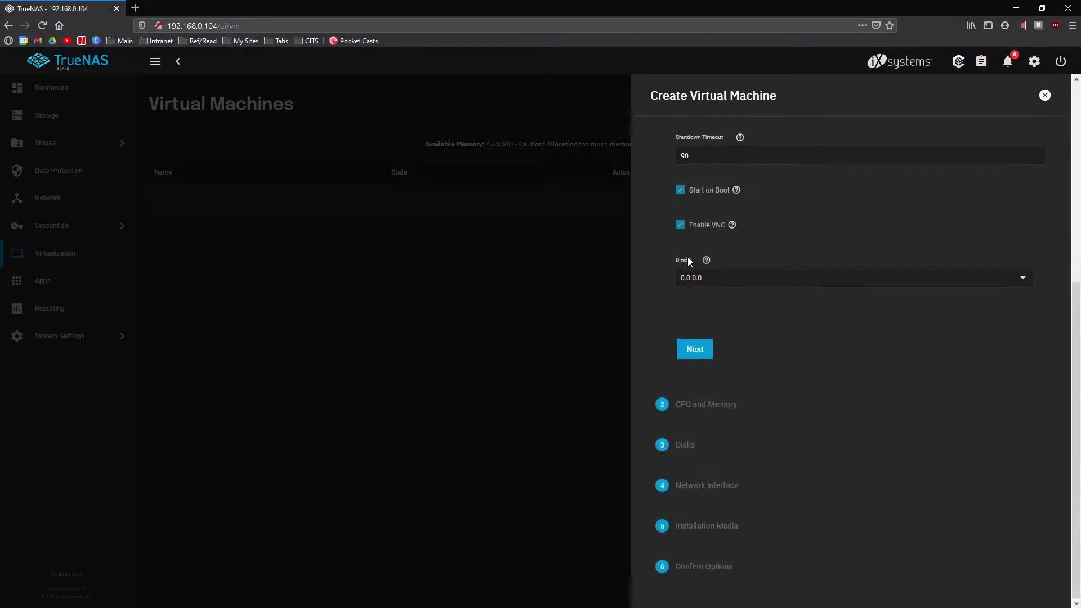
scroll(675, 403, "up", 6)
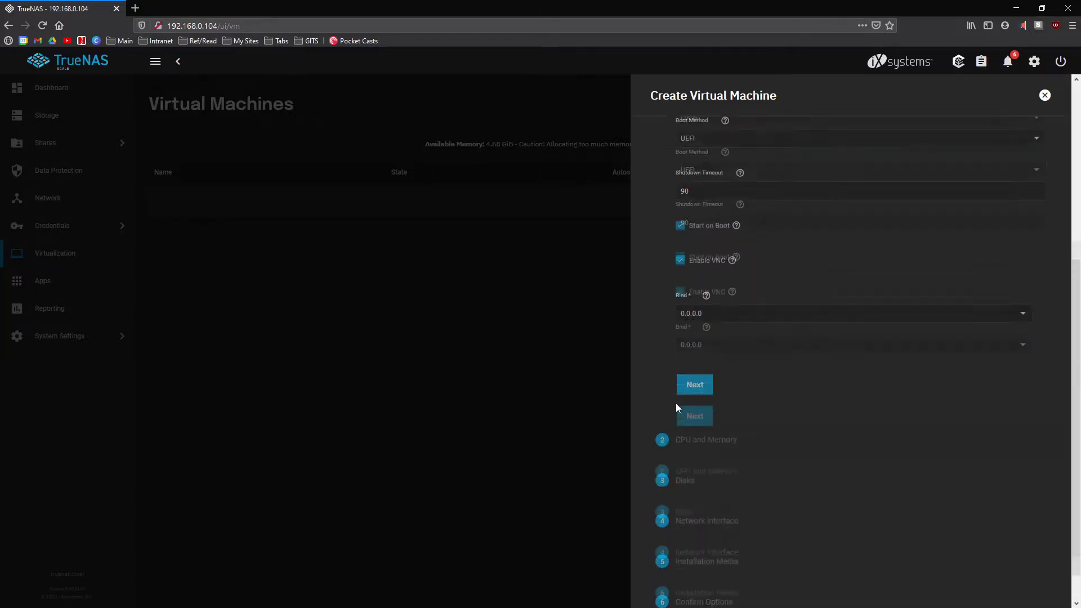
left_click(722, 198)
left_click(655, 290)
left_click(536, 386)
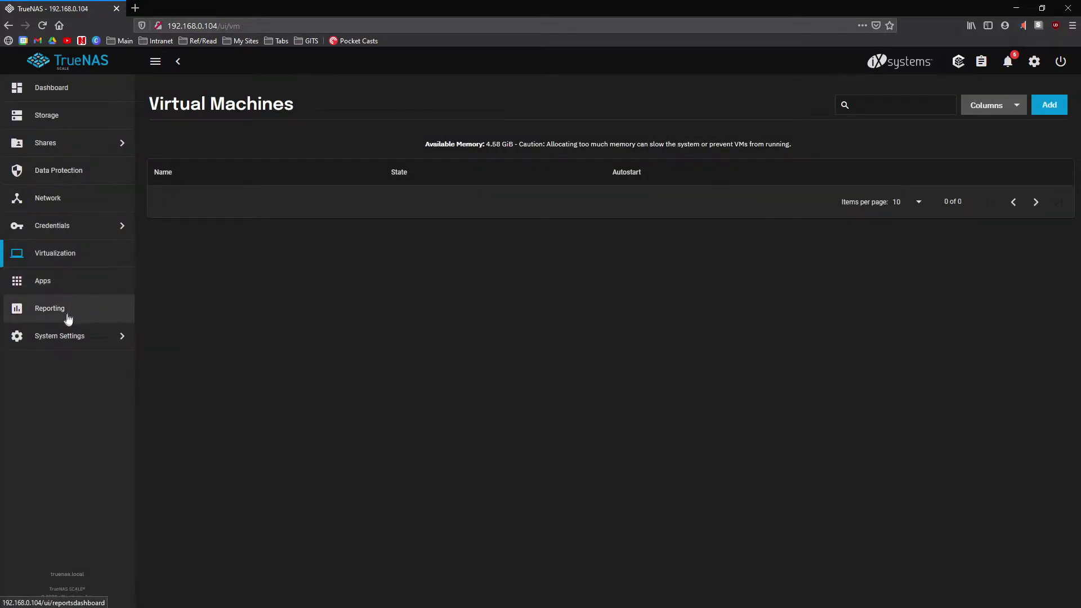
Open the Apps page and examine the nextcloud and plex entries in the application catalog.
left_click(62, 285)
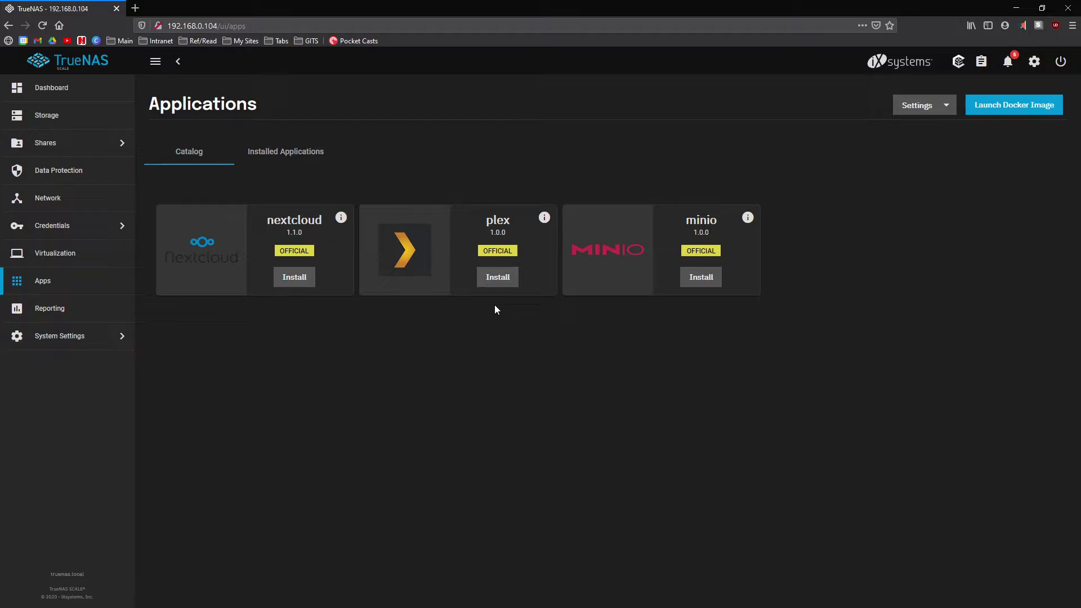
left_click_drag(292, 215, 307, 219)
left_click(376, 226)
left_click_drag(496, 219, 510, 221)
left_click(518, 346)
Check the installed applications and return to the application catalog.
left_click(279, 151)
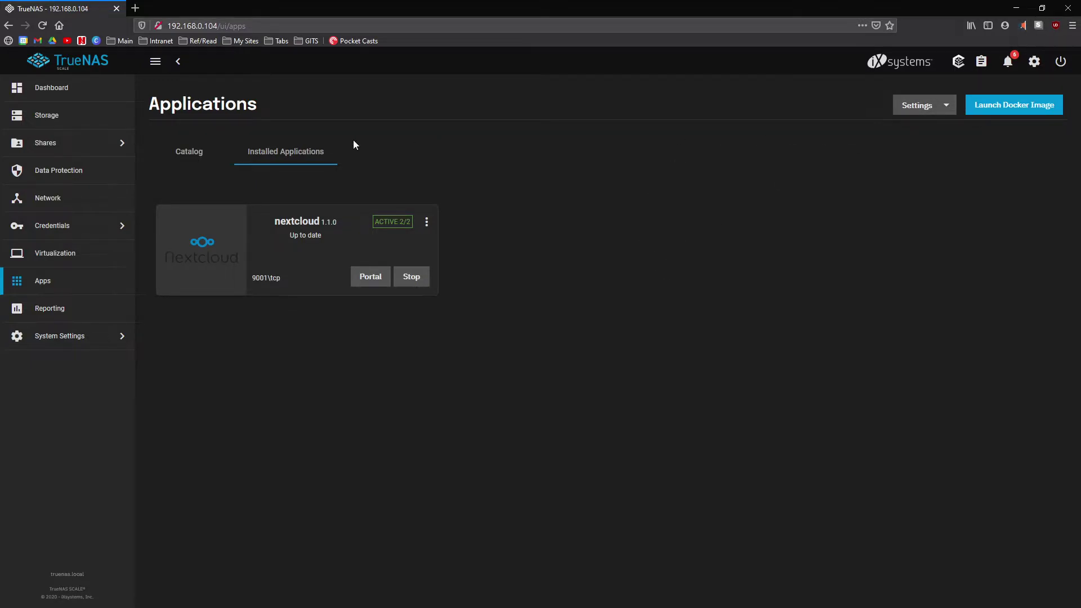
left_click(200, 146)
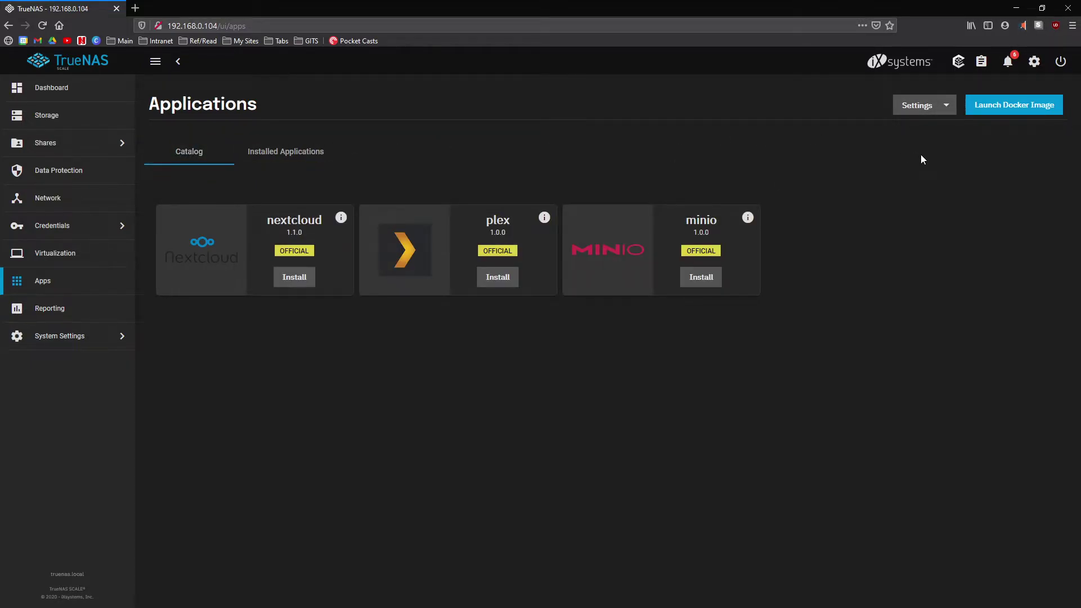
Open the pool selection for Apps, view the available pools, and cancel without assigning one.
left_click(936, 111)
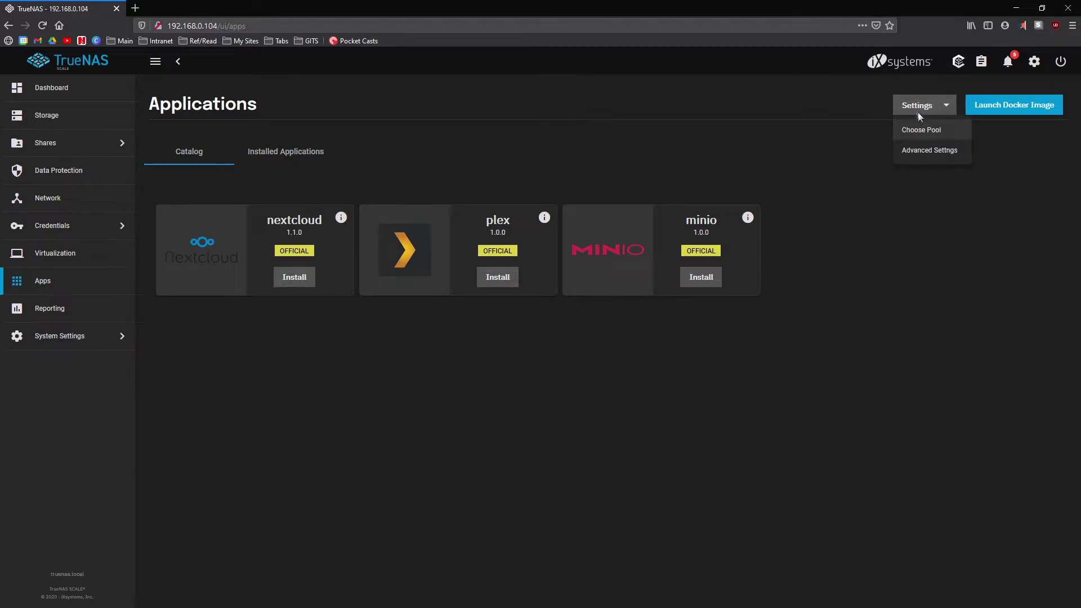
left_click(926, 134)
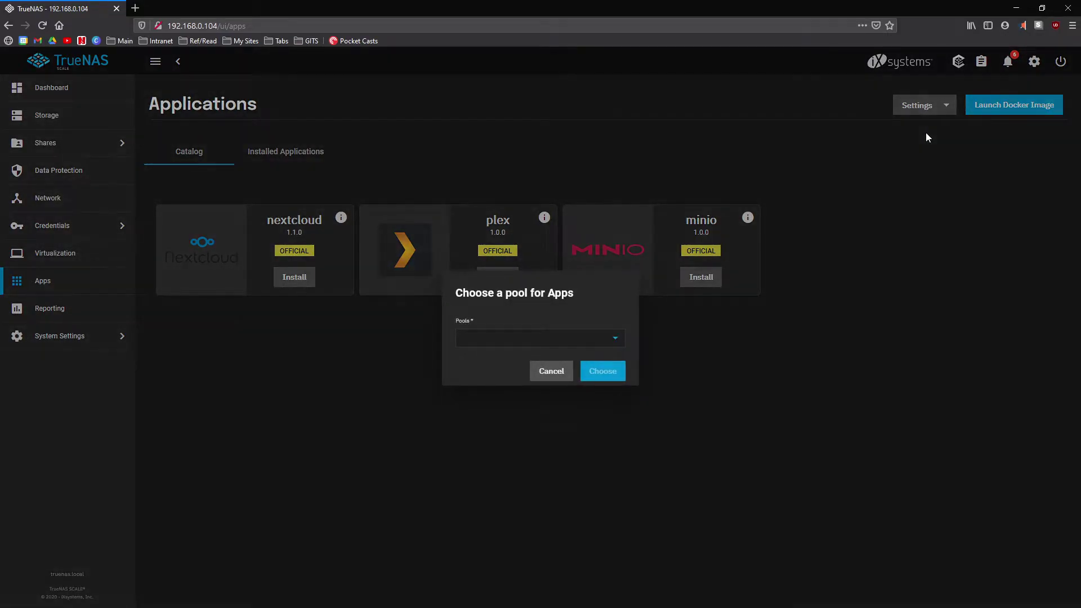
left_click(599, 339)
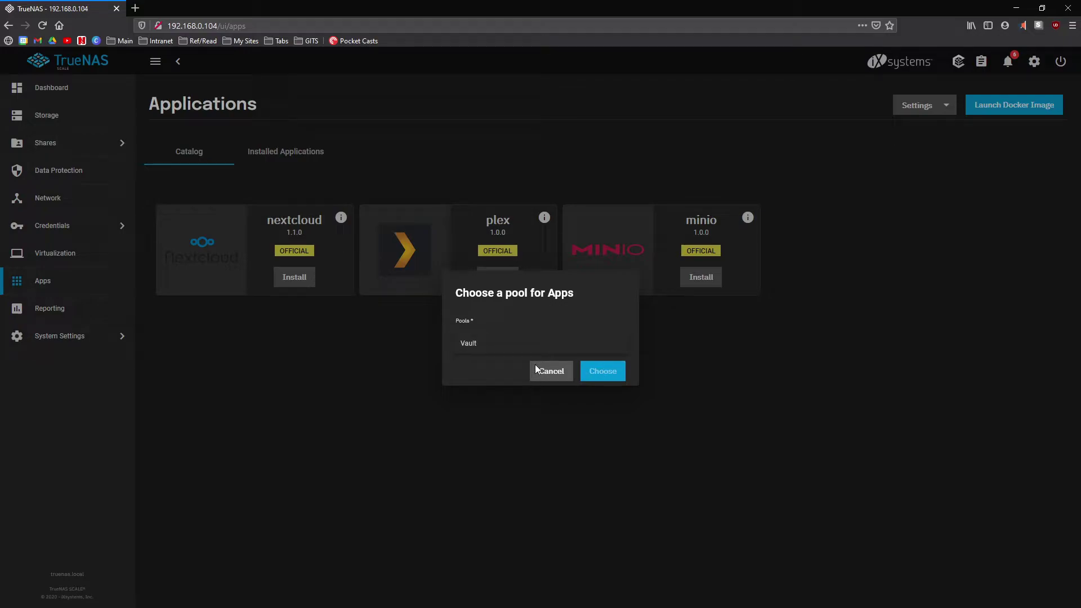
left_click(549, 363)
left_click(551, 382)
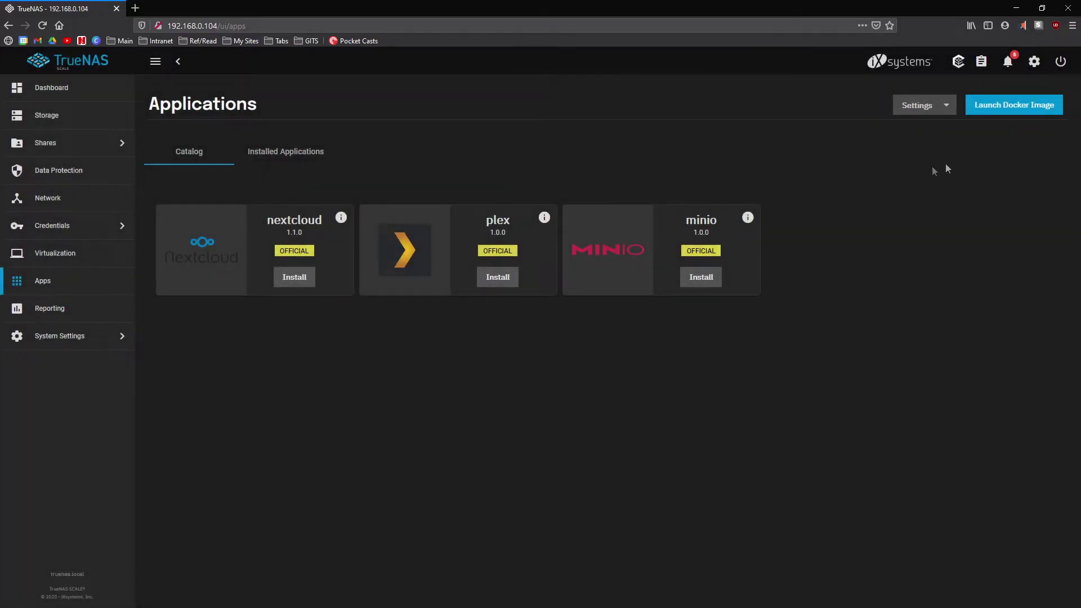
Review the advanced Kubernetes settings for Apps and close them without saving.
left_click(934, 107)
left_click(931, 151)
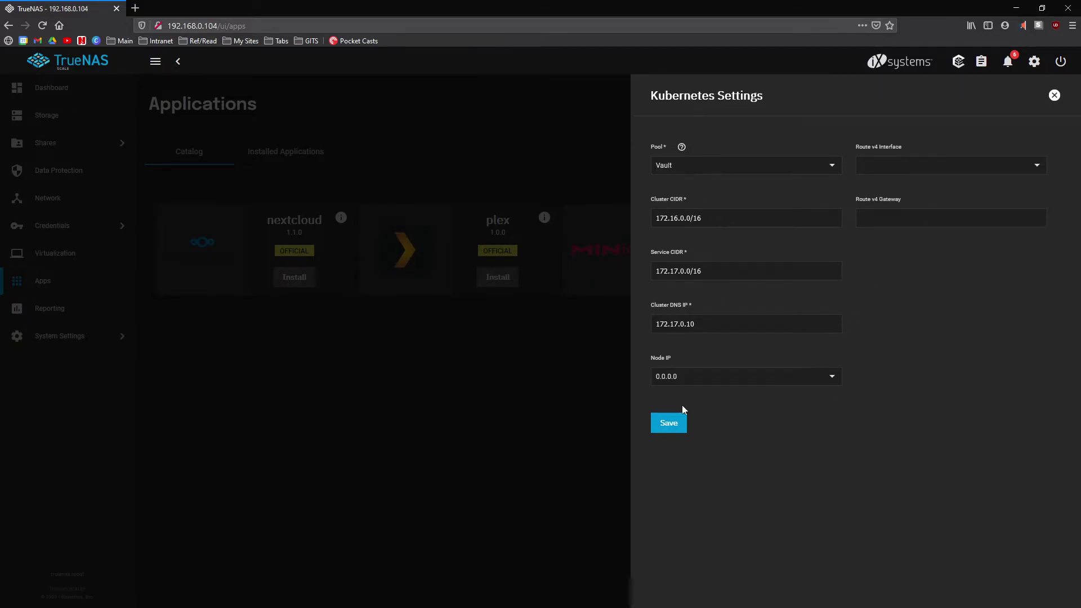
left_click(592, 164)
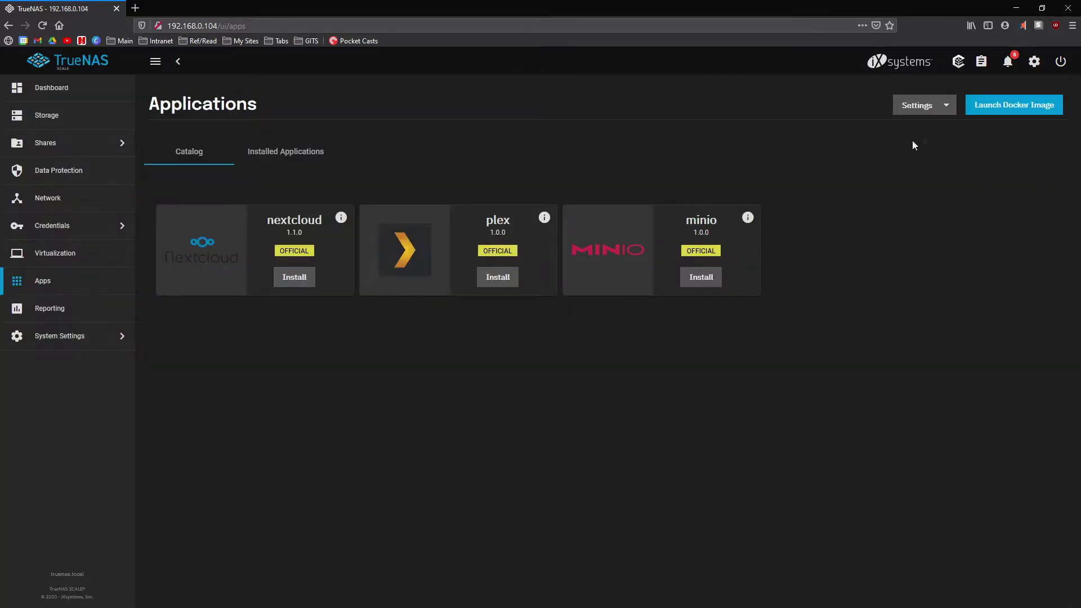
Open the Docker image launch form and look through its image policies and remaining setup stages.
left_click(1000, 110)
scroll(741, 207, "down", 2)
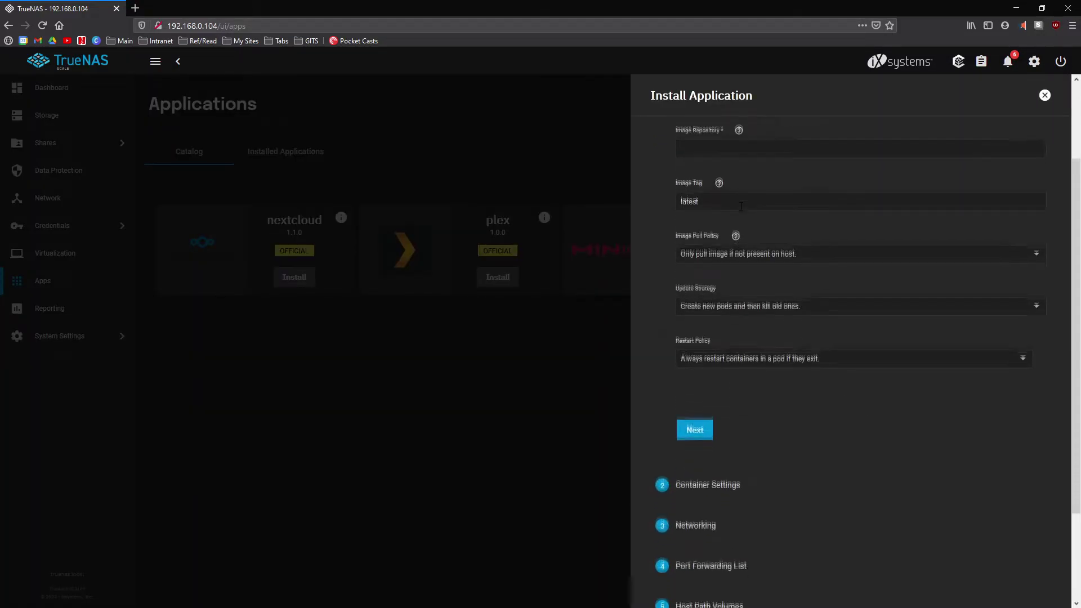
scroll(741, 206, "down", 3)
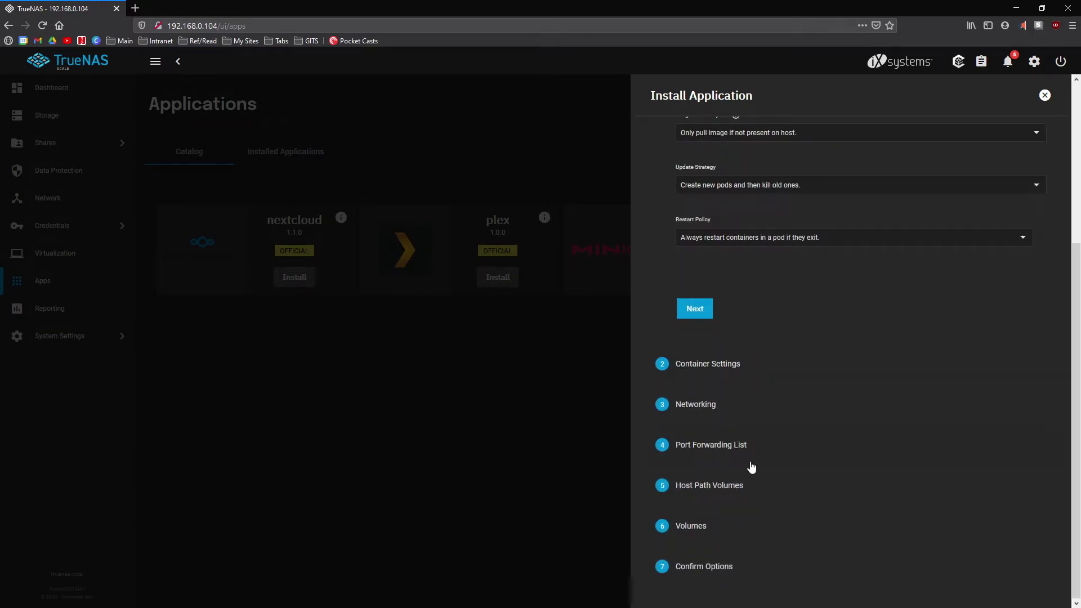
scroll(752, 467, "up", 5)
Inspect the Application Name and Image Repository fields, read the Image Repository help, and close the form without installing anything.
left_click(763, 201)
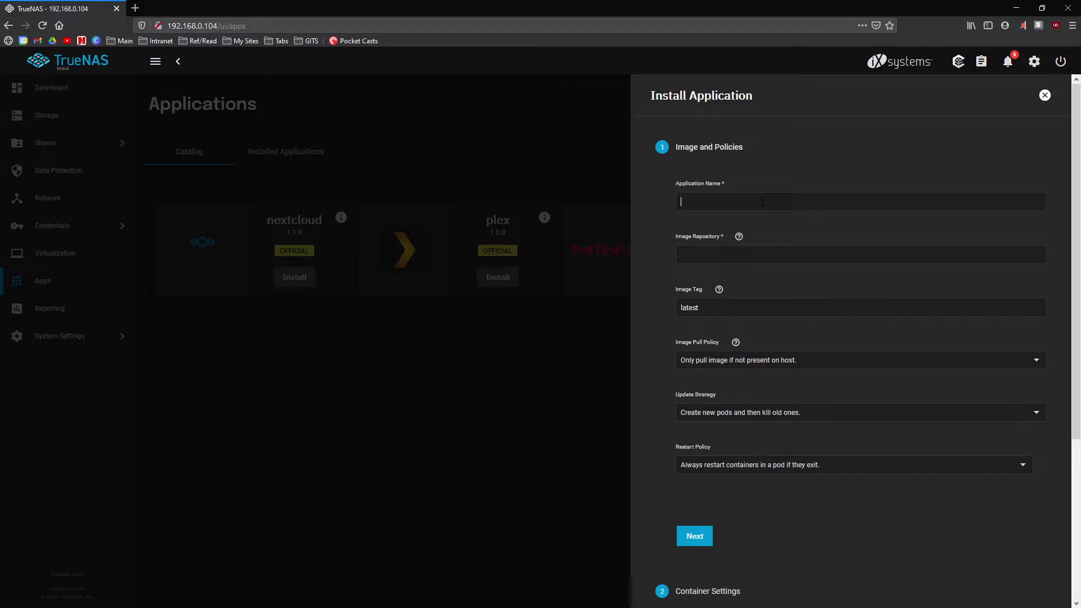
left_click(722, 259)
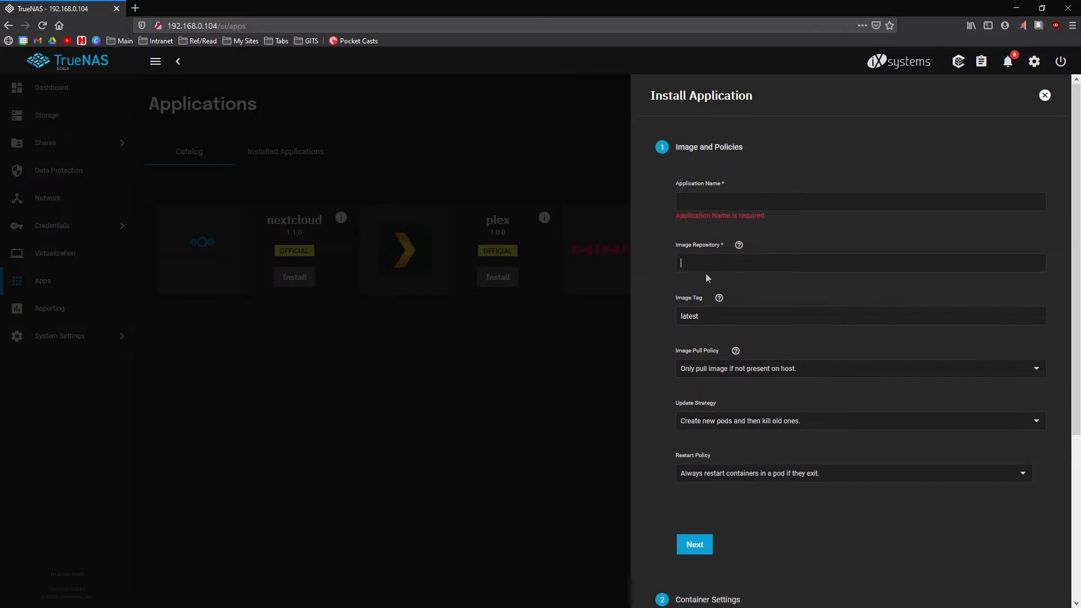
left_click(738, 247)
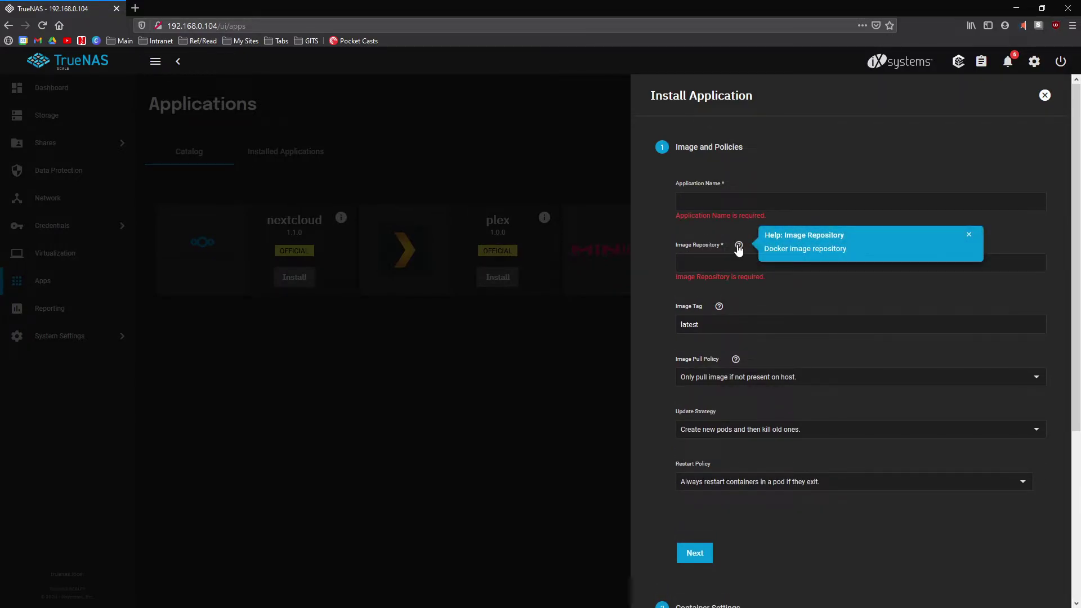
left_click_drag(773, 248, 878, 256)
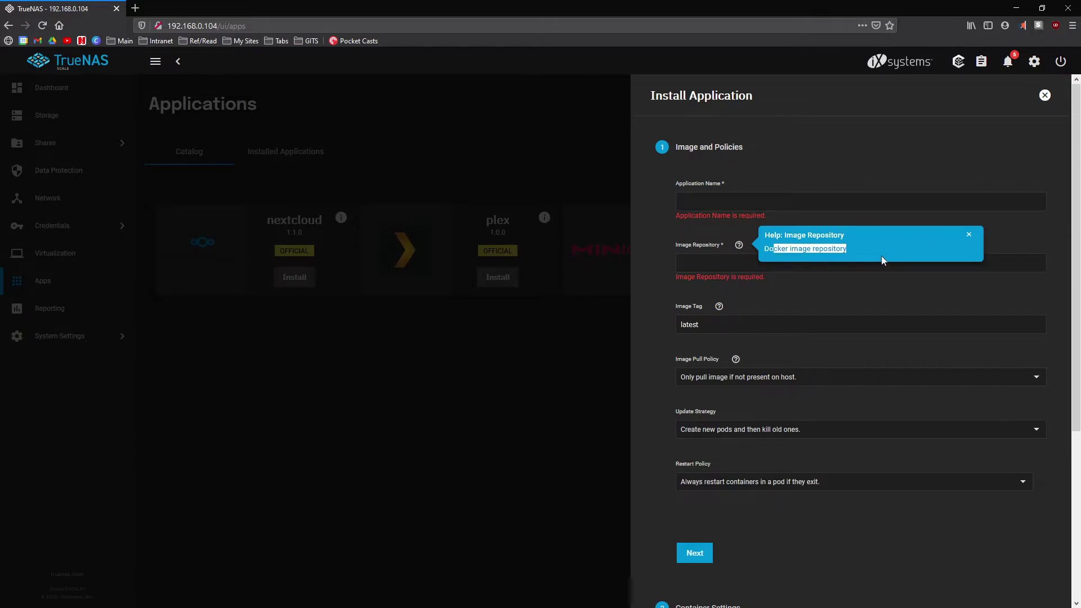
left_click(706, 263)
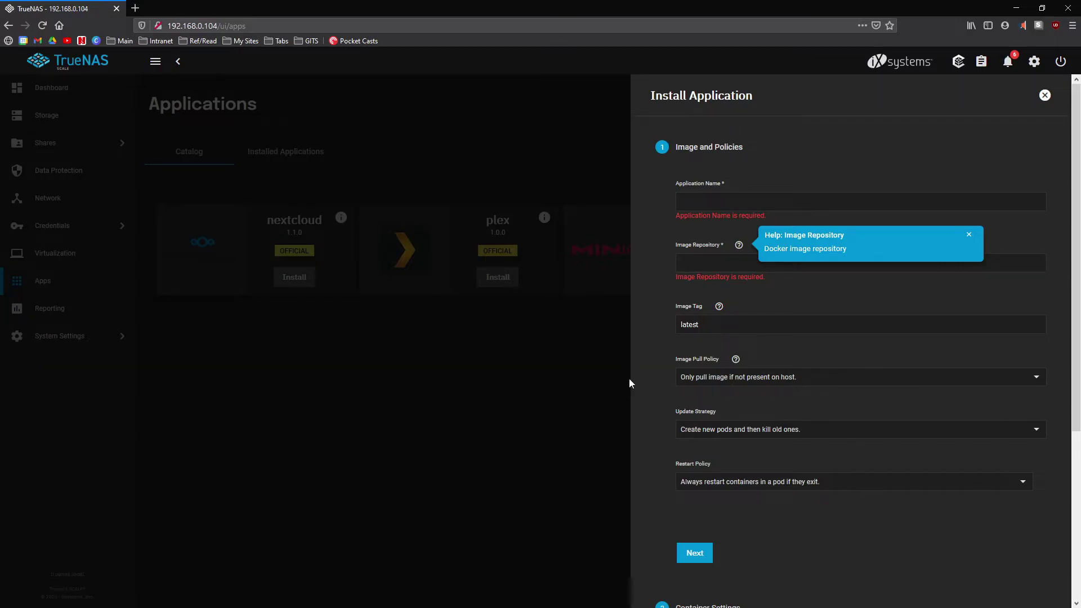
scroll(658, 415, "down", 4)
left_click(467, 434)
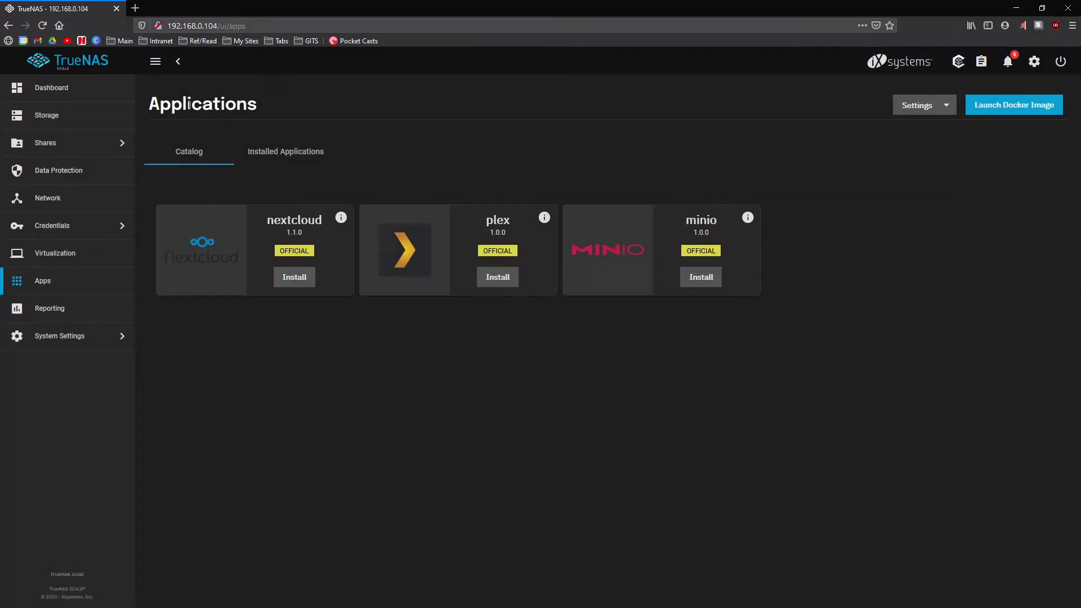
View the installed applications and the CPU usage and system load reports.
left_click(299, 157)
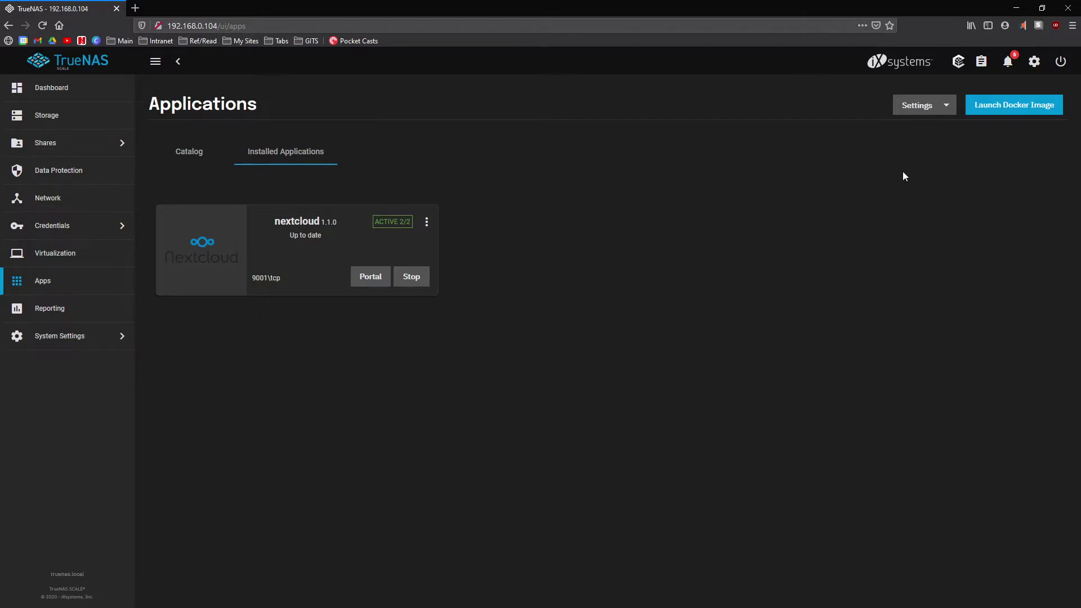
left_click(66, 308)
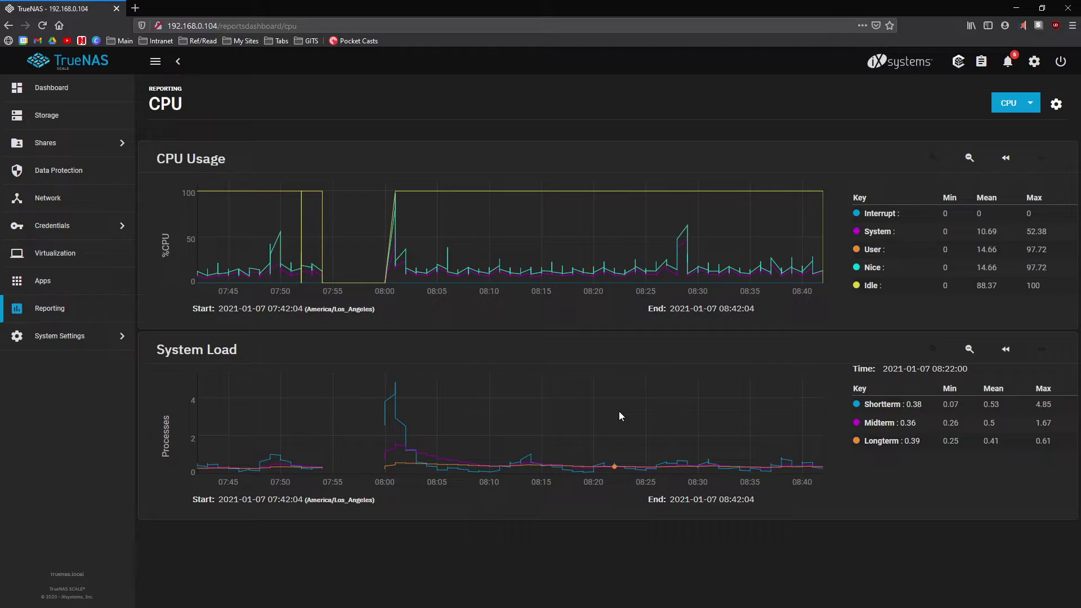
Review the General system settings page and look through the Advanced system settings down to the Kernel section.
left_click(97, 336)
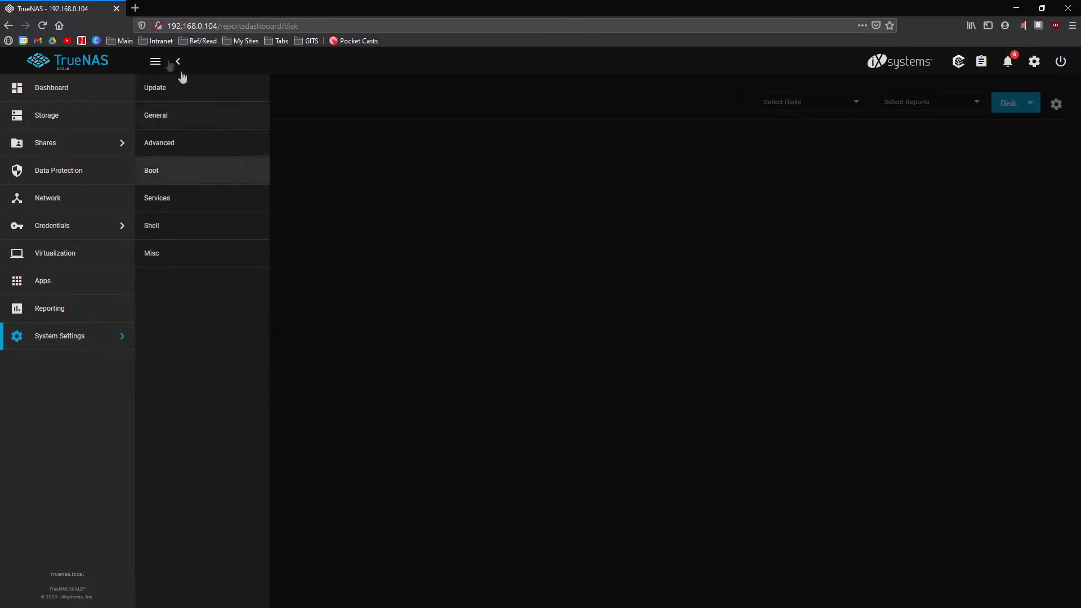
left_click(186, 116)
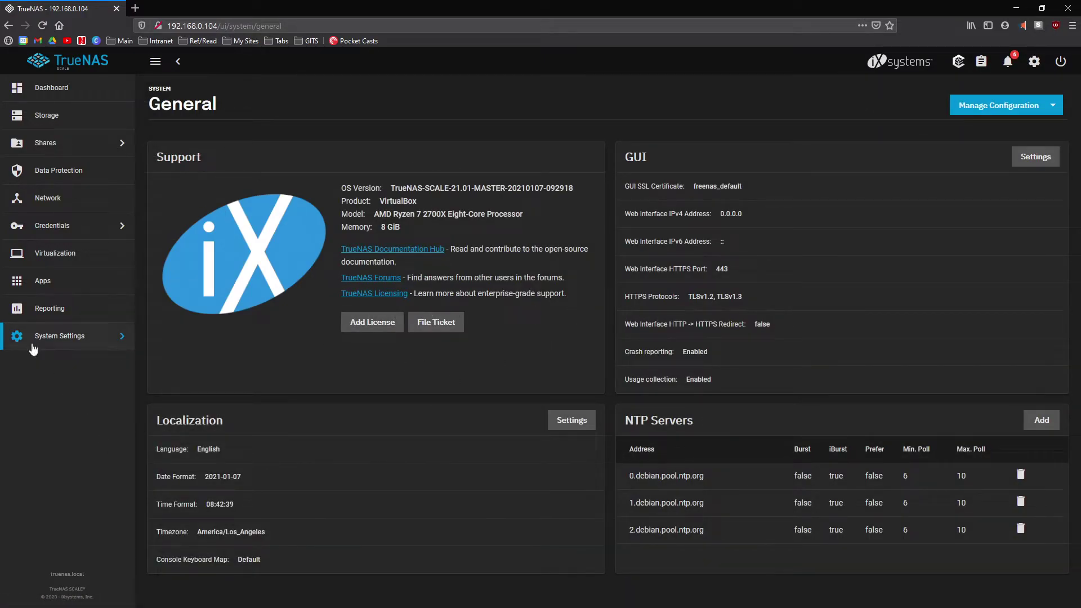
left_click(56, 336)
left_click(182, 154)
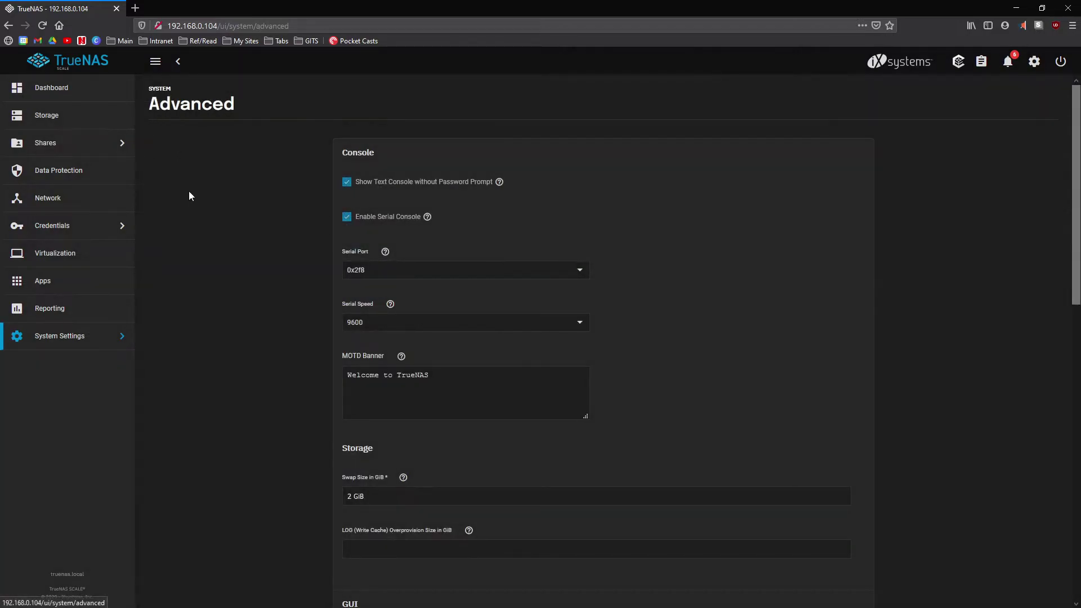
scroll(343, 260, "down", 5)
scroll(345, 254, "down", 5)
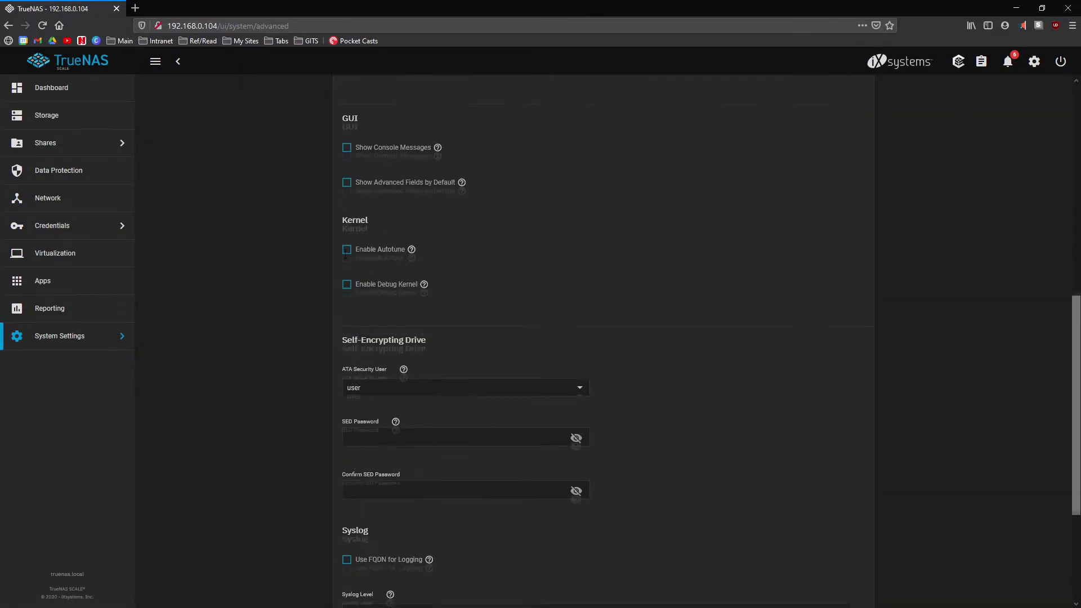
scroll(344, 255, "up", 4)
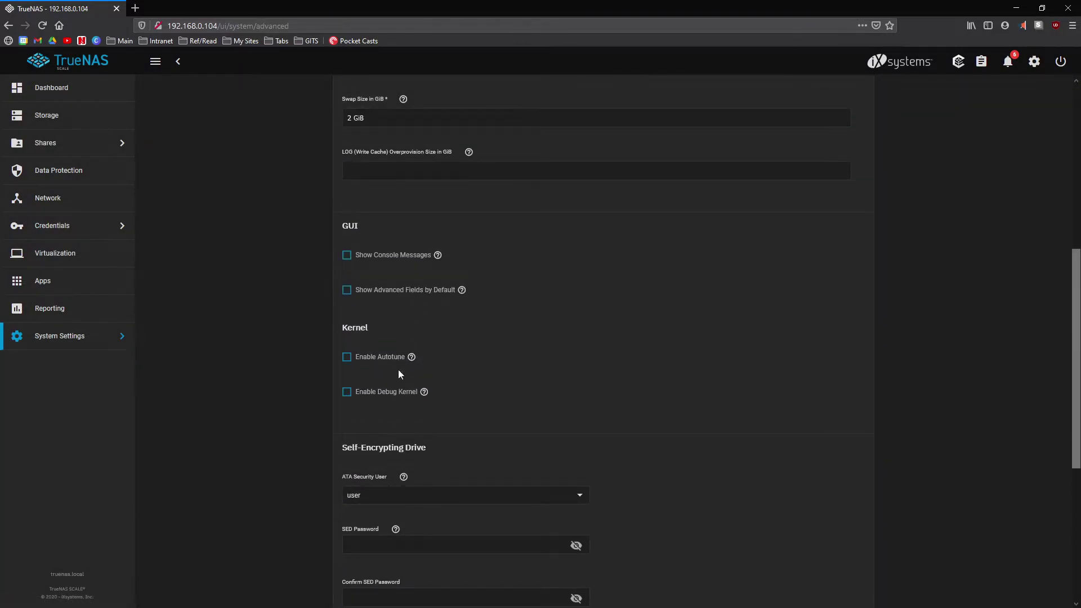
Read the help for the Enable Autotune option and look over the remaining Advanced settings through Syslog.
left_click(411, 358)
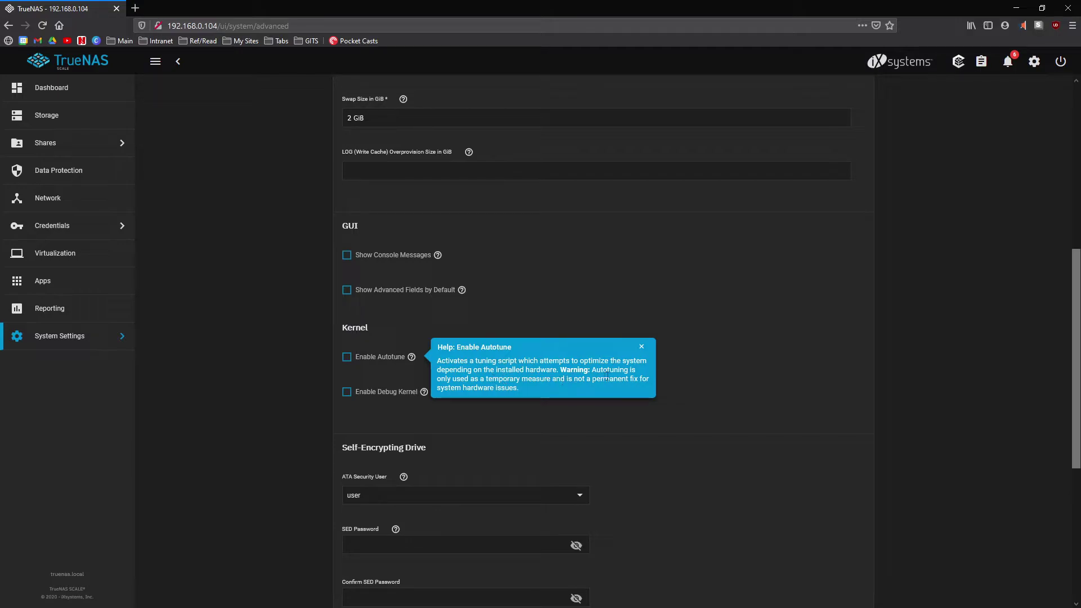
left_click(641, 346)
scroll(484, 353, "down", 5)
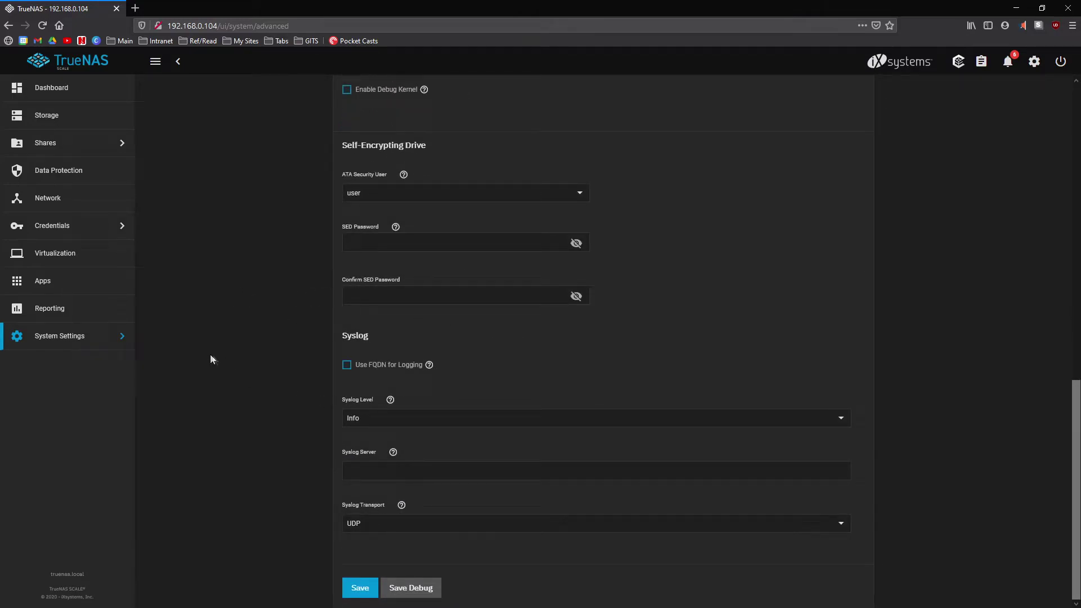
Open the Boot page and view the actions available for the Initial-Install boot environment without applying any.
scroll(247, 351, "up", 3)
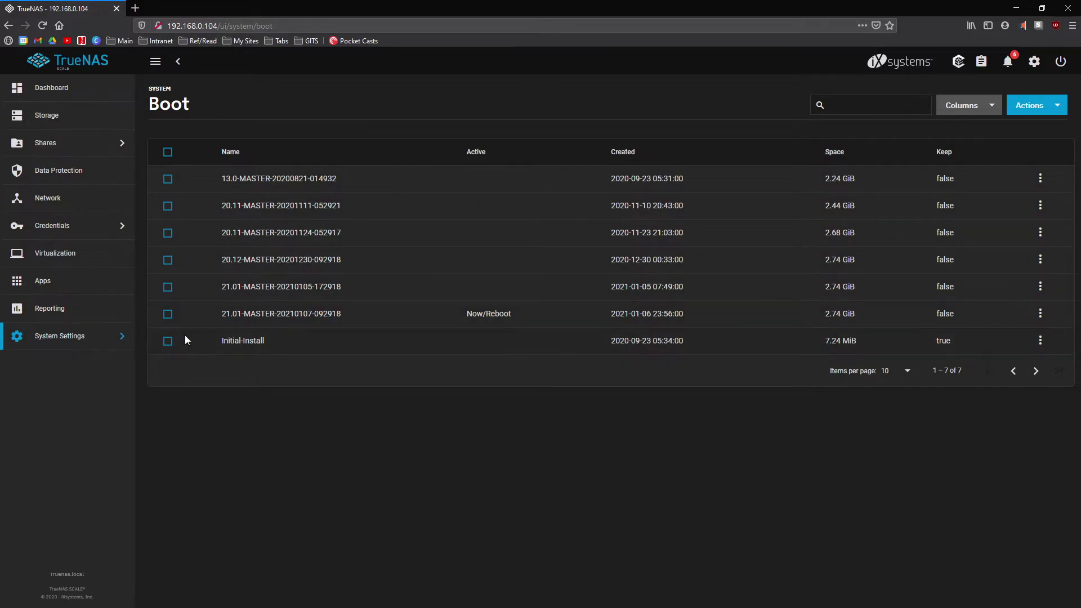
left_click(1040, 340)
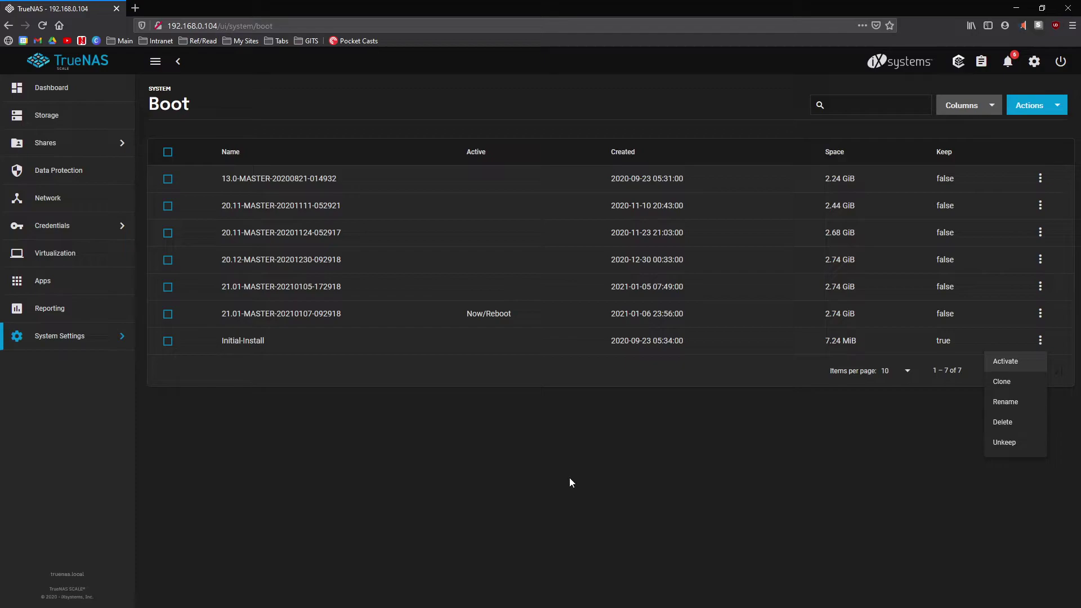
left_click(556, 440)
Open the system Services page and look through the list of services and their running states.
left_click(60, 338)
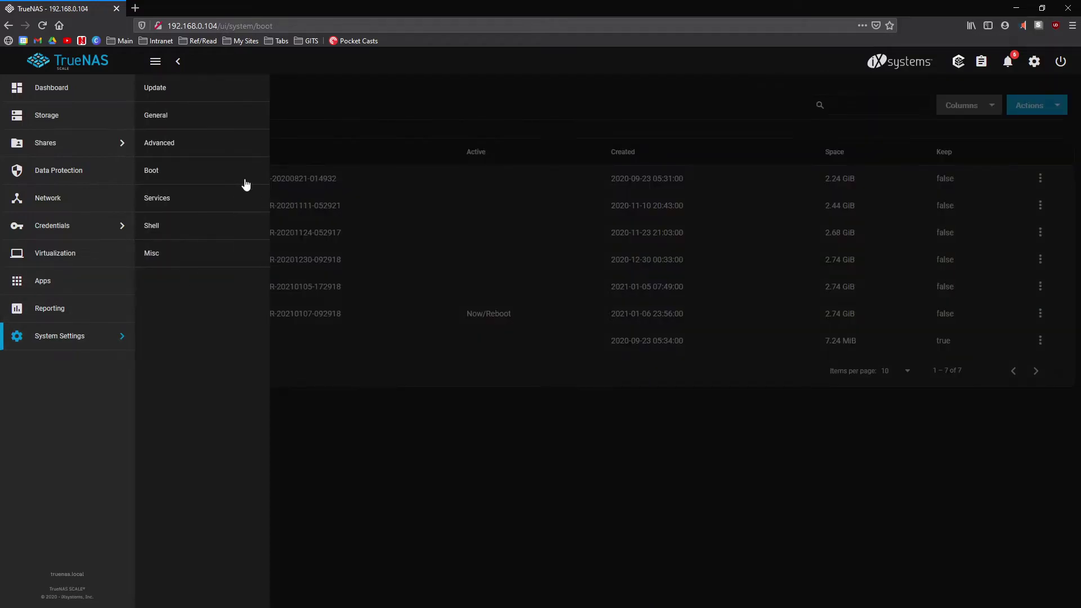
left_click(177, 205)
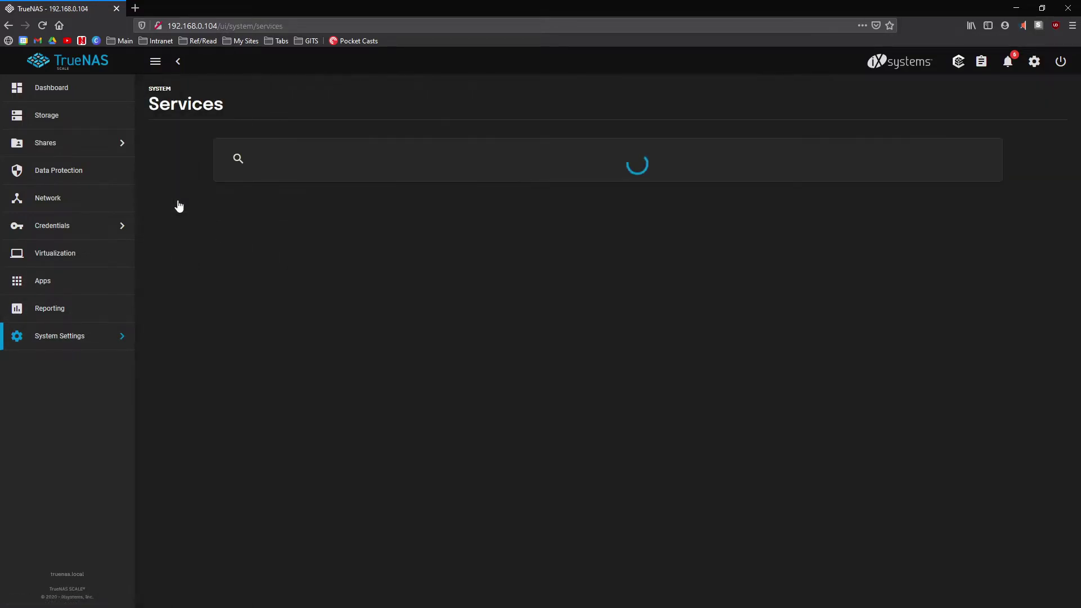
scroll(332, 313, "down", 3)
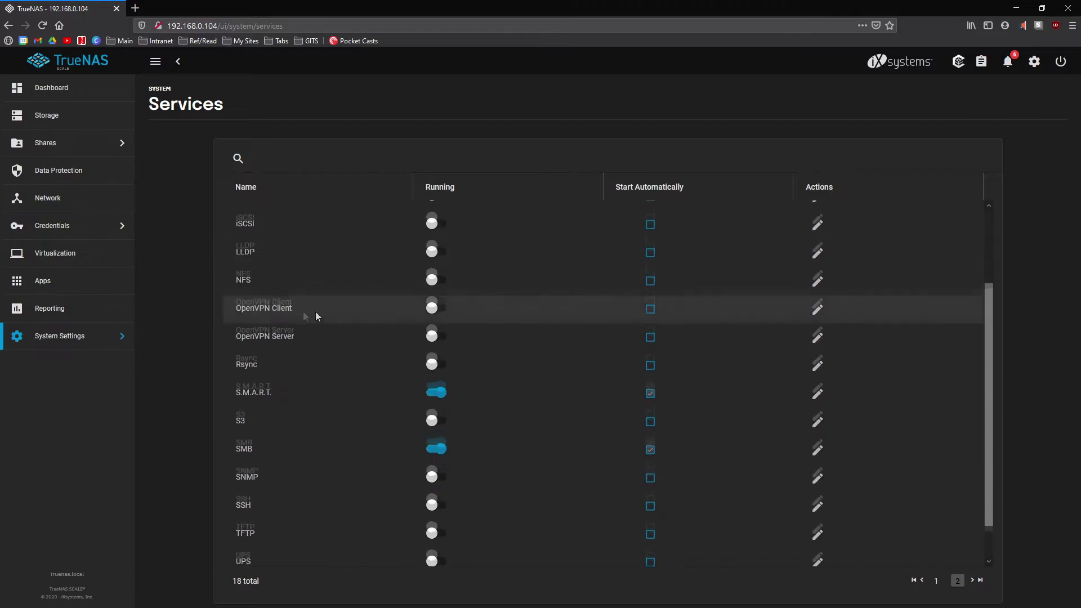
scroll(252, 331, "up", 3)
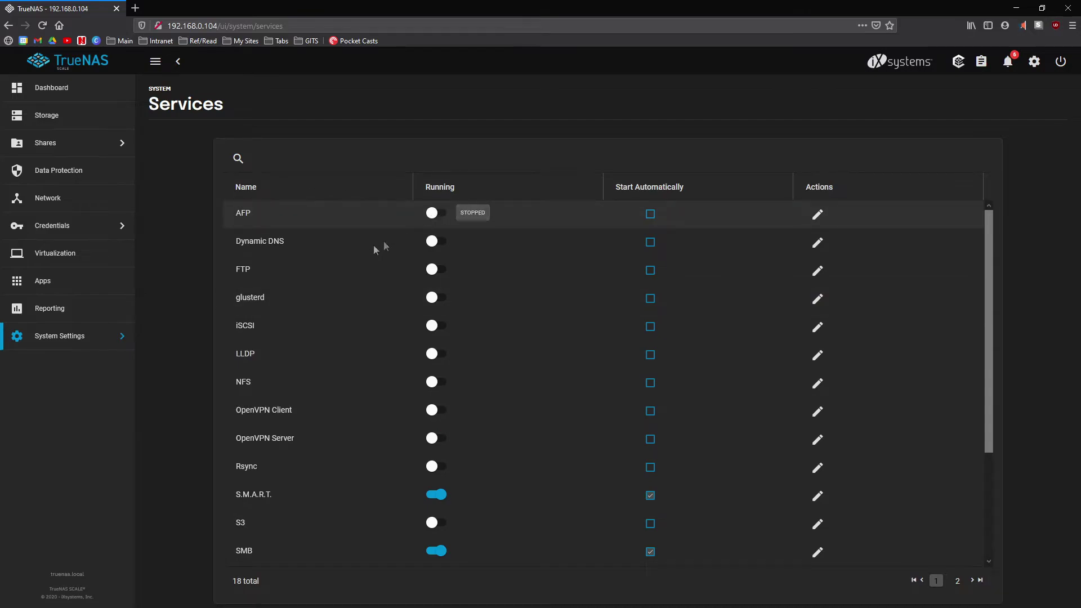
scroll(376, 231, "down", 2)
scroll(485, 236, "up", 2)
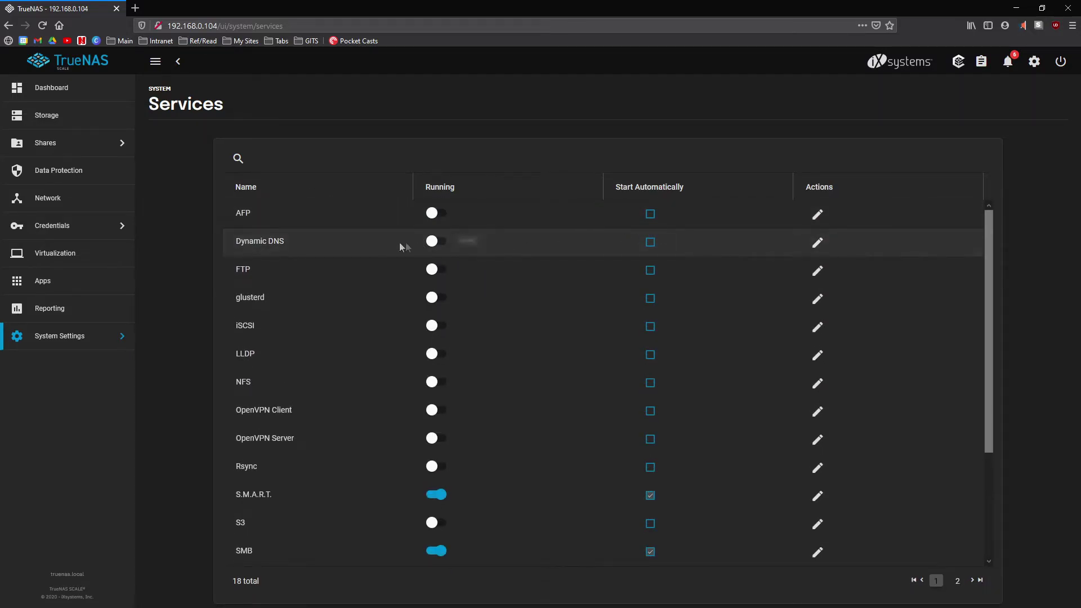
Open the Dynamic DNS service configuration and view the available providers without selecting one.
left_click(817, 243)
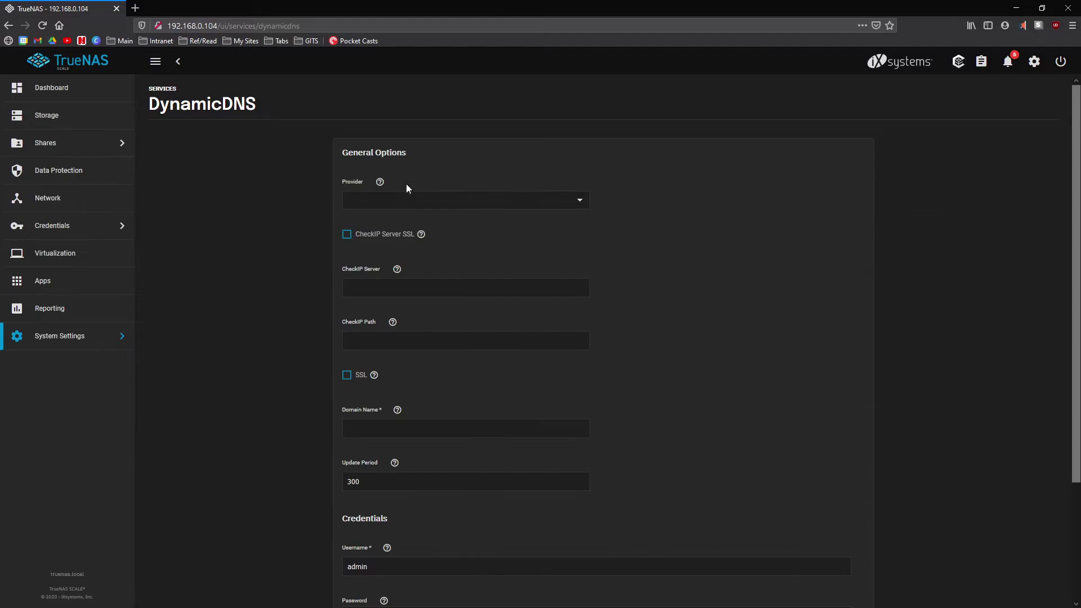
left_click(406, 202)
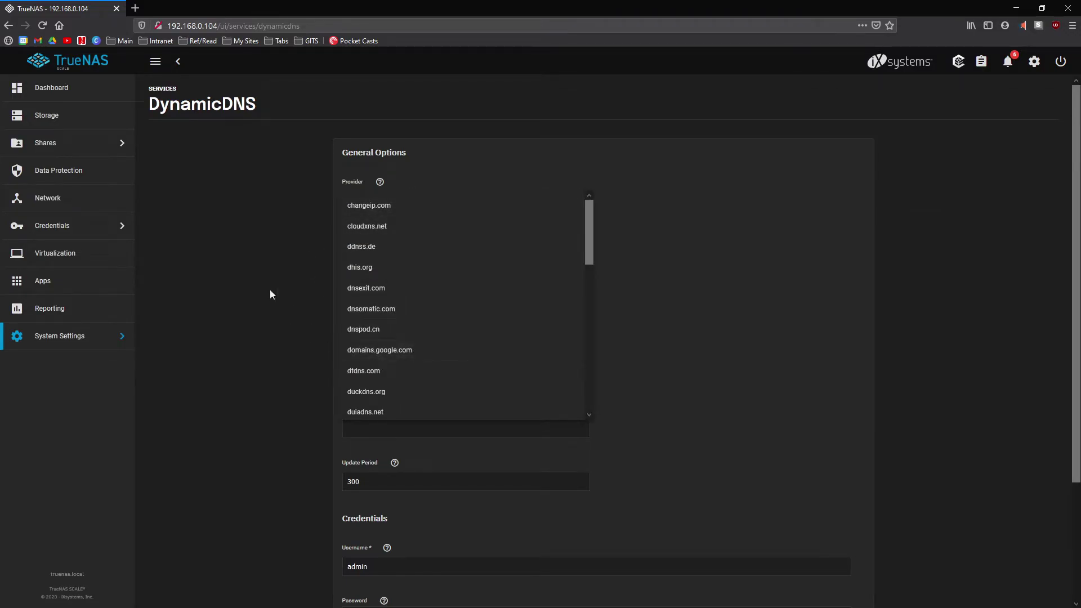
left_click(248, 214)
Return to the Services page and examine the rest of the service list down to WebDAV.
left_click(102, 336)
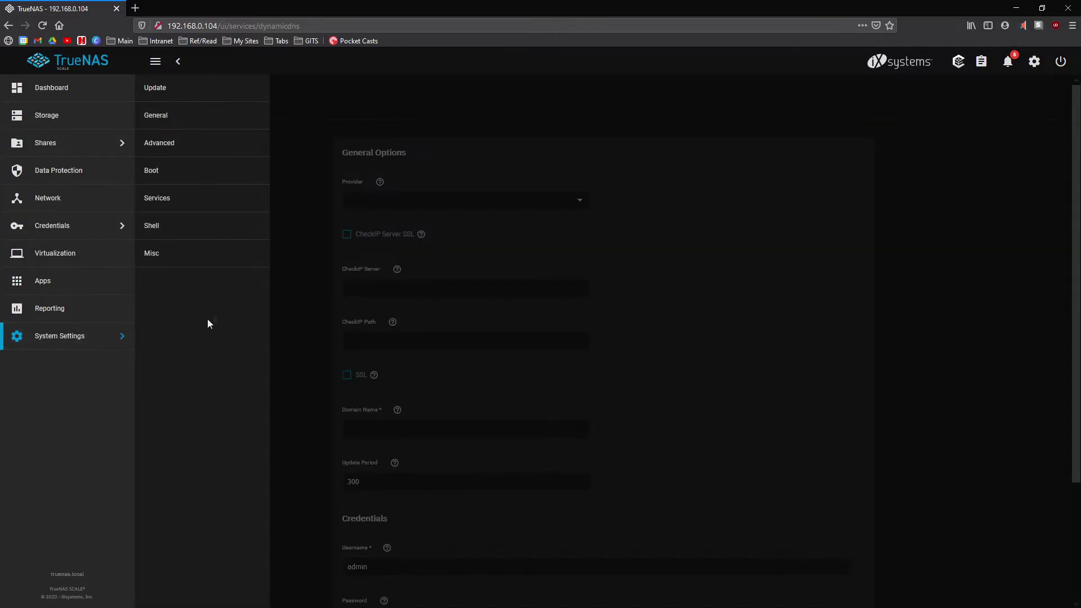
left_click(202, 200)
scroll(325, 291, "down", 1)
scroll(326, 292, "up", 1)
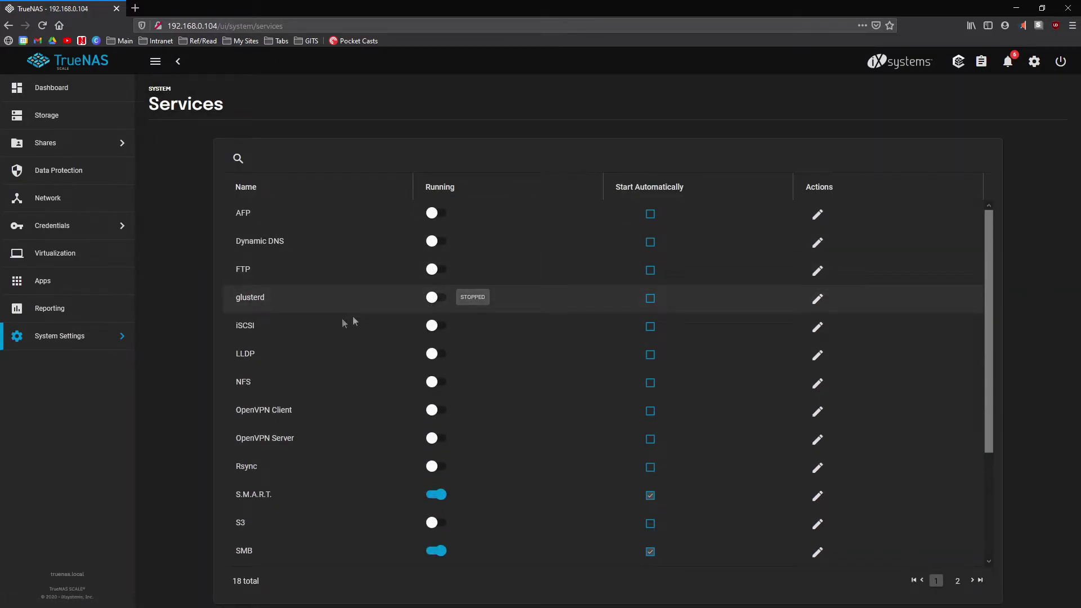
scroll(350, 453, "down", 3)
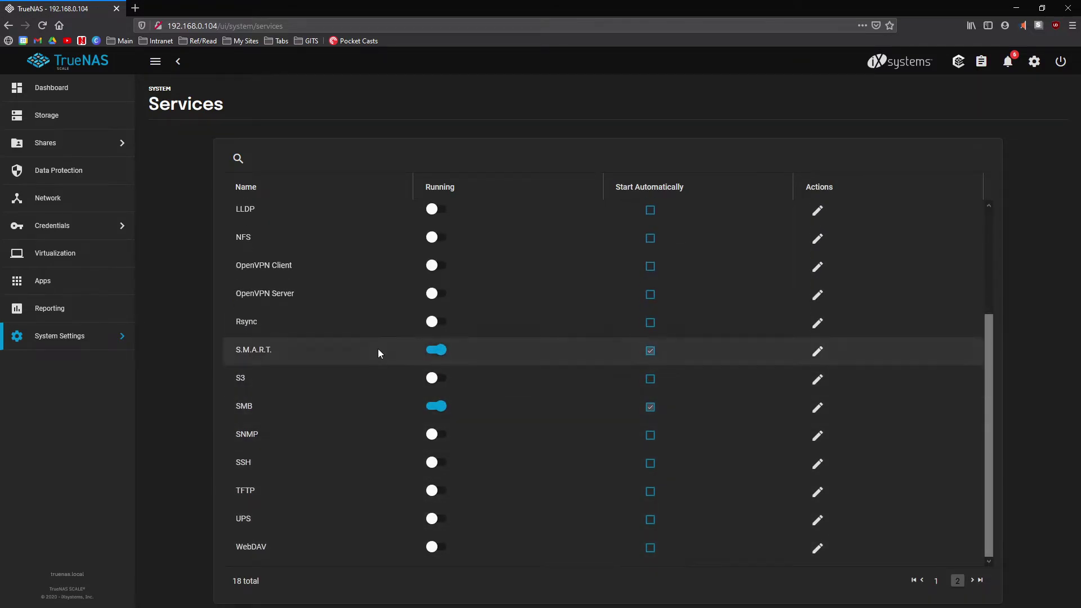
Open the system Shell, run the docker command and look through its usage output from the beginning.
scroll(374, 366, "up", 3)
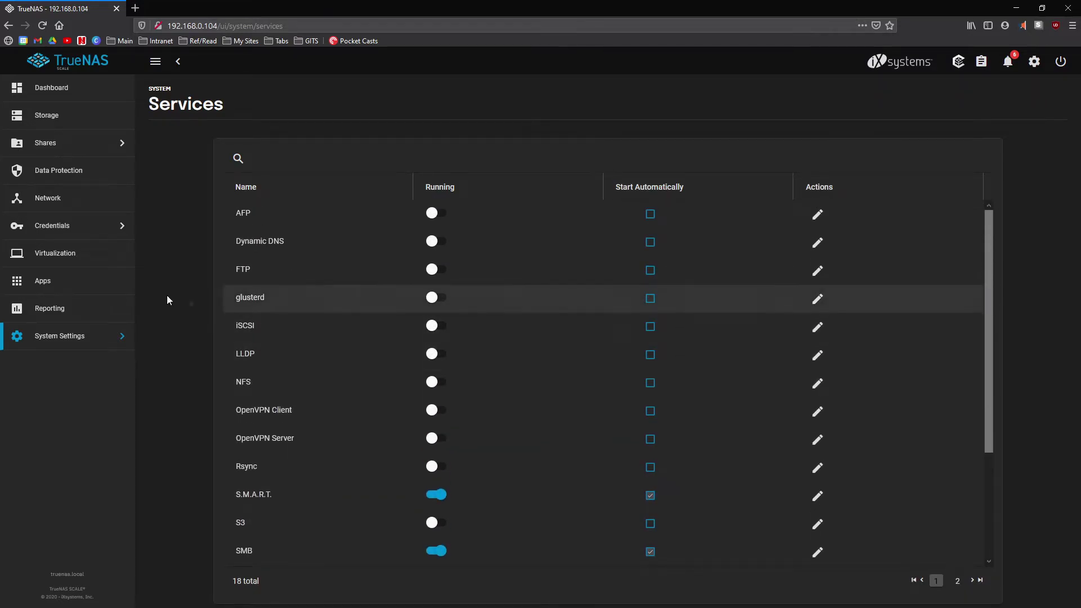
left_click(98, 340)
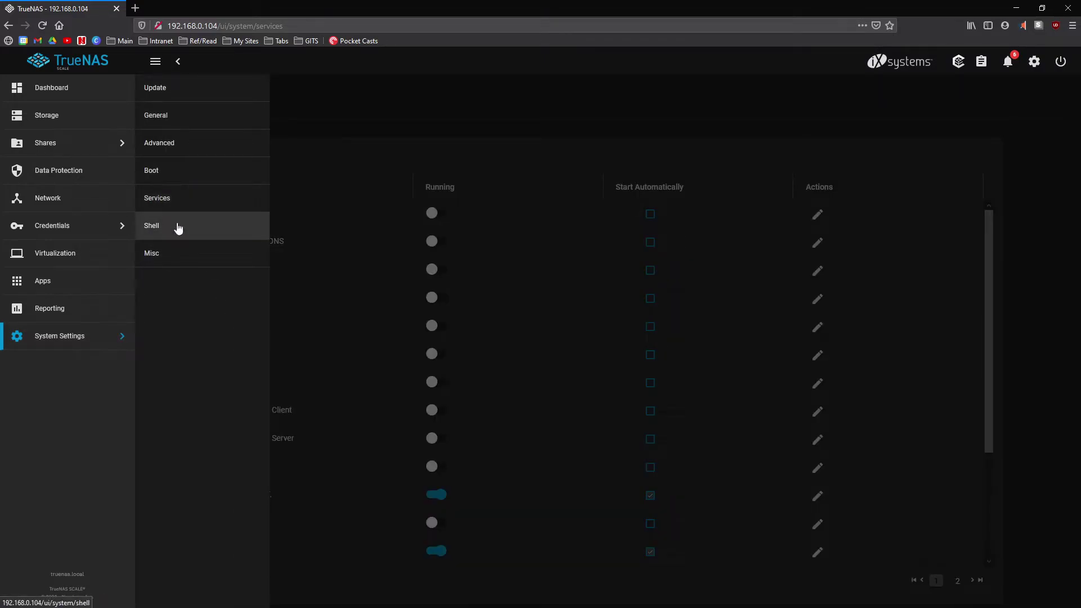
left_click(179, 228)
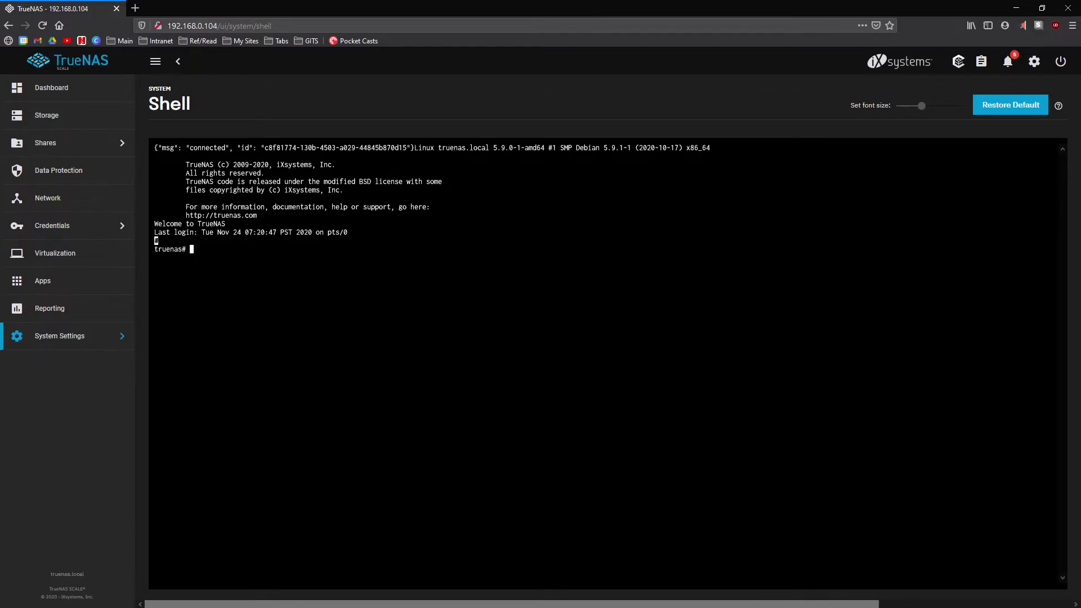
type("docker")
key("Return")
scroll(608, 363, "up", 5)
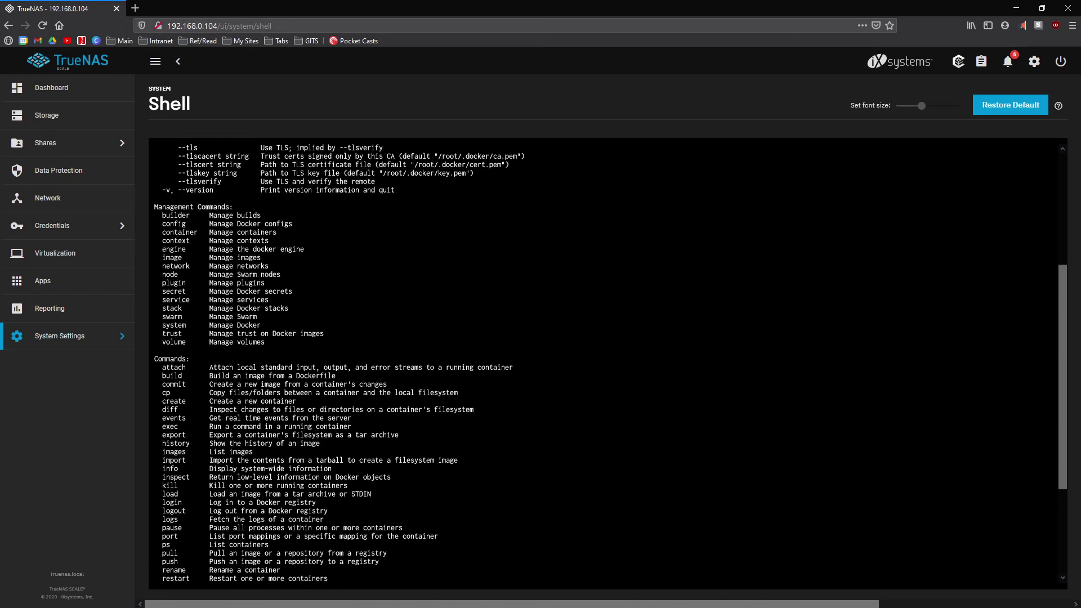
scroll(608, 364, "up", 7)
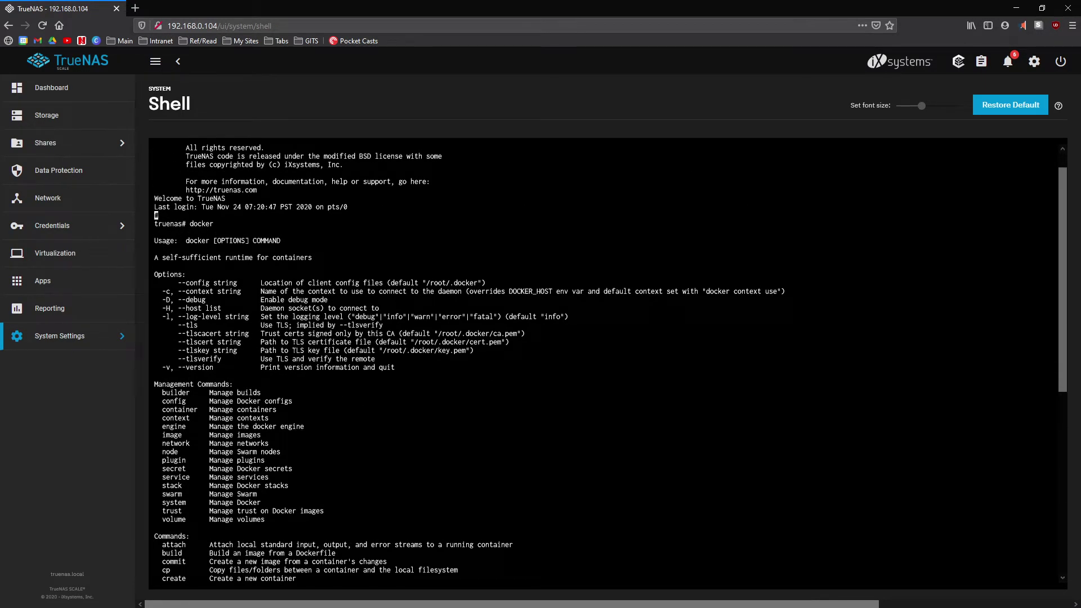
Open the Miscellaneous system settings and view the platform-dependent Containers and Sysctl pages.
left_click(107, 340)
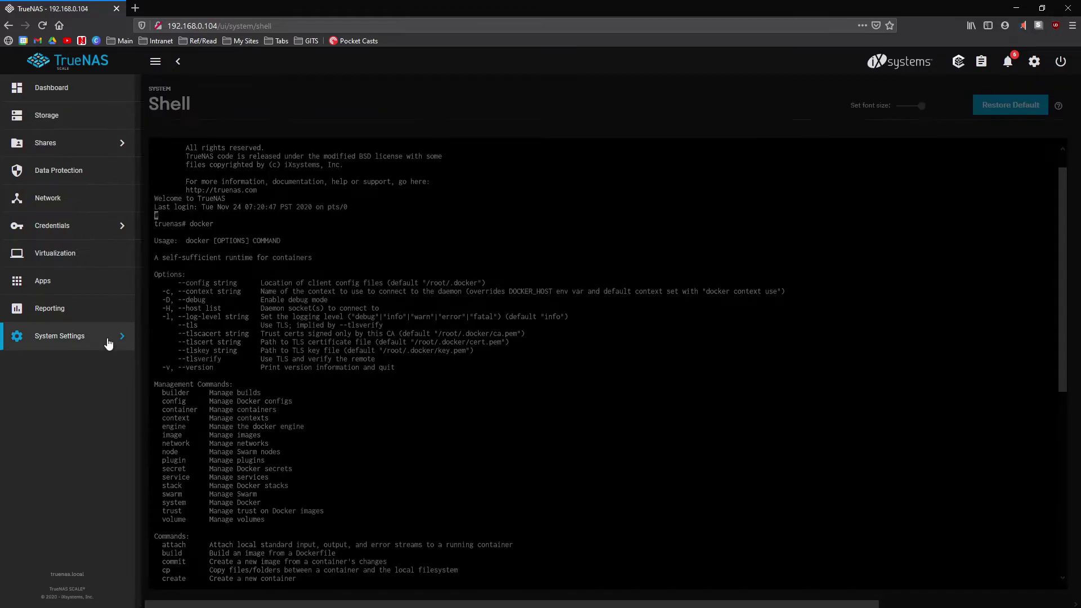
left_click(185, 264)
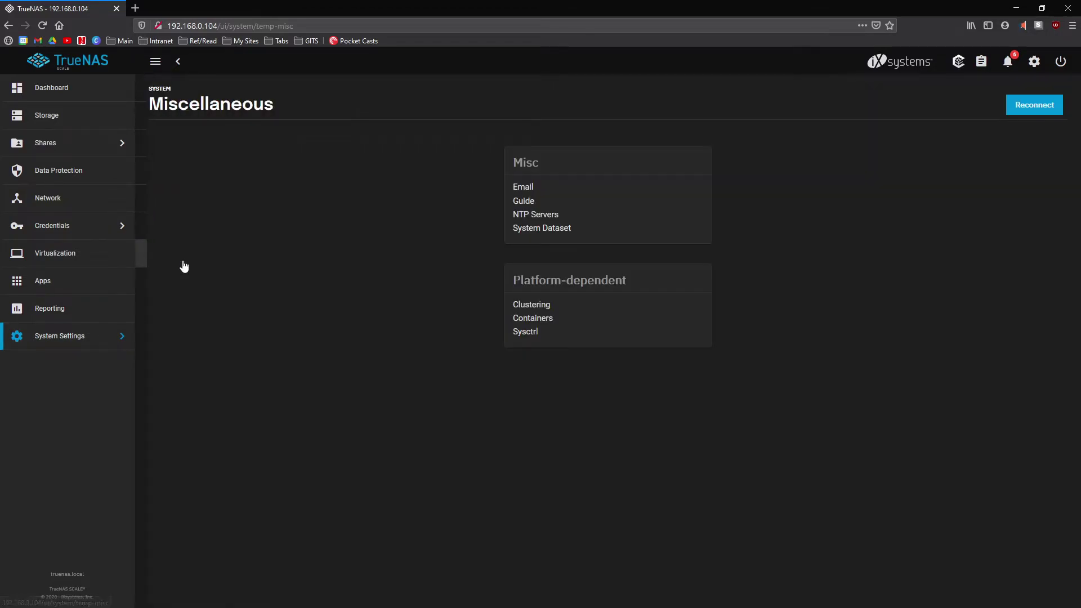
left_click(534, 319)
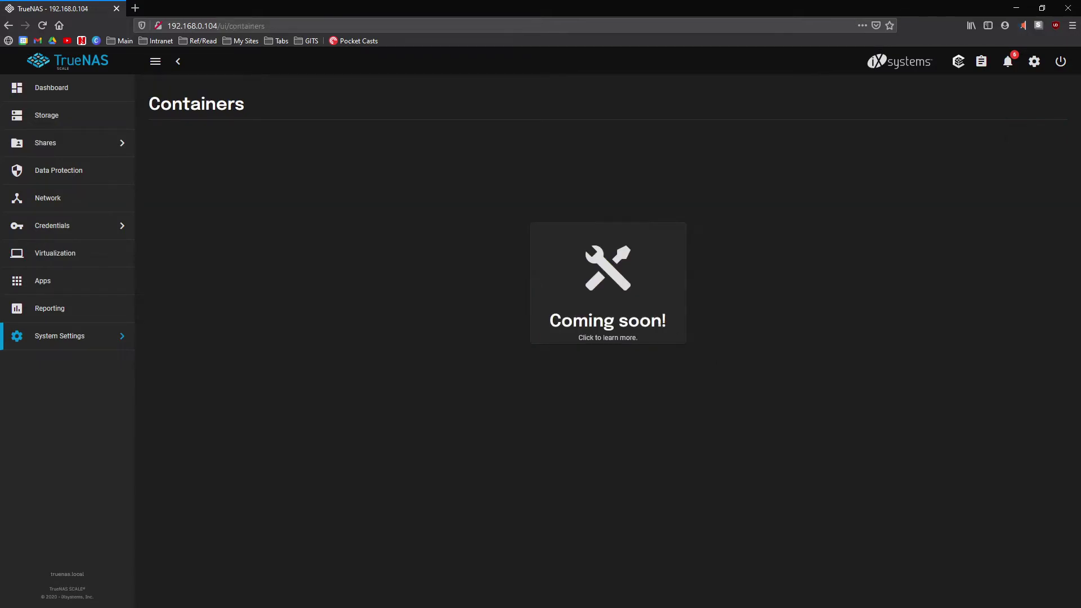
left_click(71, 347)
left_click(211, 254)
left_click(522, 333)
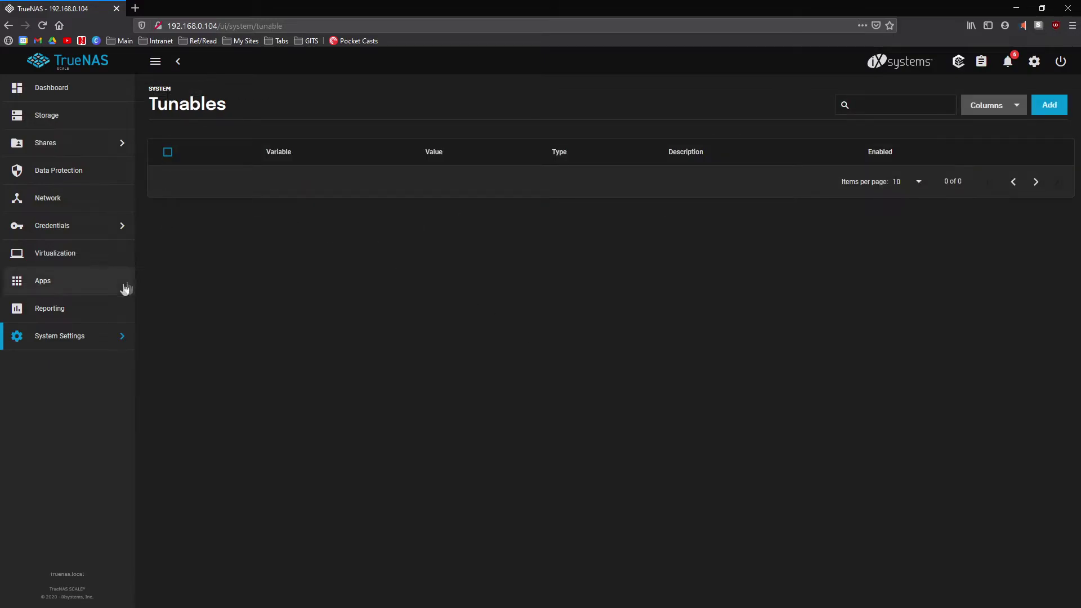
Go back to the Miscellaneous settings and view the Clustering page.
left_click(80, 345)
left_click(191, 257)
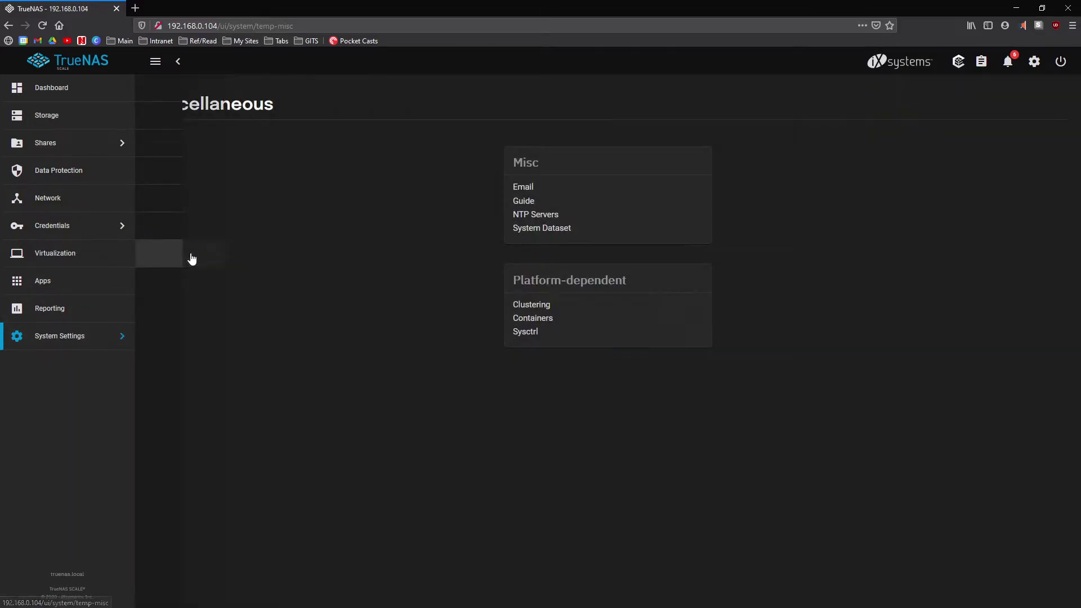
left_click(527, 305)
Return to the Miscellaneous settings and view the Email configuration with its general mail options.
left_click(60, 338)
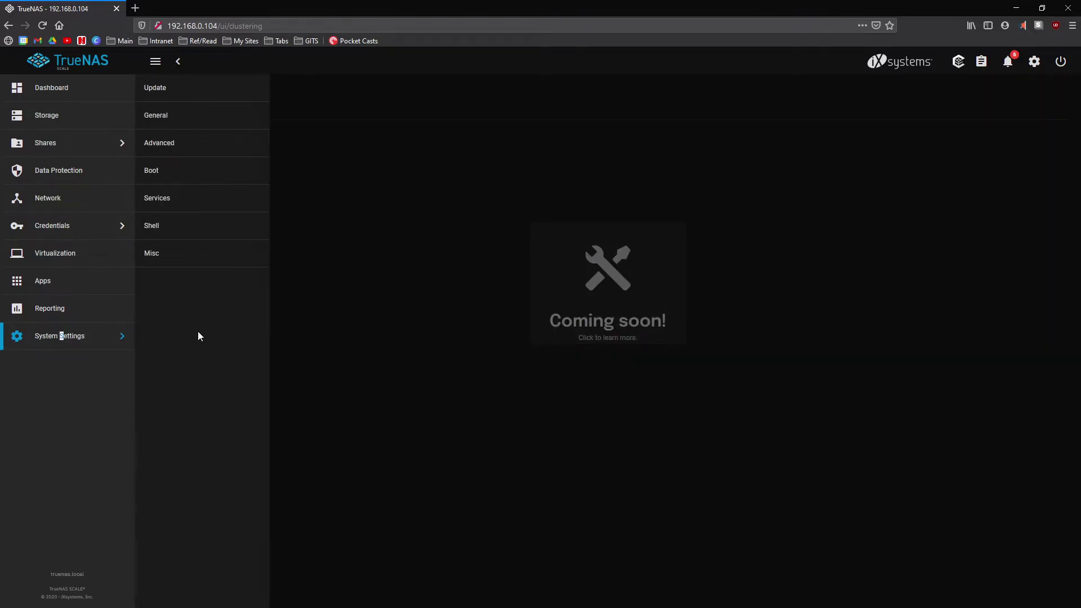
left_click(206, 258)
left_click_drag(560, 280, 664, 288)
left_click(664, 288)
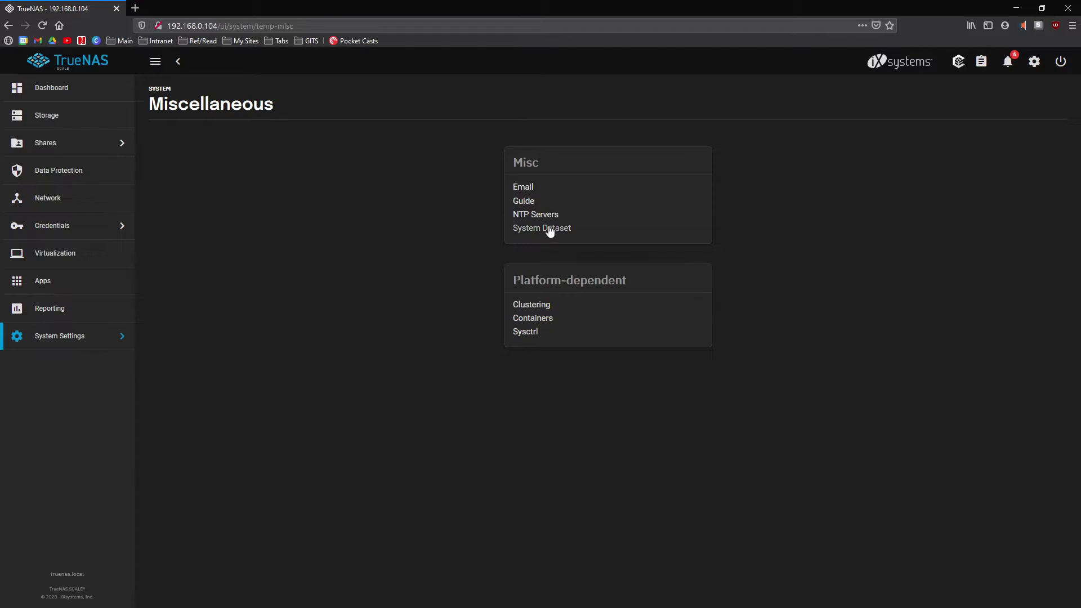
left_click(524, 190)
scroll(307, 212, "down", 1)
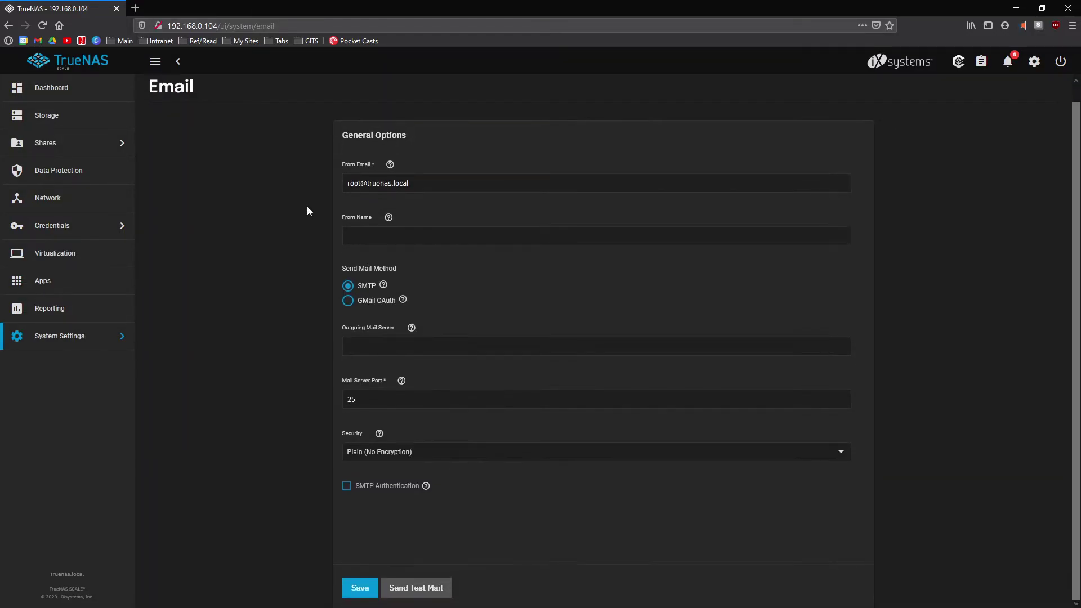
View the System Dataset configuration from the Miscellaneous settings, and go back to the main Dashboard.
left_click(38, 338)
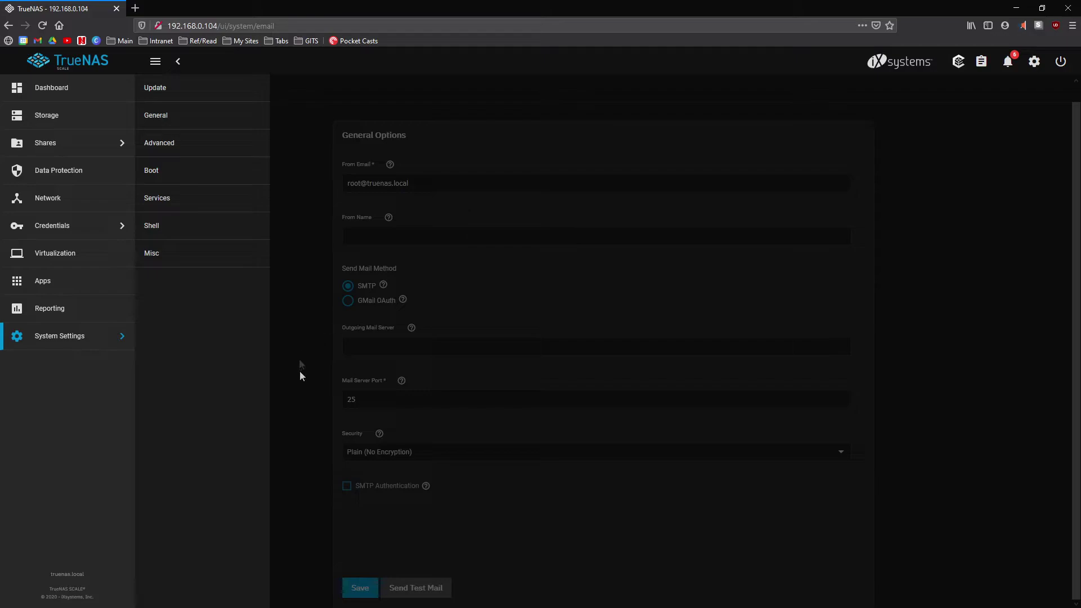
left_click(208, 253)
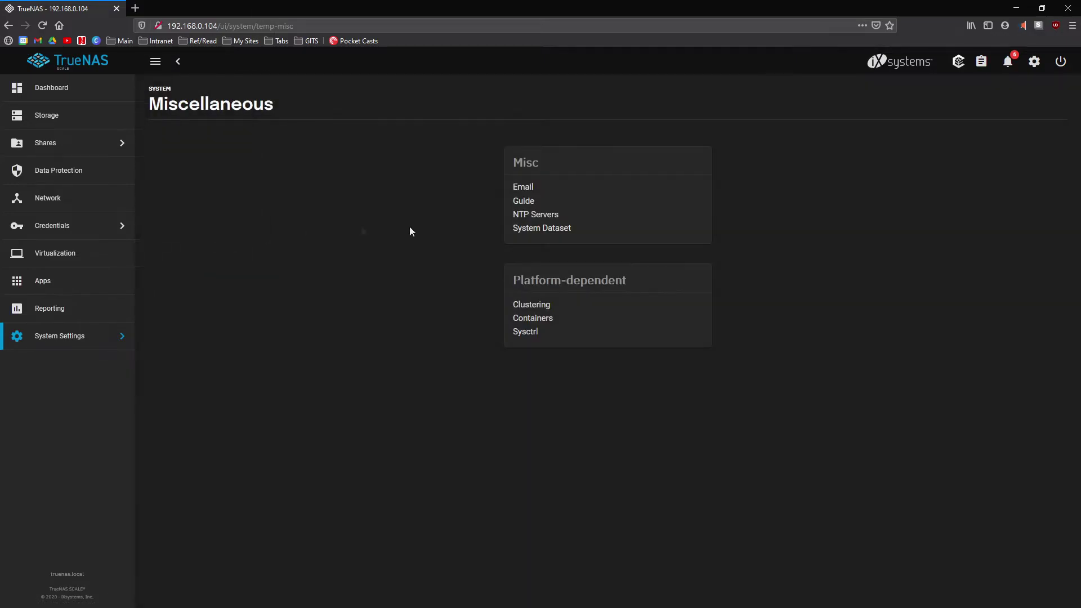
left_click(562, 229)
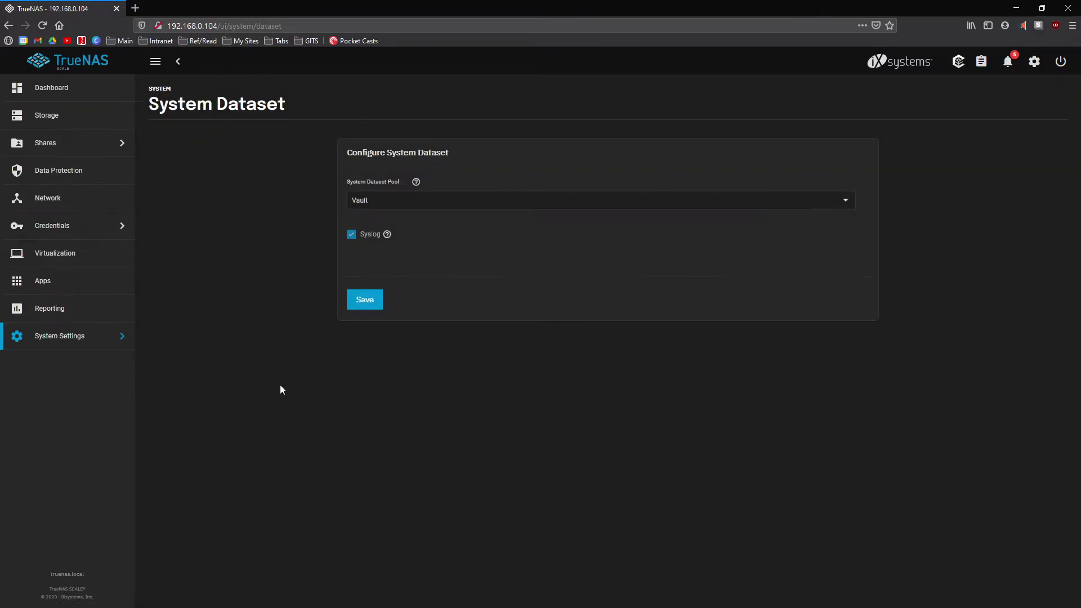
left_click(56, 92)
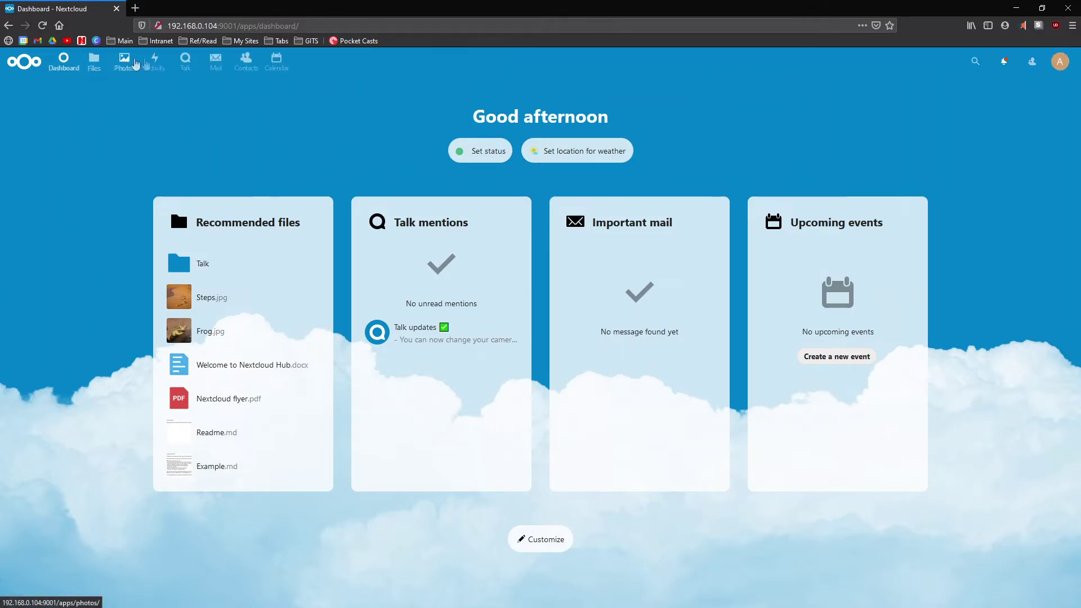
In the Nextcloud instance, view the Mail priority inbox, the Contacts page and the month Calendar, ending on Contacts.
left_click(222, 62)
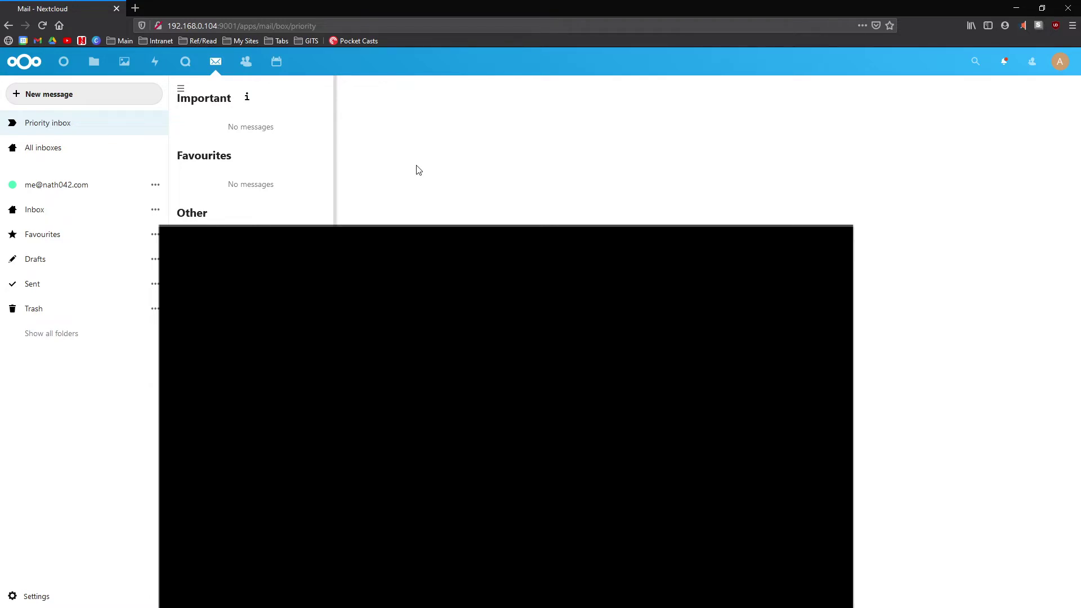
mouse_move(242, 86)
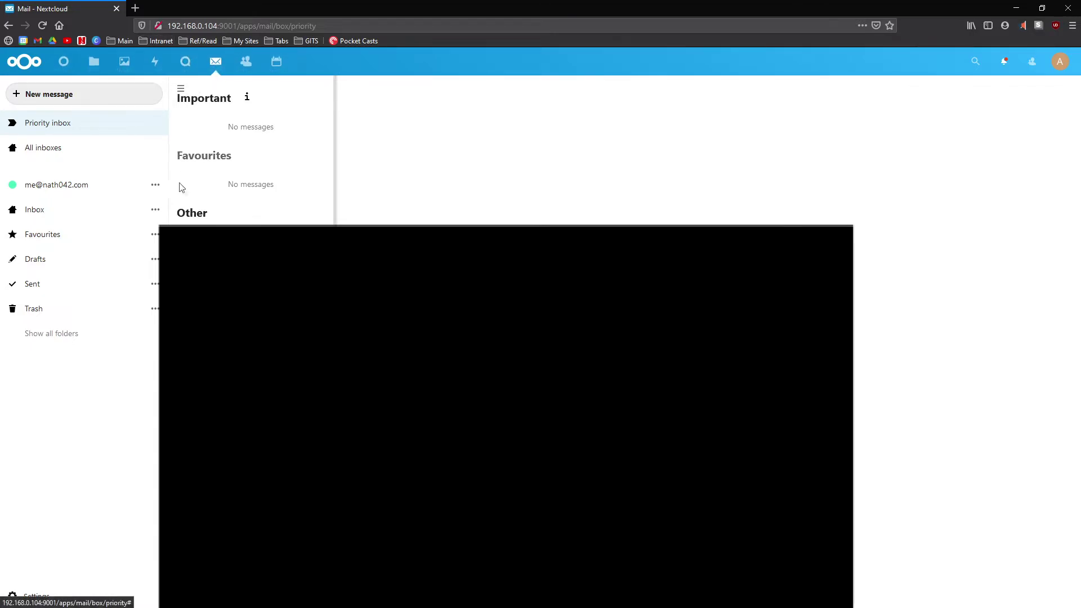
left_click(255, 70)
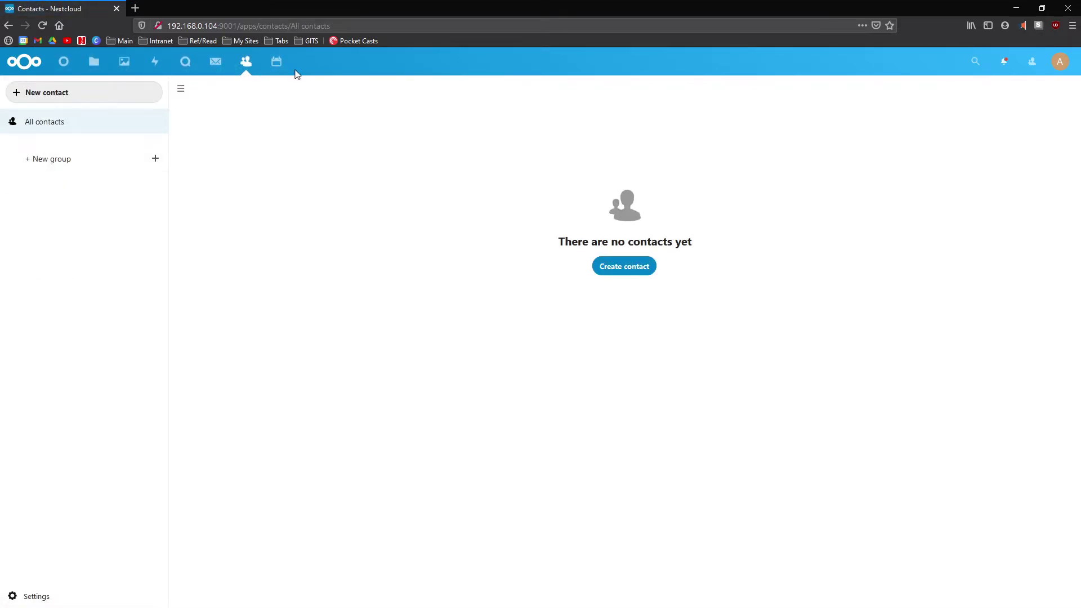
left_click(276, 63)
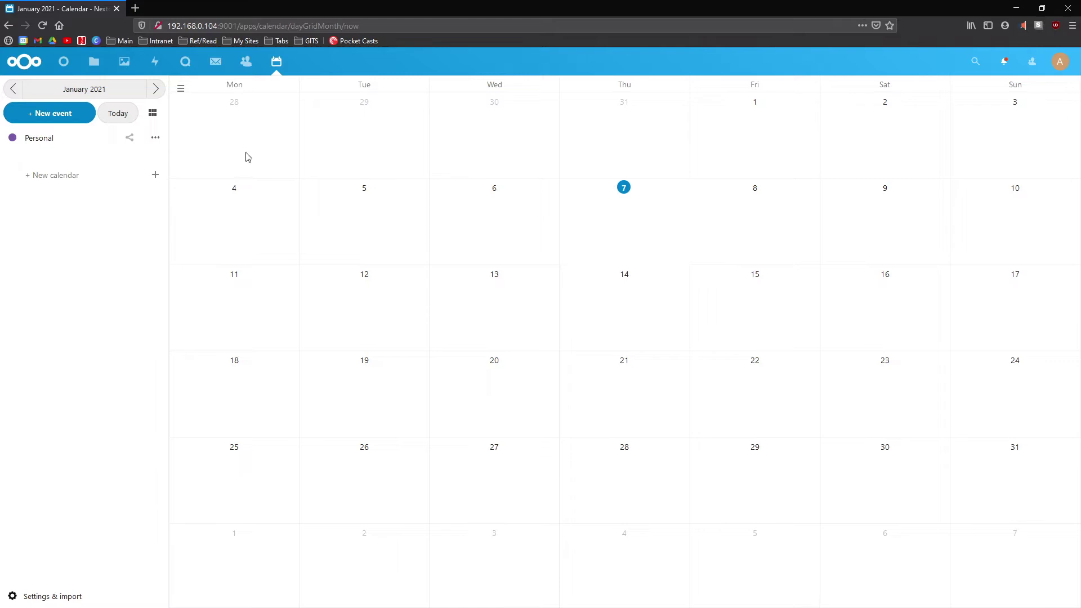
left_click(246, 61)
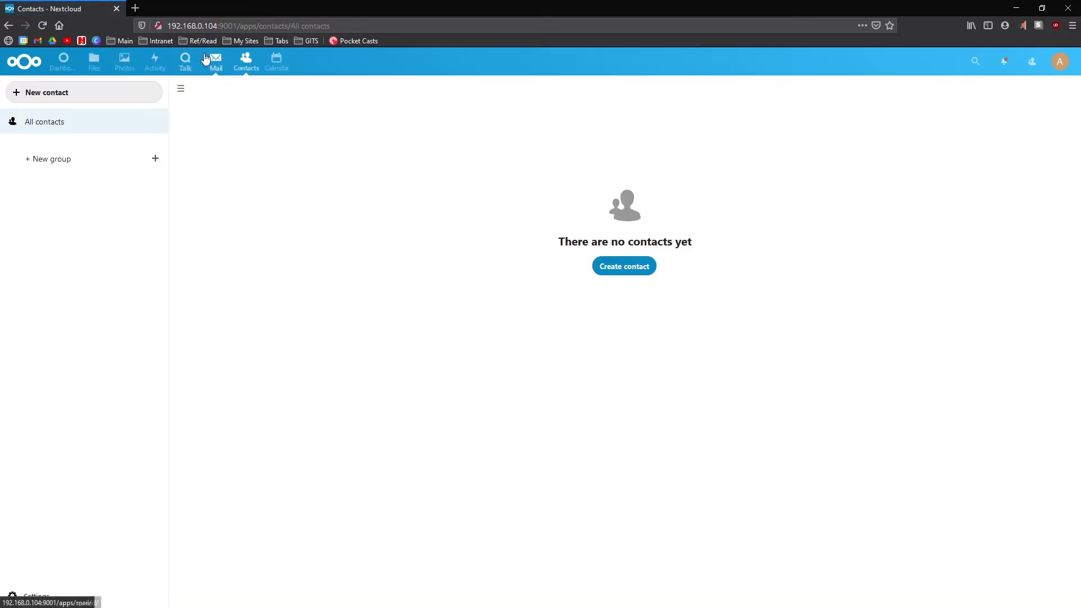
Open Nextcloud Talk and read through the Talk updates conversation.
left_click(186, 60)
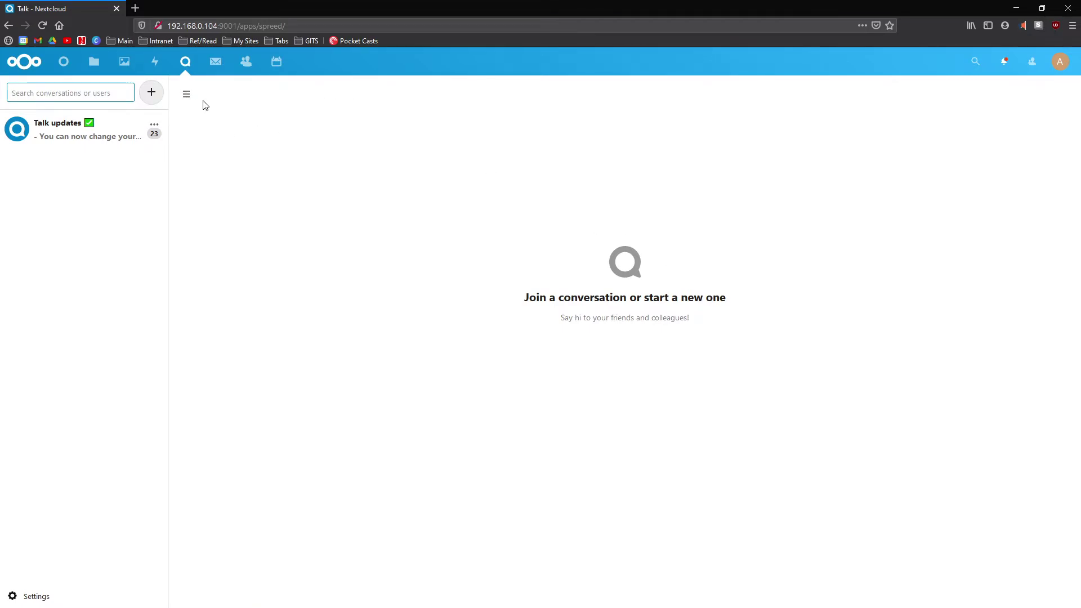
left_click(187, 95)
left_click(18, 92)
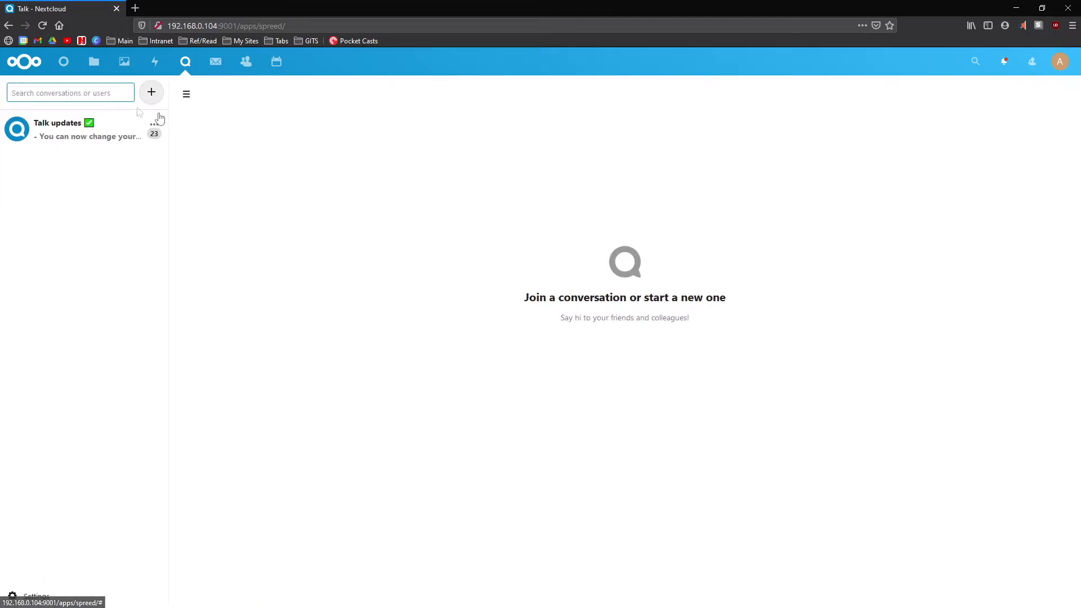
left_click(105, 144)
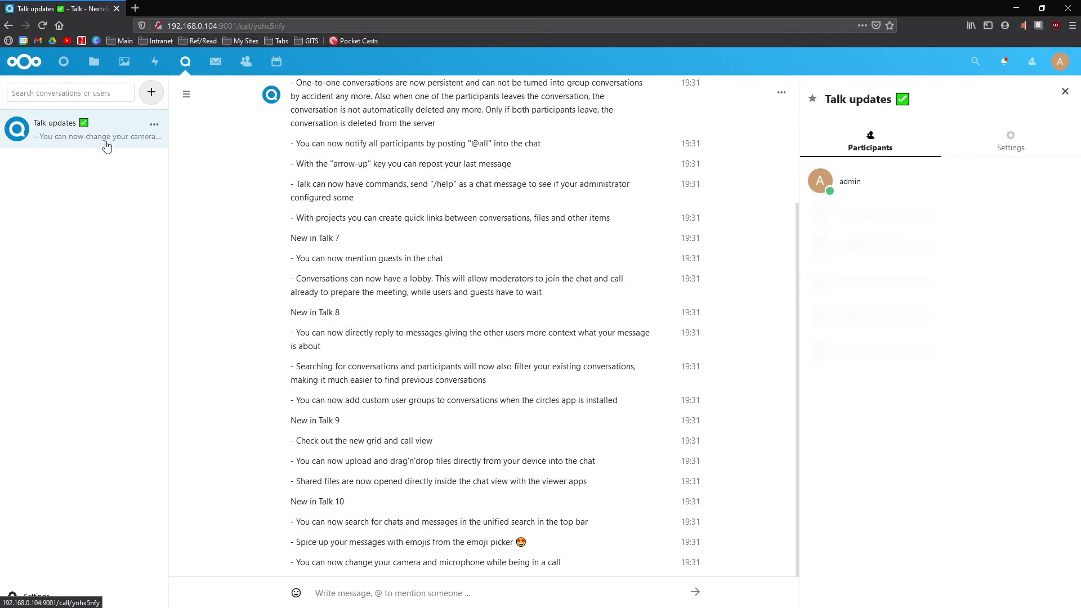
scroll(438, 269, "up", 3)
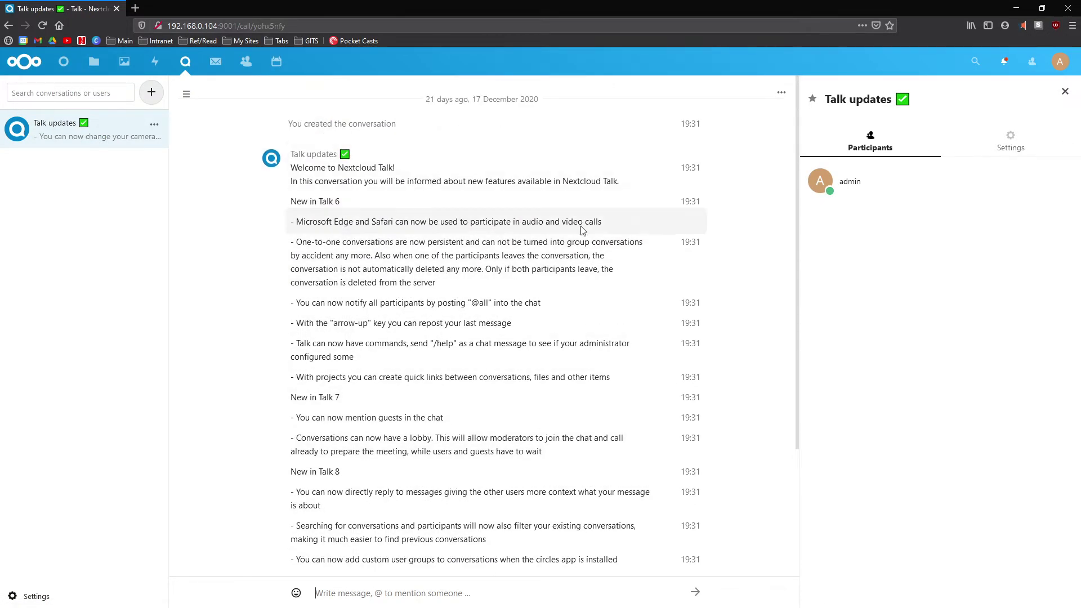
scroll(578, 226, "down", 5)
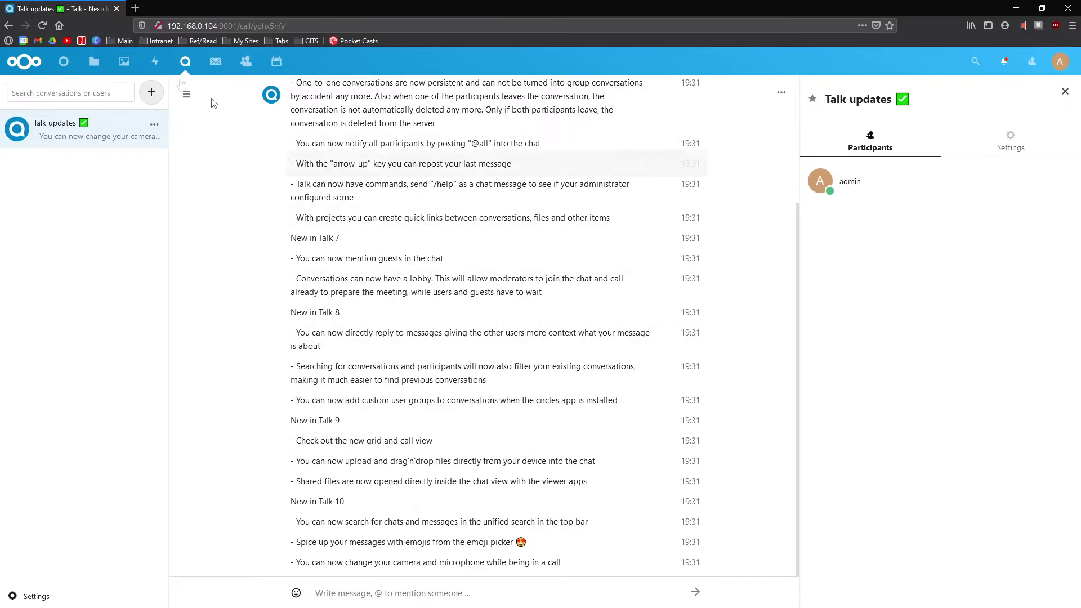
View the Nextcloud Activity feed, and open the Photos folder under Your folders in the Photos app.
left_click(153, 67)
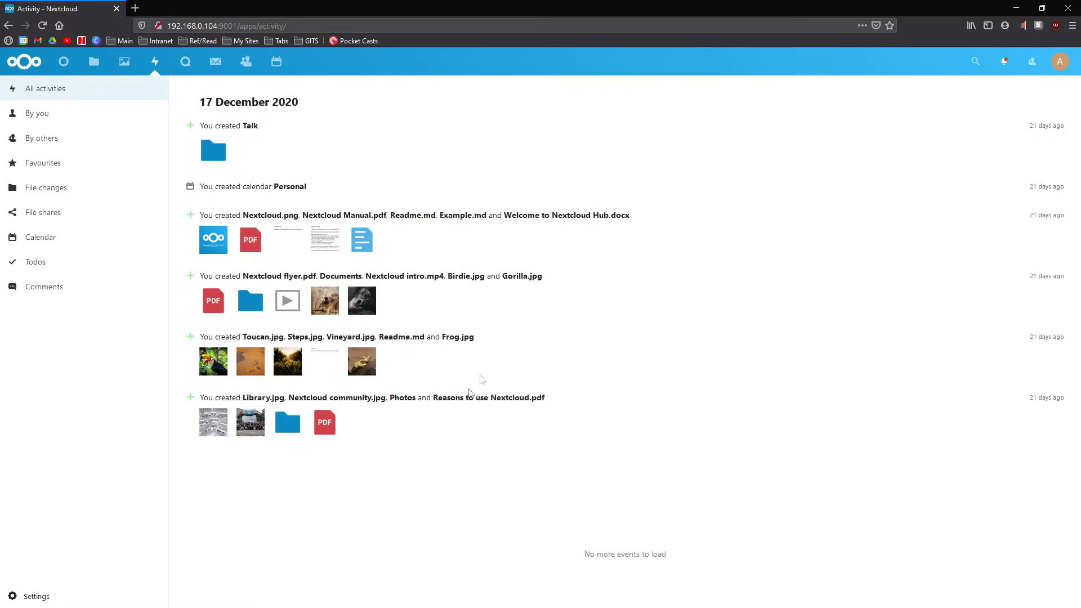
left_click(121, 68)
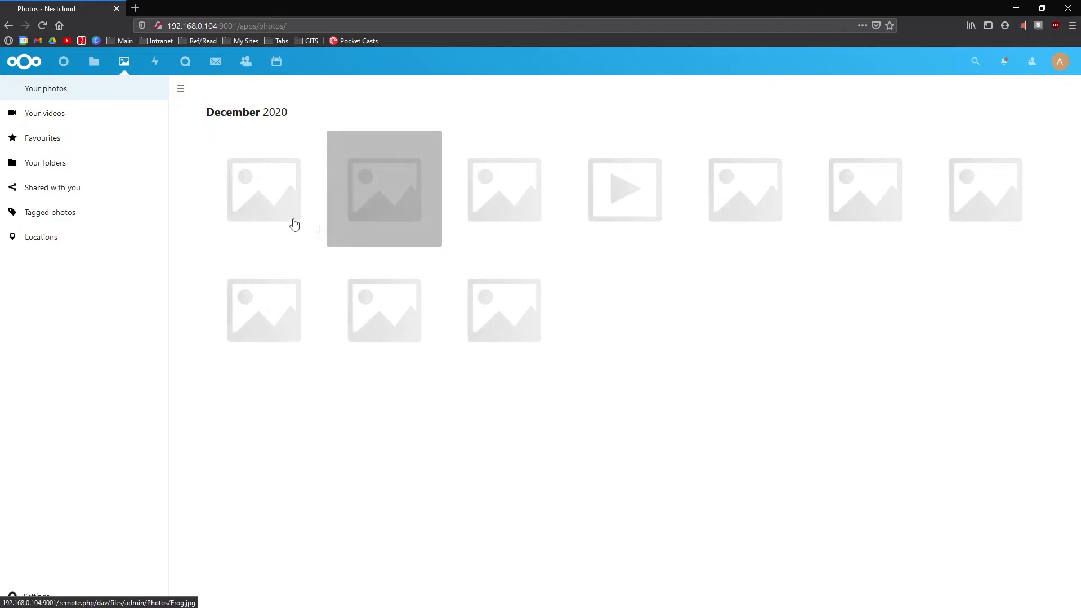
left_click(57, 166)
left_click(264, 208)
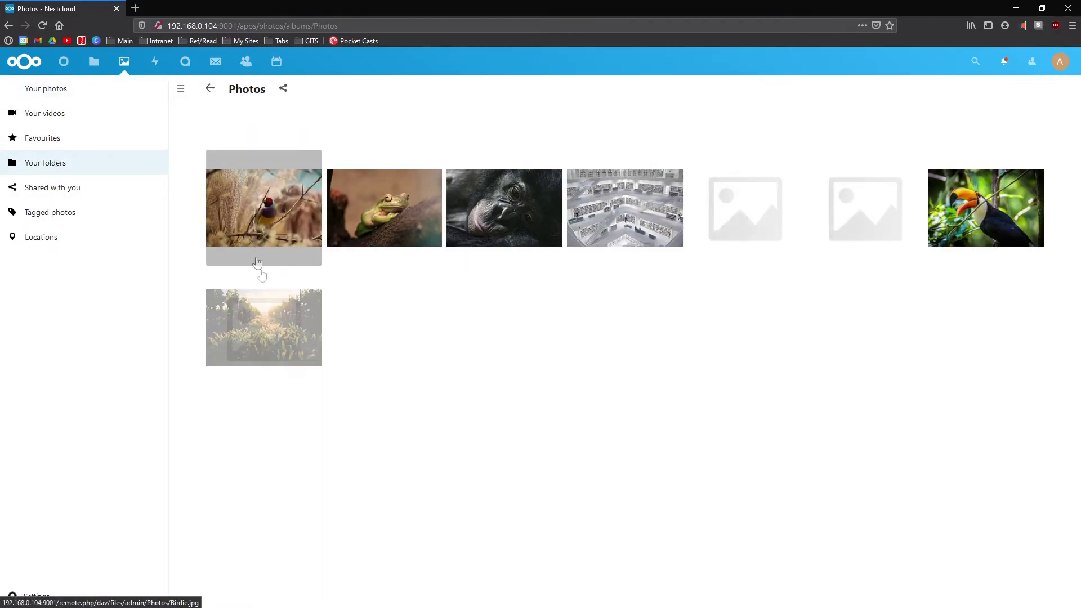
Preview Library.jpg and Steps.jpg full size, closing each, and open the Shared with you section.
left_click(617, 236)
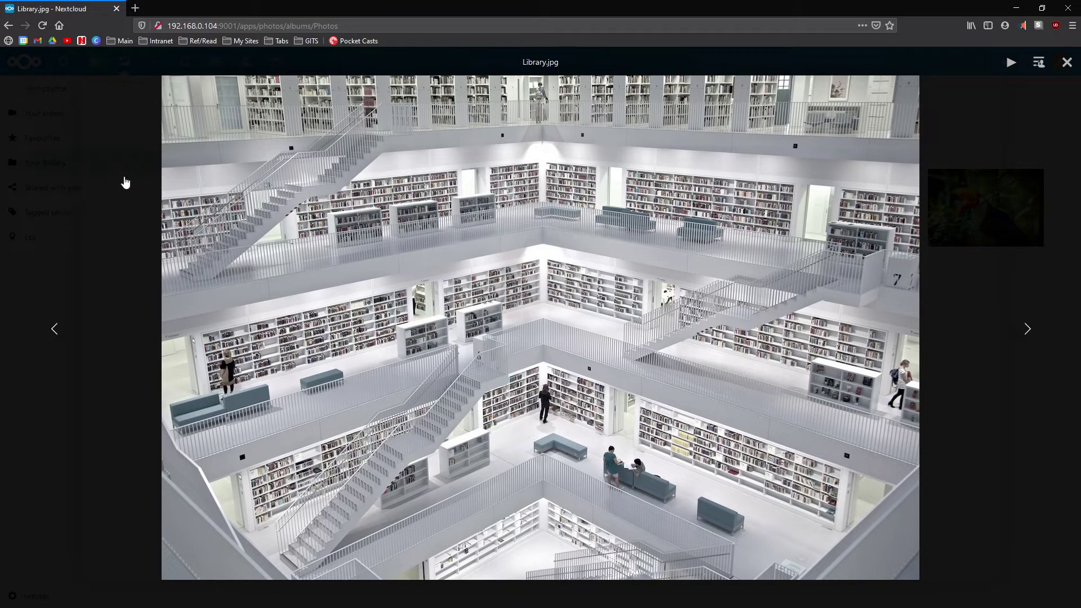
left_click(86, 183)
left_click(114, 205)
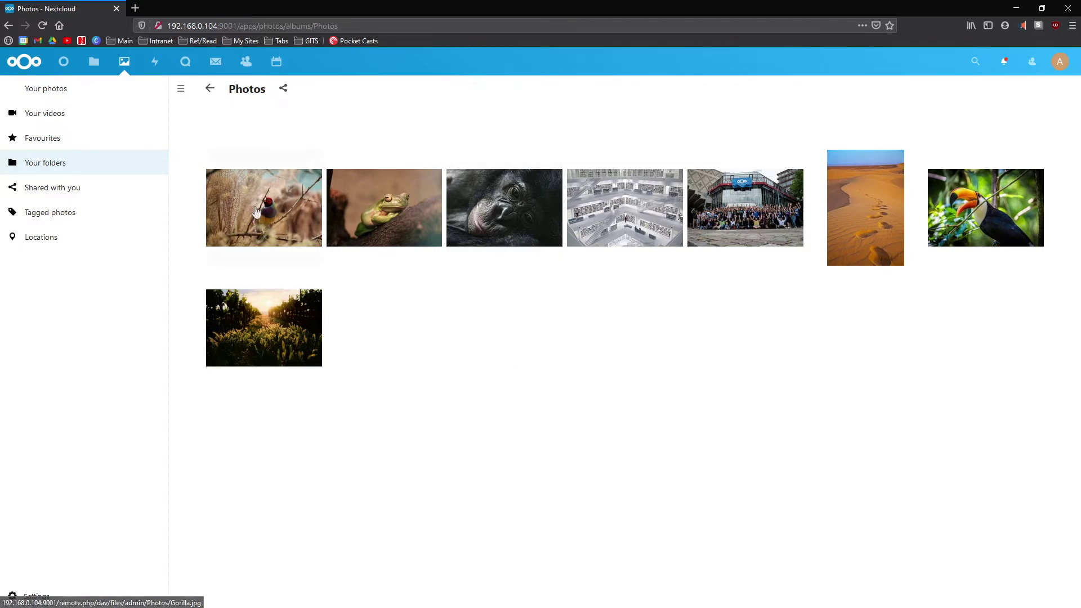
left_click(859, 216)
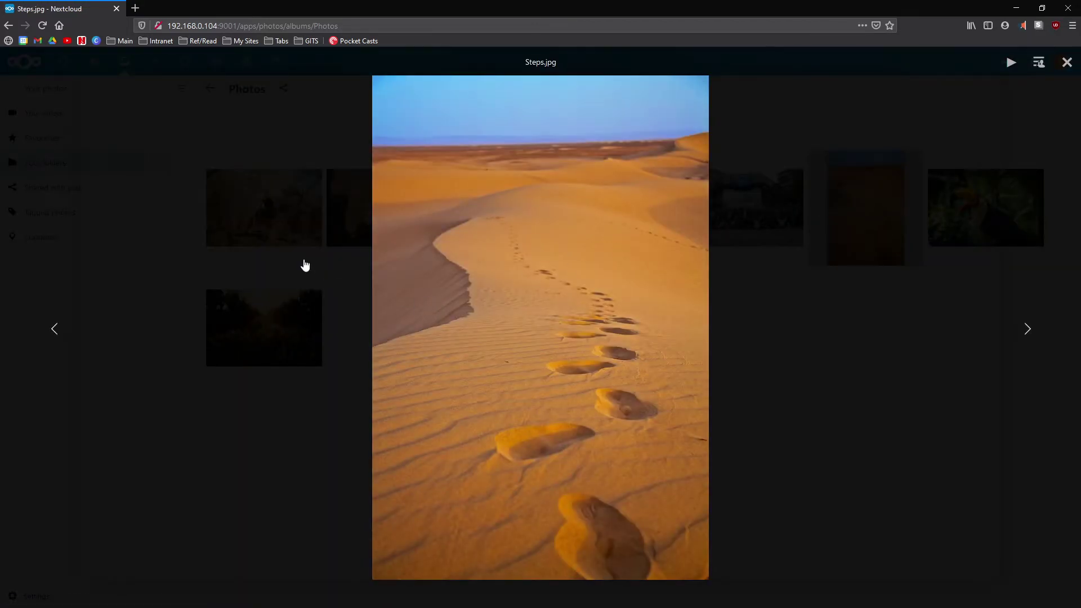
left_click(305, 265)
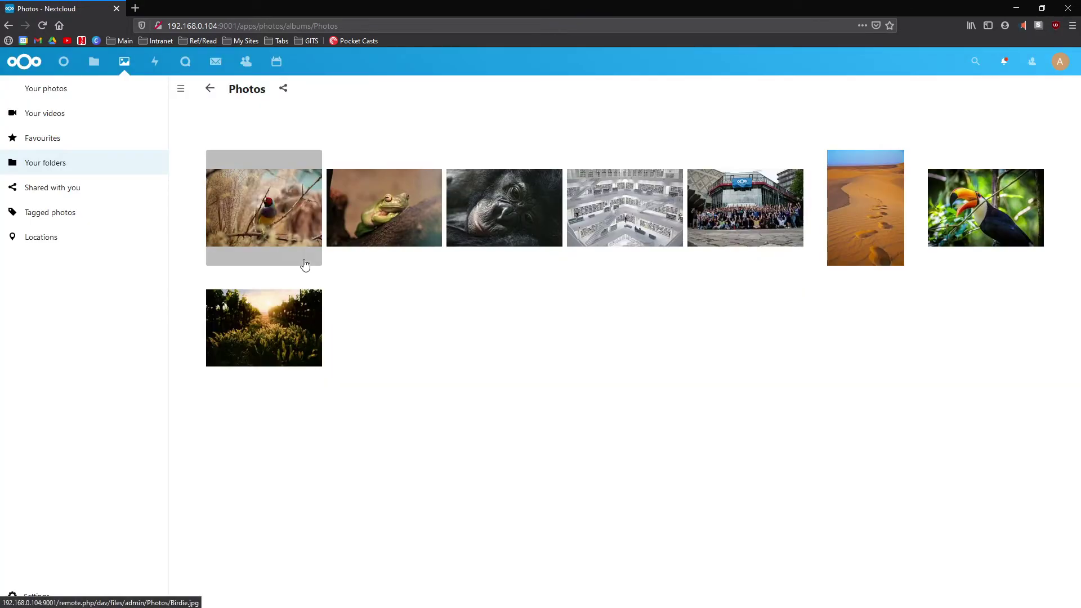
left_click(71, 188)
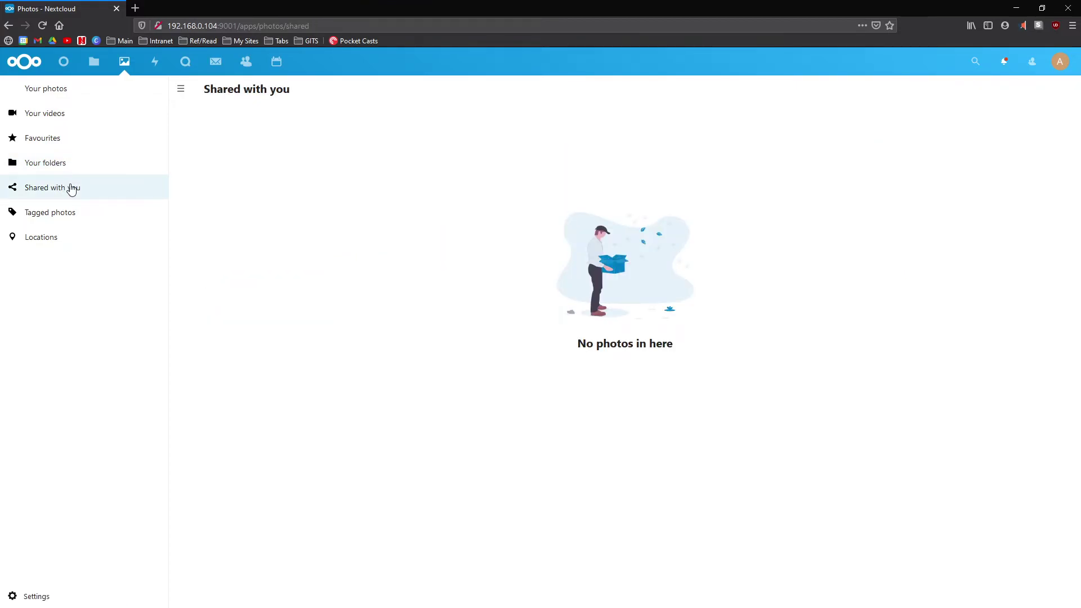
Open the Nextcloud Files app and preview Nextcloud flyer.pdf, reading through its pages before closing it.
left_click(96, 64)
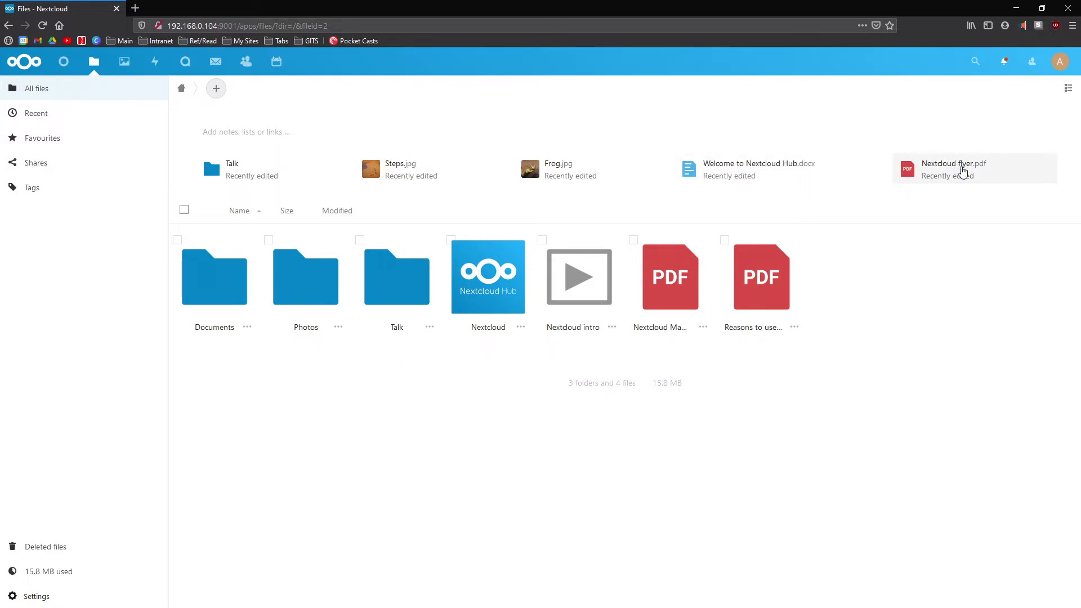
left_click(963, 171)
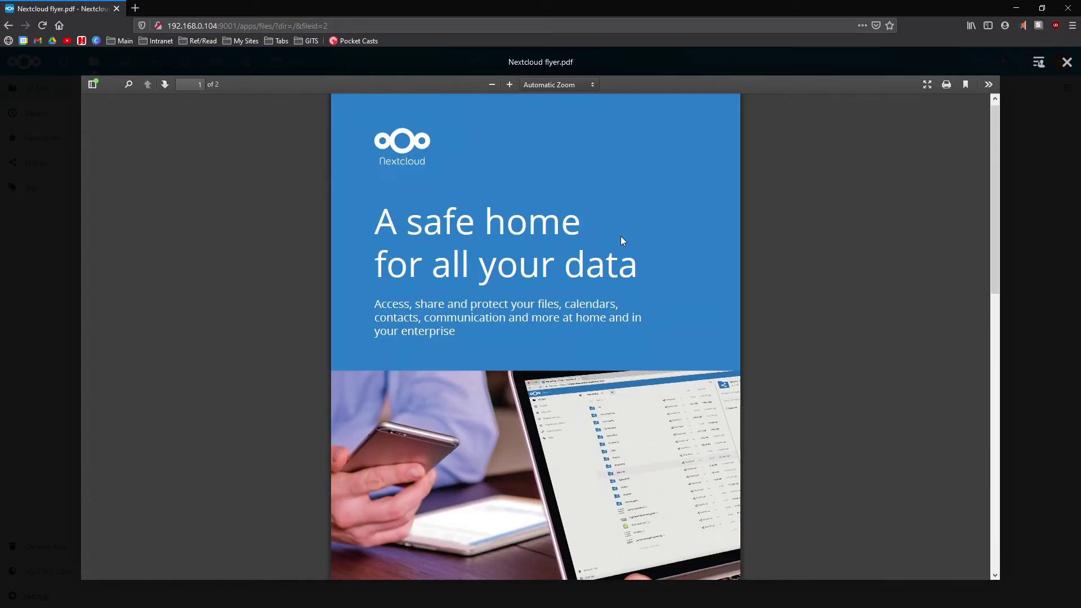
scroll(536, 230, "down", 10)
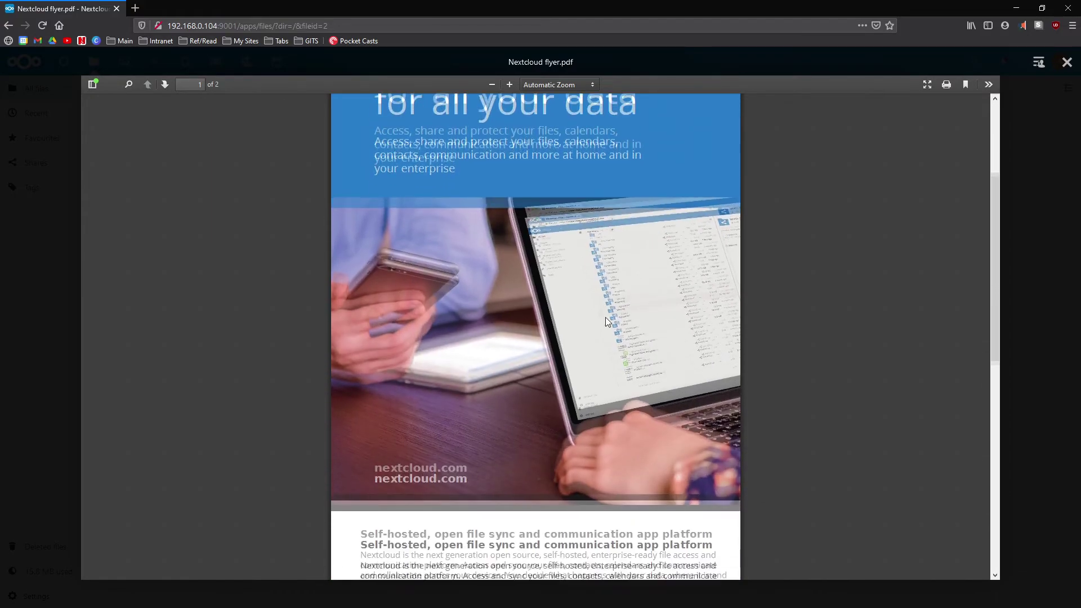
scroll(498, 363, "up", 10)
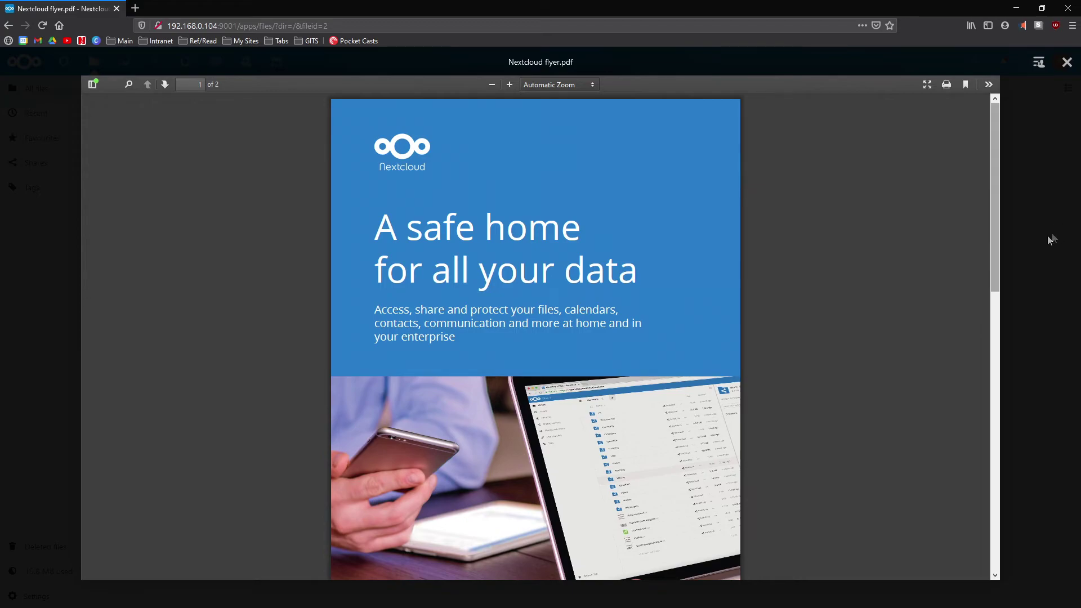
key("Escape")
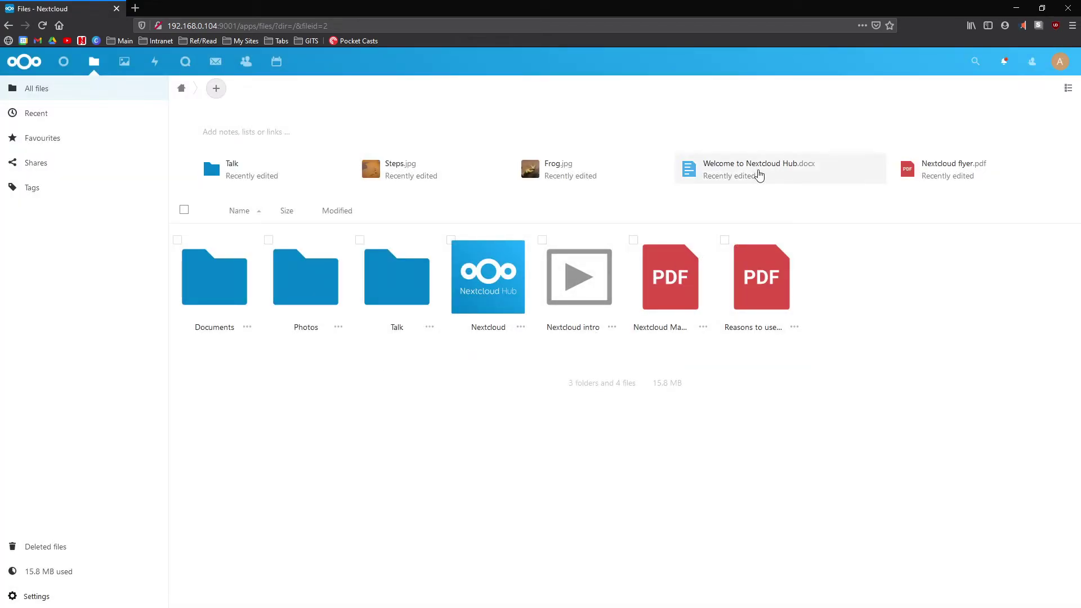
Open Welcome to Nextcloud Hub.docx in the ONLYOFFICE editor and shorten its main heading to "Nextcloud".
left_click(758, 172)
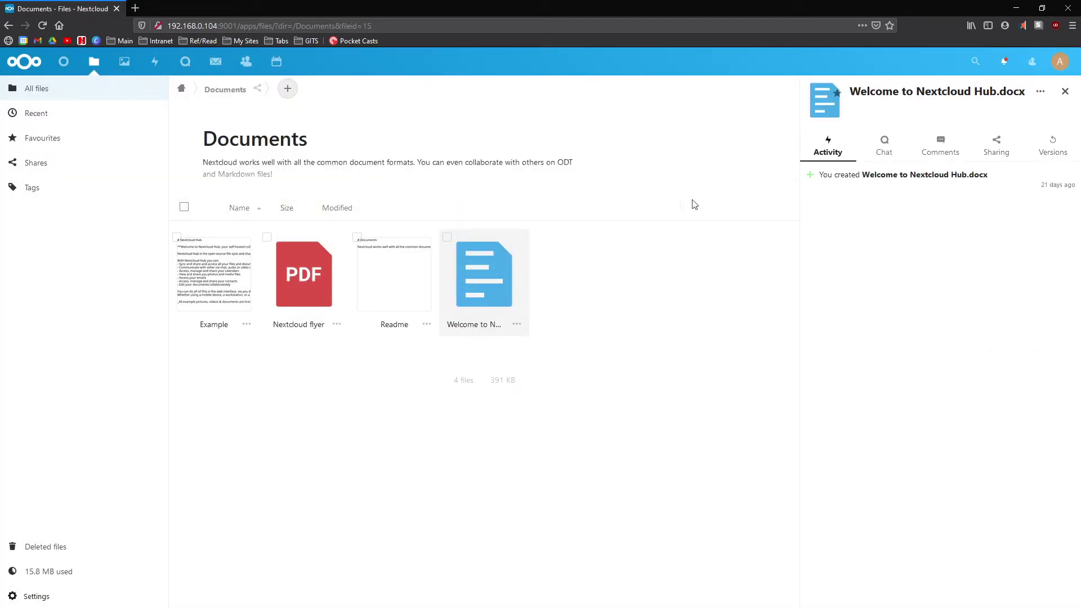
left_click(493, 287)
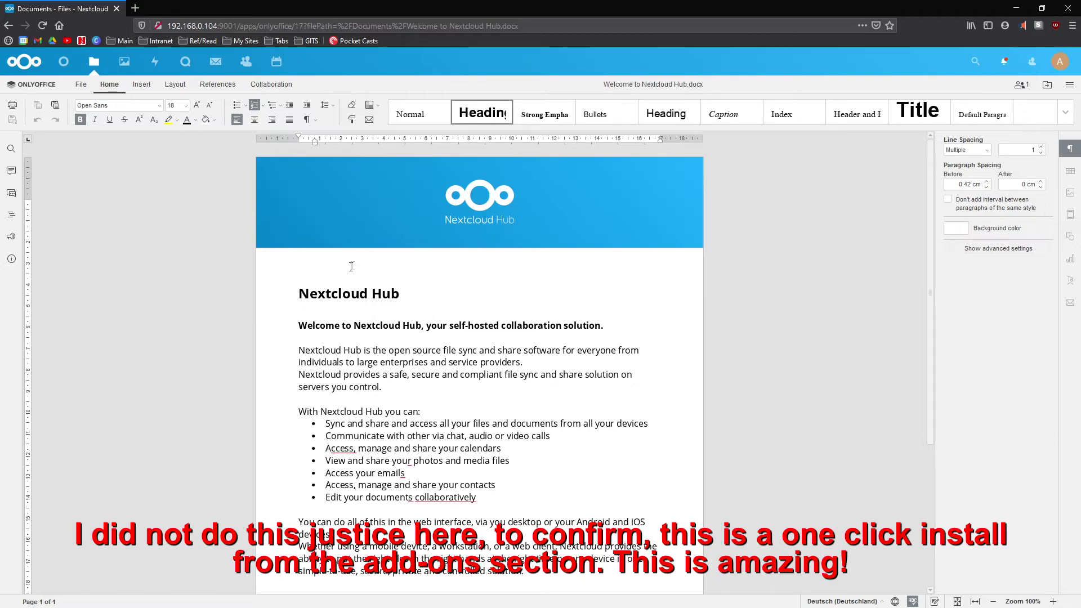
left_click(422, 297)
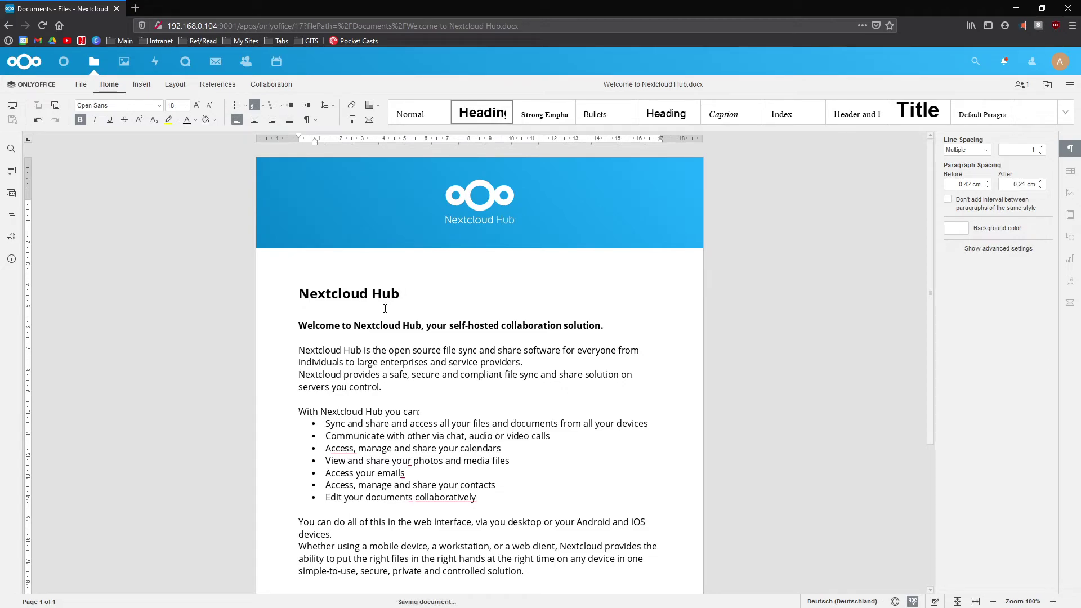
type("—=")
key("BackSpace")
key("BackSpace")
key("BackSpace")
key("BackSpace")
key("BackSpace")
key("BackSpace")
key("BackSpace")
scroll(478, 391, "down", 5)
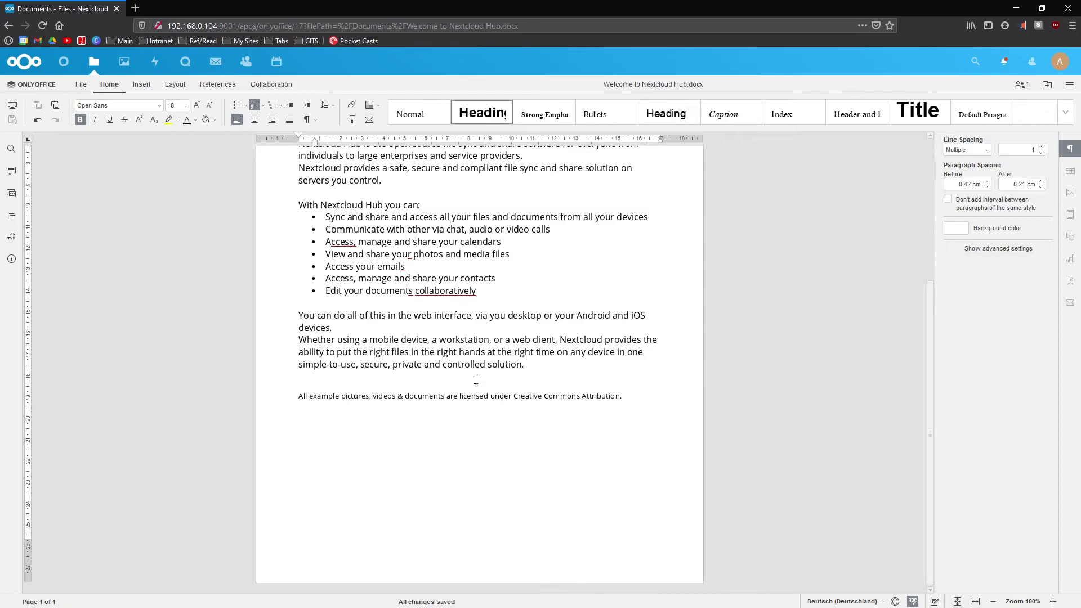
scroll(476, 379, "up", 5)
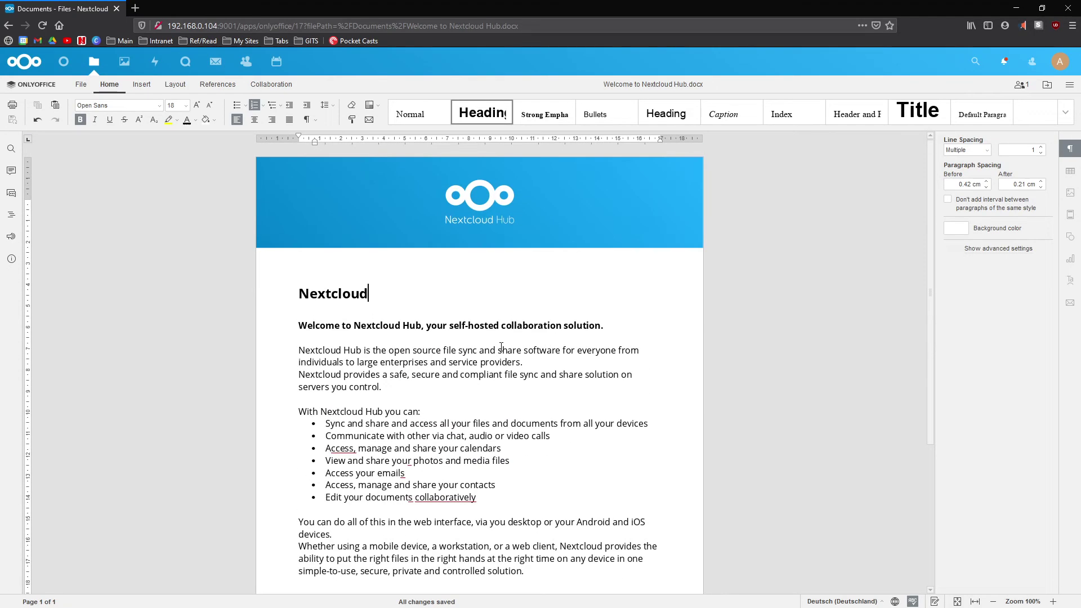
Examine the document's download and save-copy formats and the editor's insert, layout, references and collaboration tools.
left_click(551, 337)
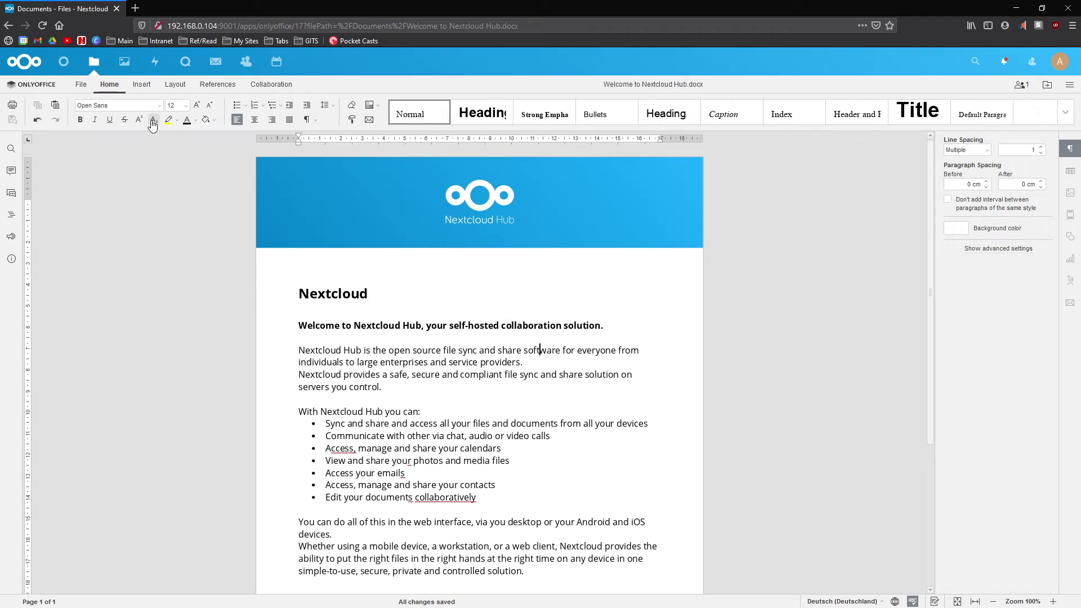
left_click(80, 84)
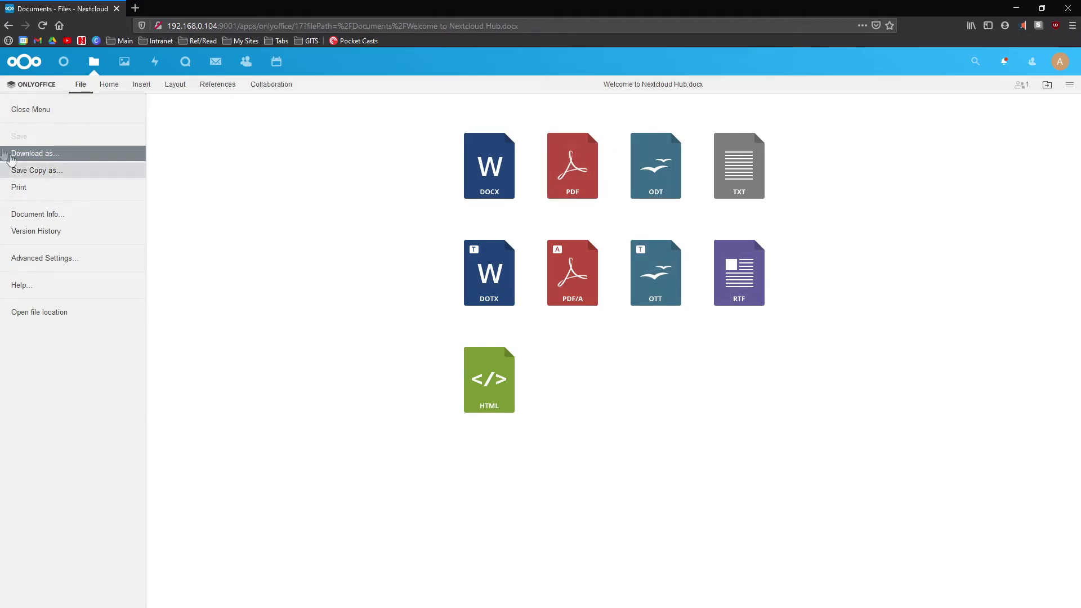
left_click(43, 170)
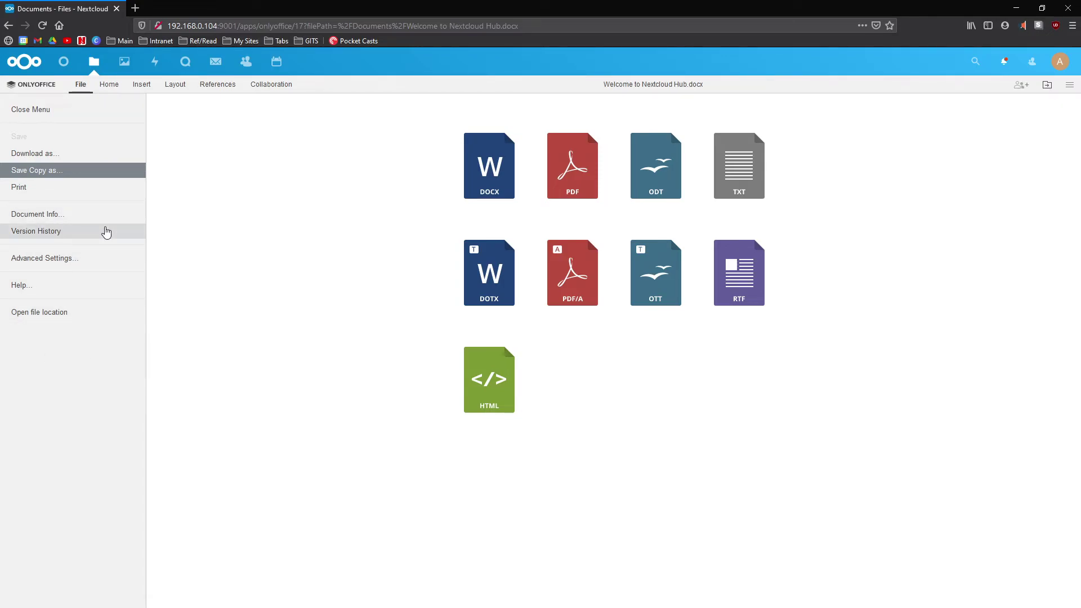
left_click(146, 85)
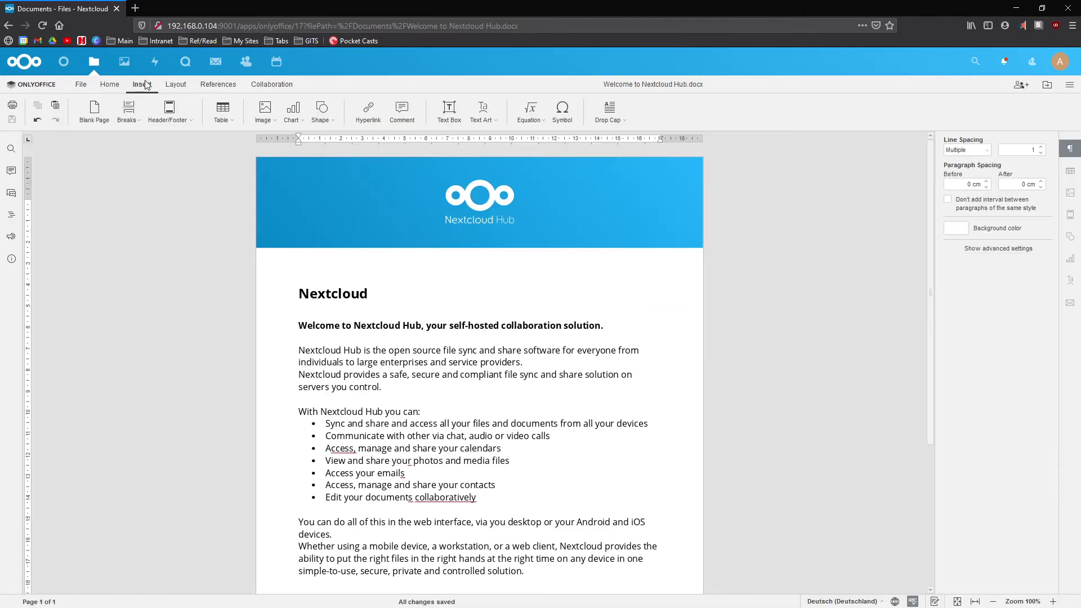
left_click(109, 84)
left_click(174, 85)
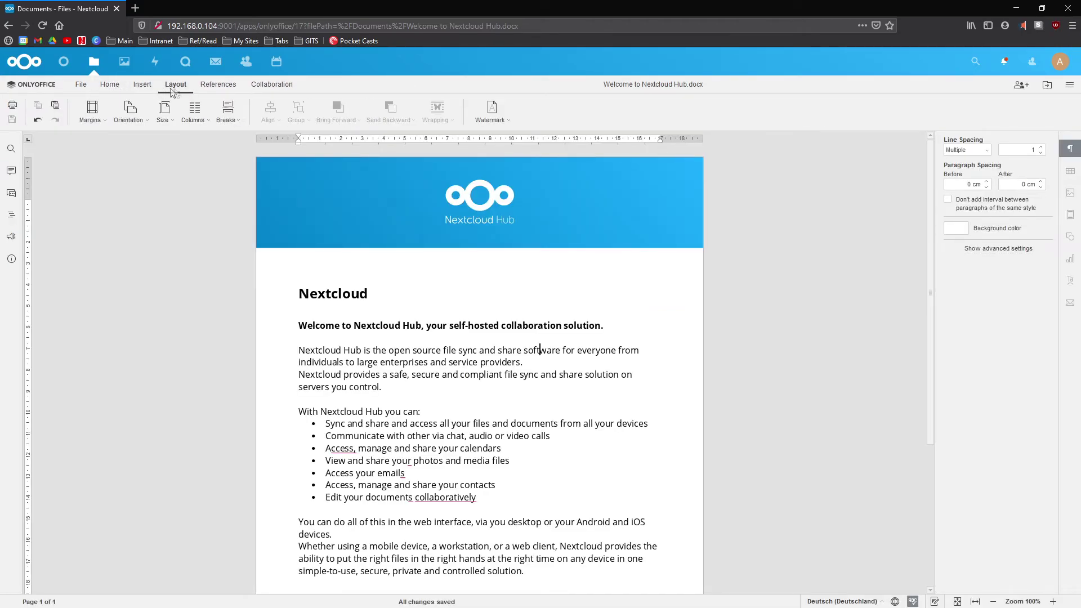
left_click(228, 87)
left_click(265, 87)
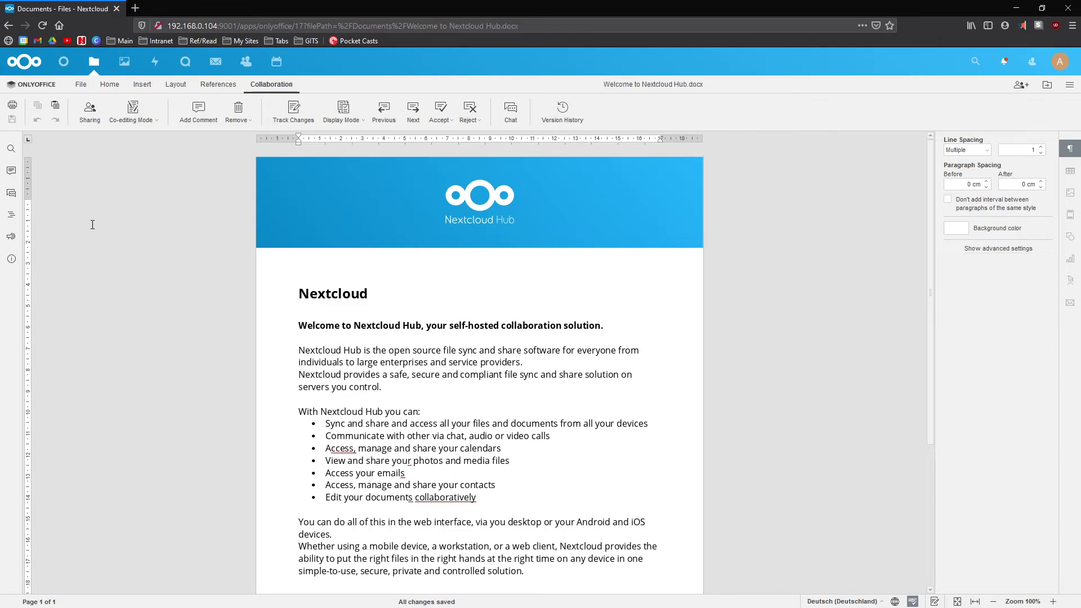
Open the ONLYOFFICE website from the document editor and return to the document.
left_click(162, 228)
left_click(50, 89)
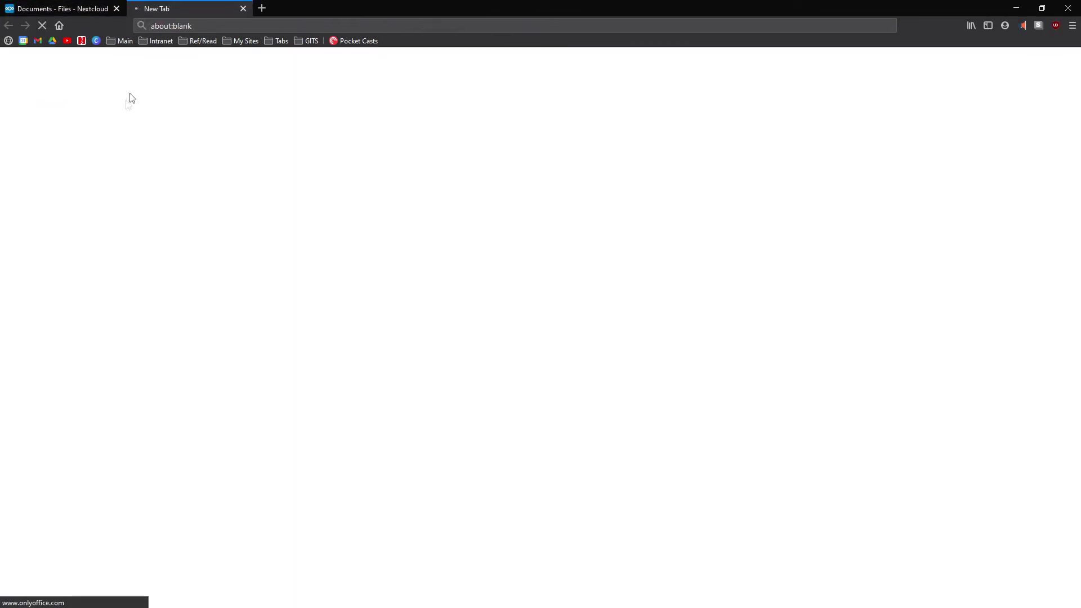
left_click(77, 9)
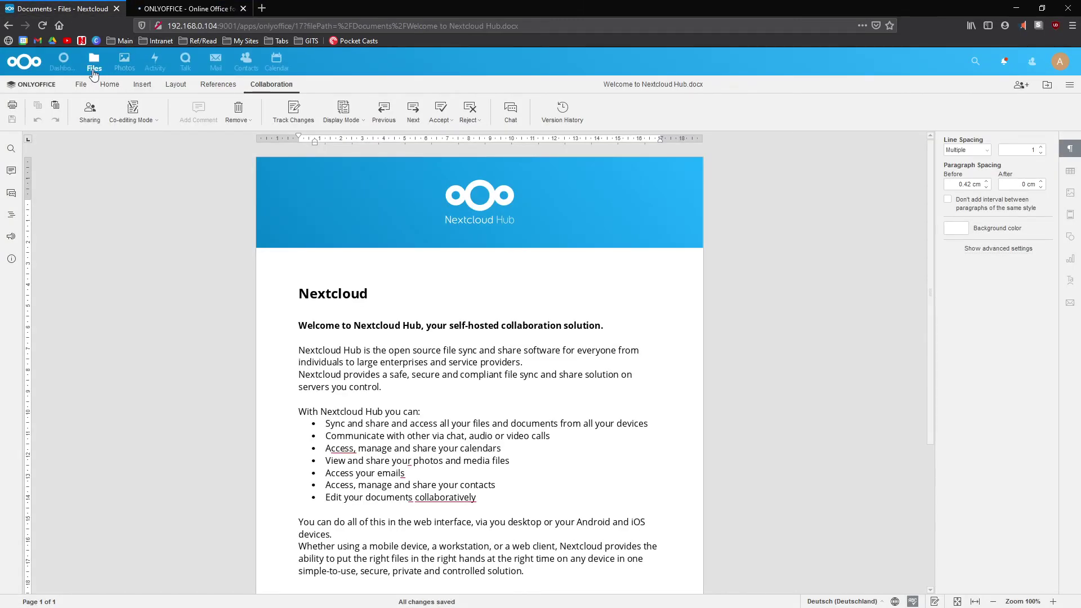
Return to Files, open the Documents folder, and view Example.md in the text editor before closing it.
left_click(91, 67)
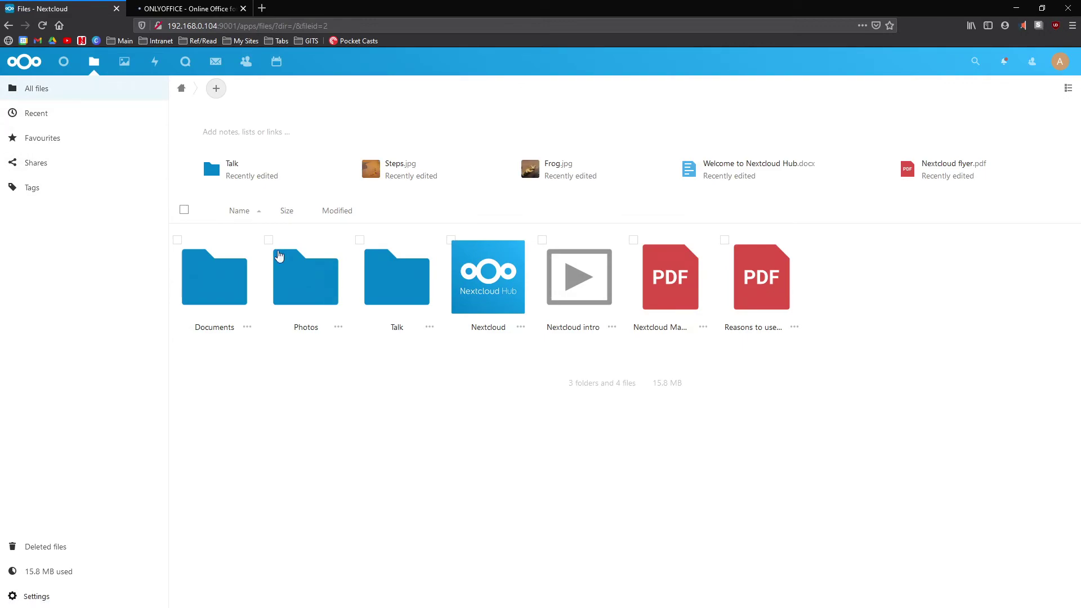
left_click(213, 285)
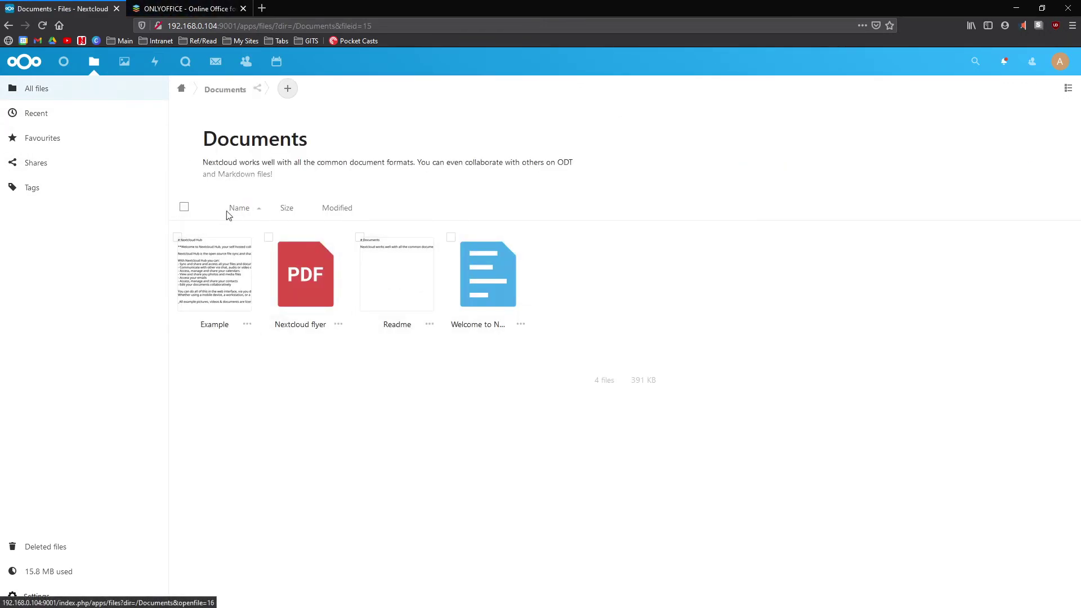
left_click(221, 282)
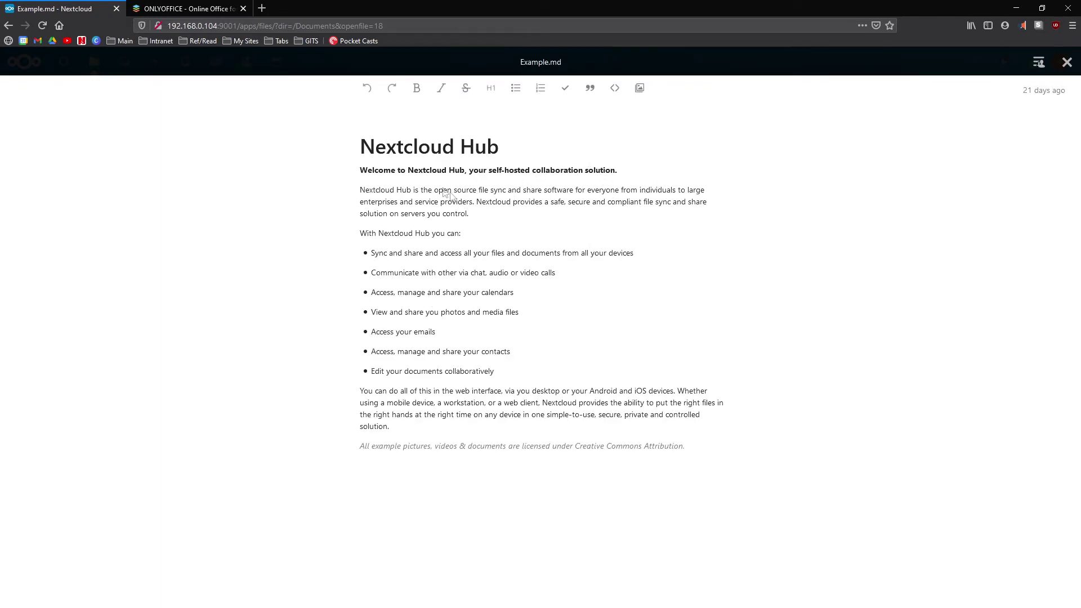
left_click_drag(457, 202, 448, 286)
left_click(449, 286)
left_click(1067, 62)
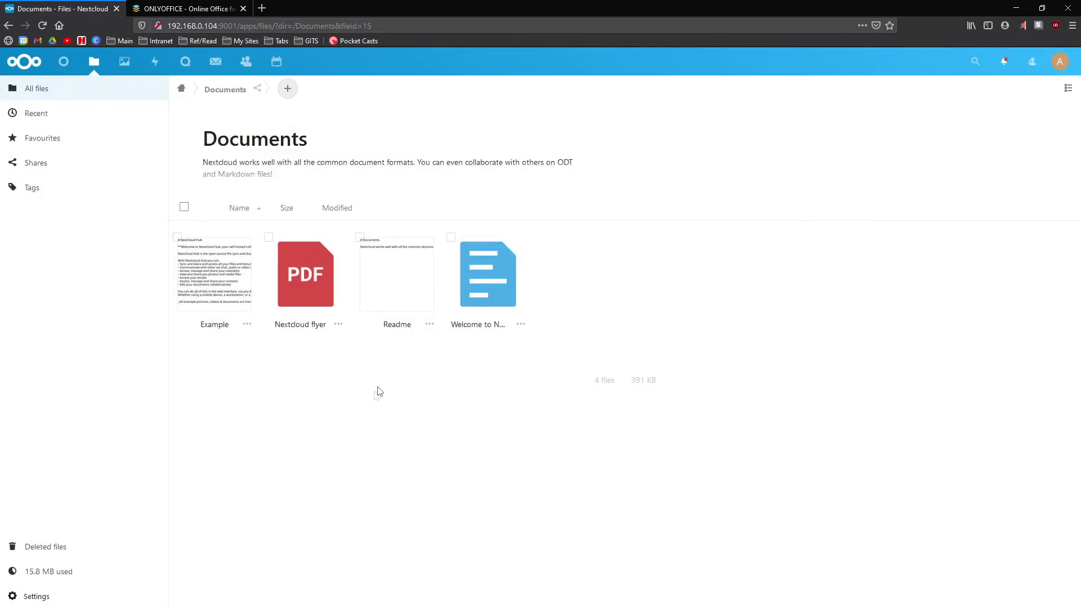
Create a new spreadsheet named "budget" in the Documents folder.
left_click(288, 92)
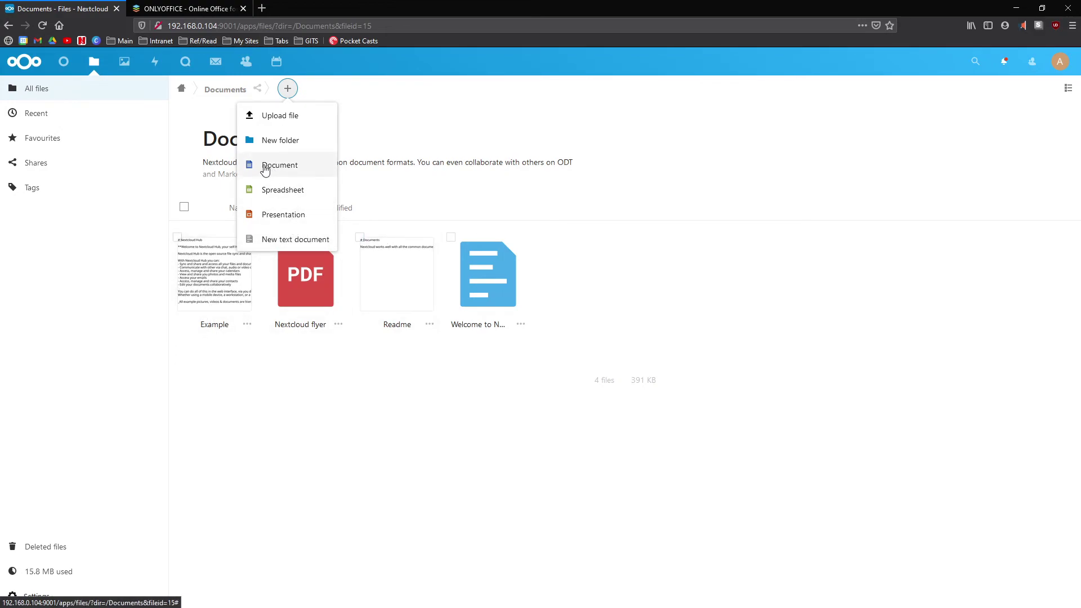
left_click(276, 197)
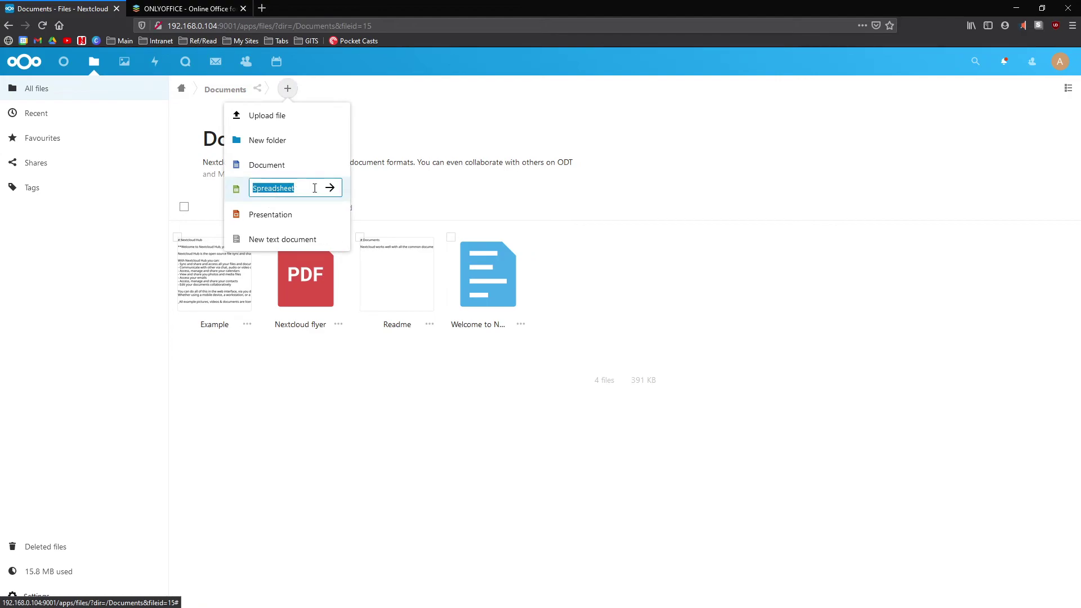
type("budget")
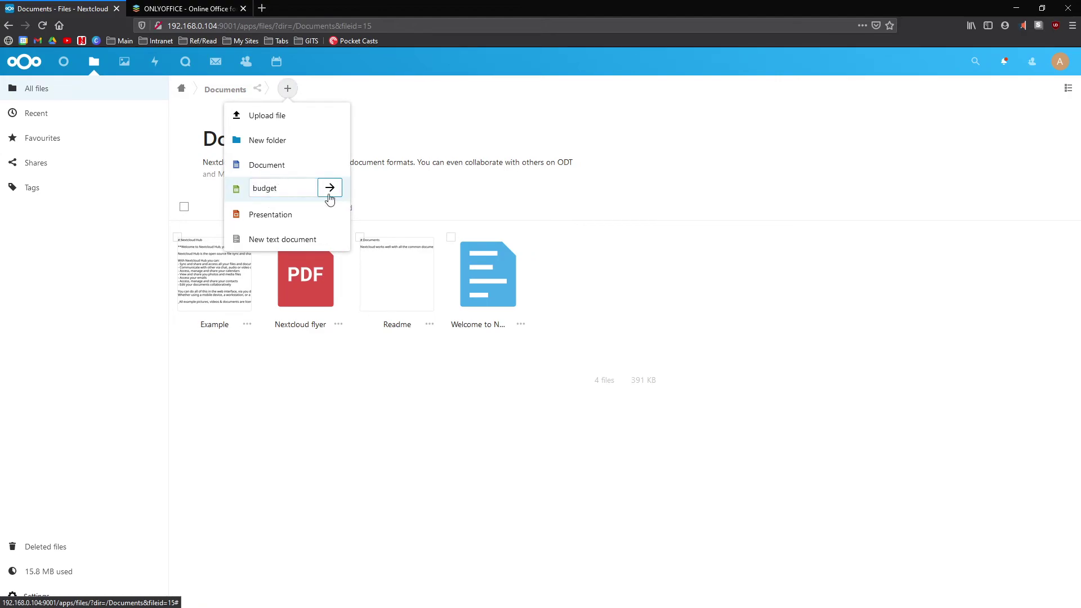
left_click(330, 188)
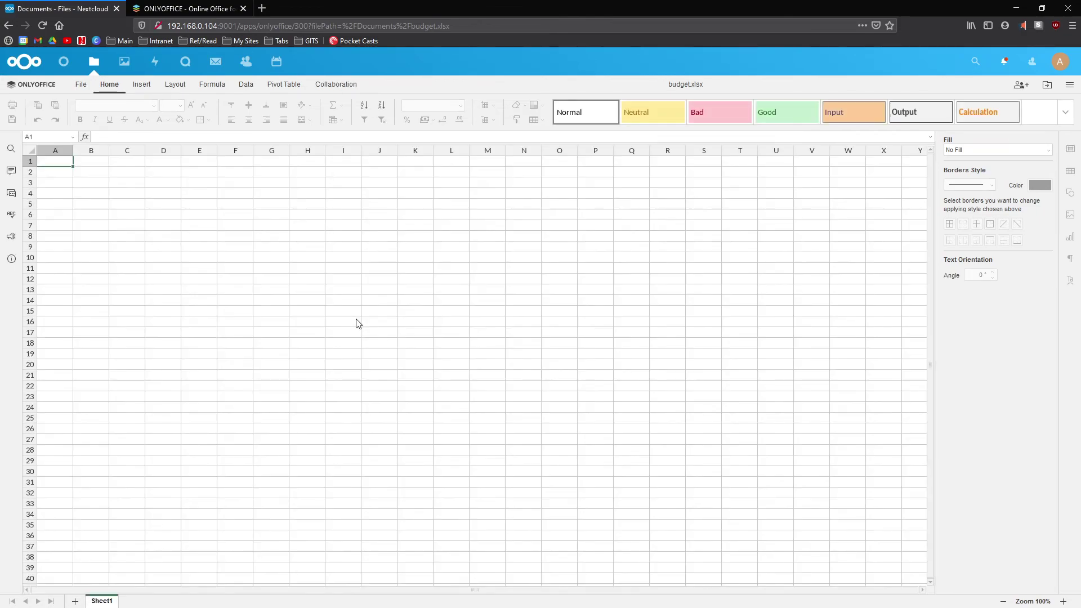
Start a formula with "=" in cell C2 of the budget spreadsheet.
left_click(130, 202)
left_click(91, 173)
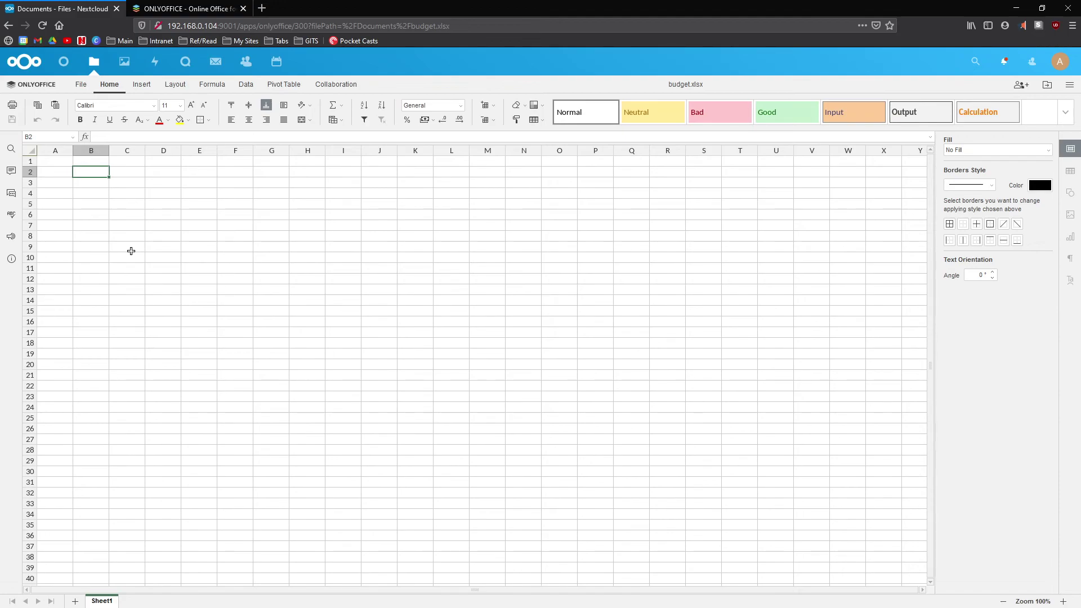
left_click(212, 218)
left_click(117, 176)
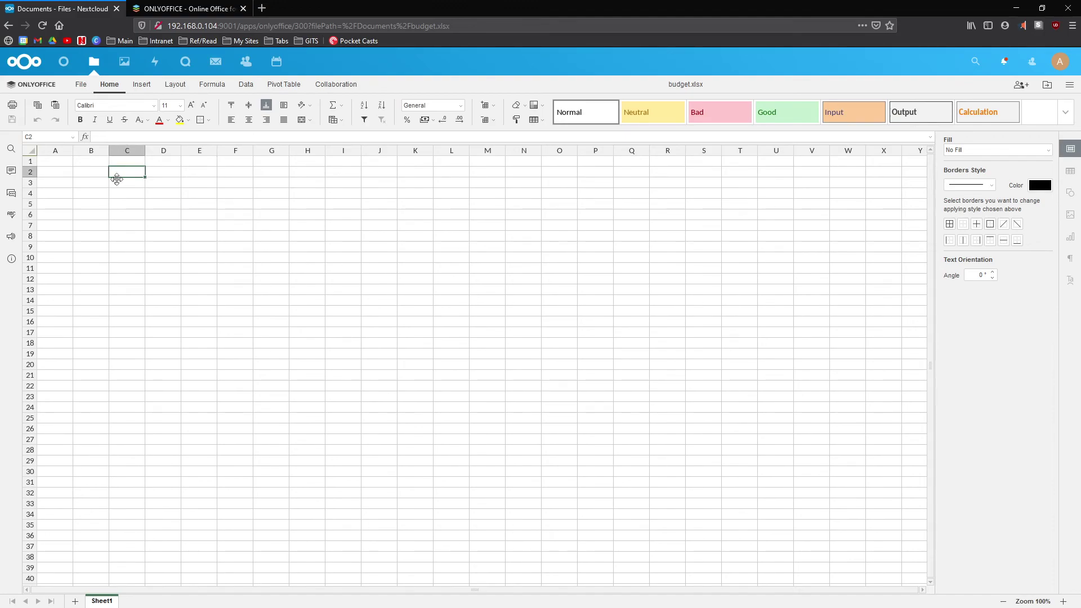
type("=")
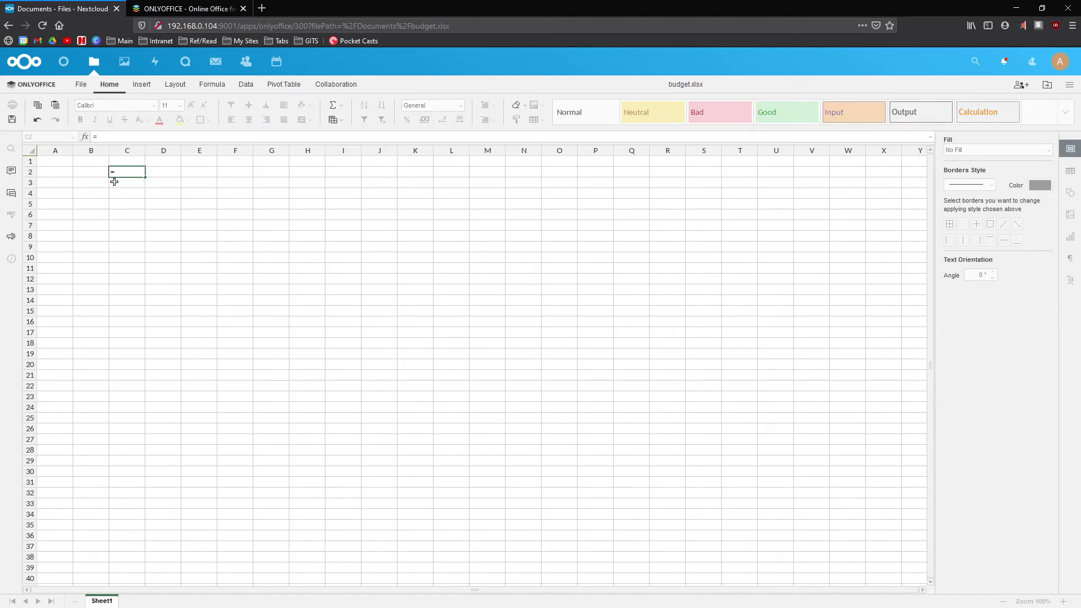